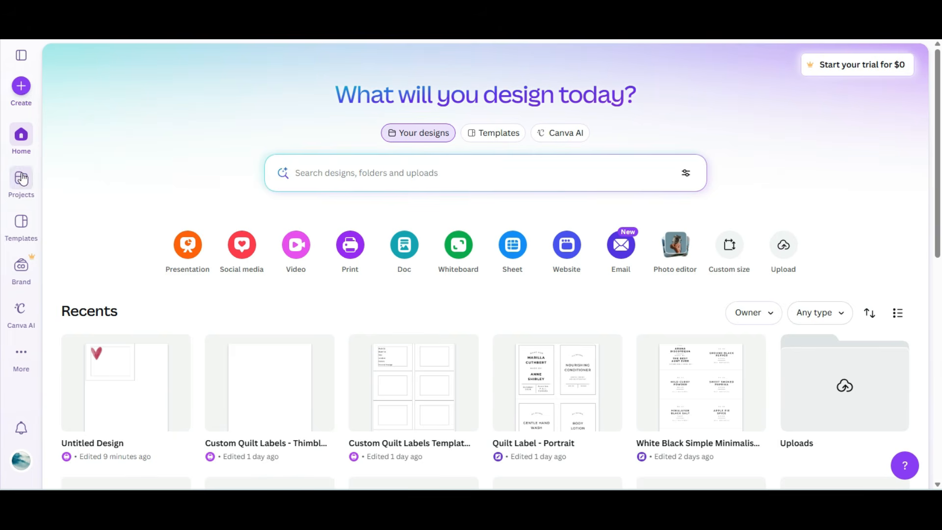
# Step: Create a new Flyer (Portrait US) print design
pyautogui.click(22, 87)
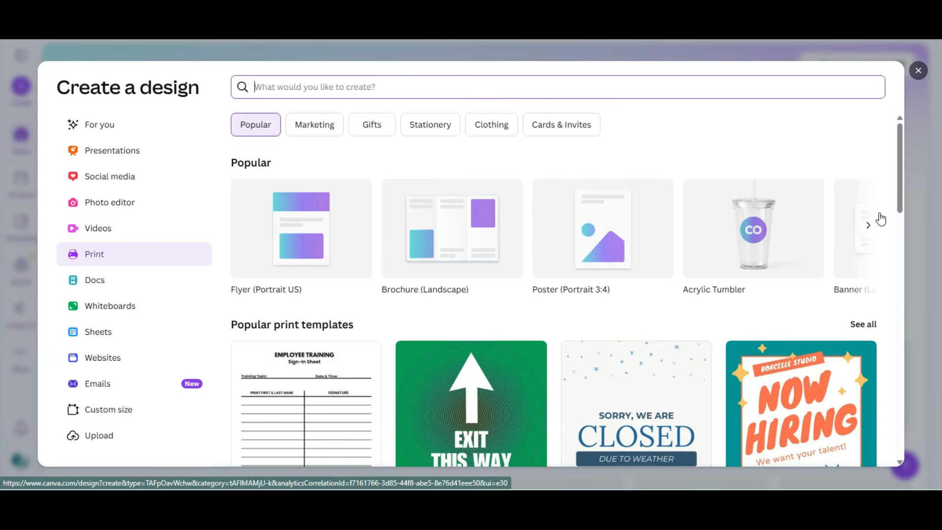
pyautogui.click(868, 226)
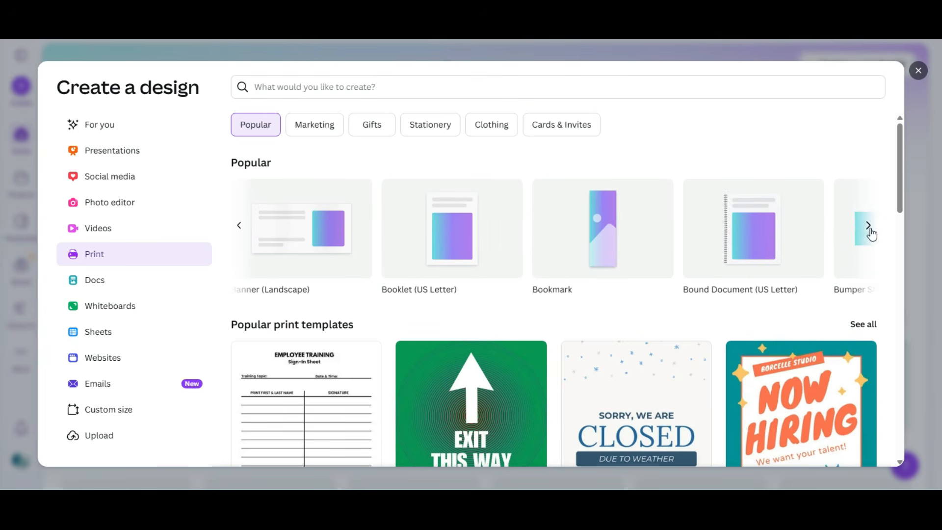
pyautogui.click(869, 225)
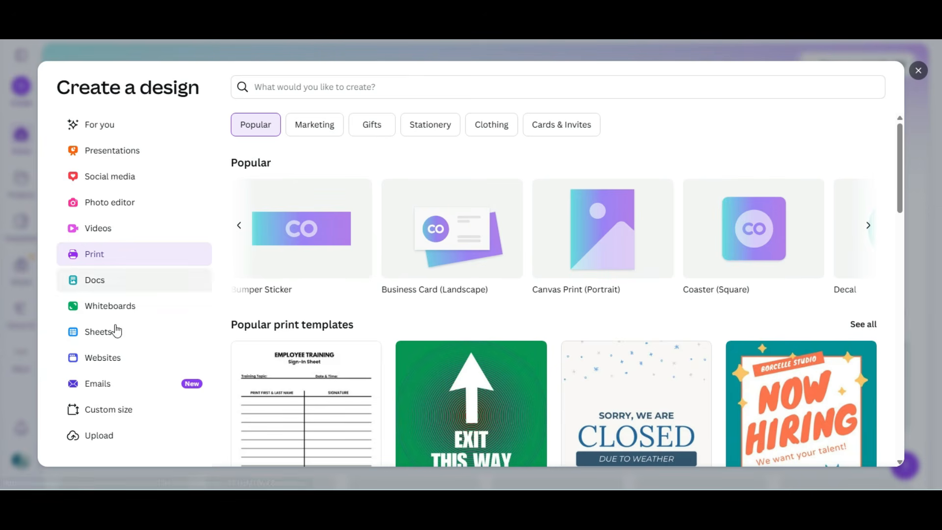
pyautogui.click(103, 412)
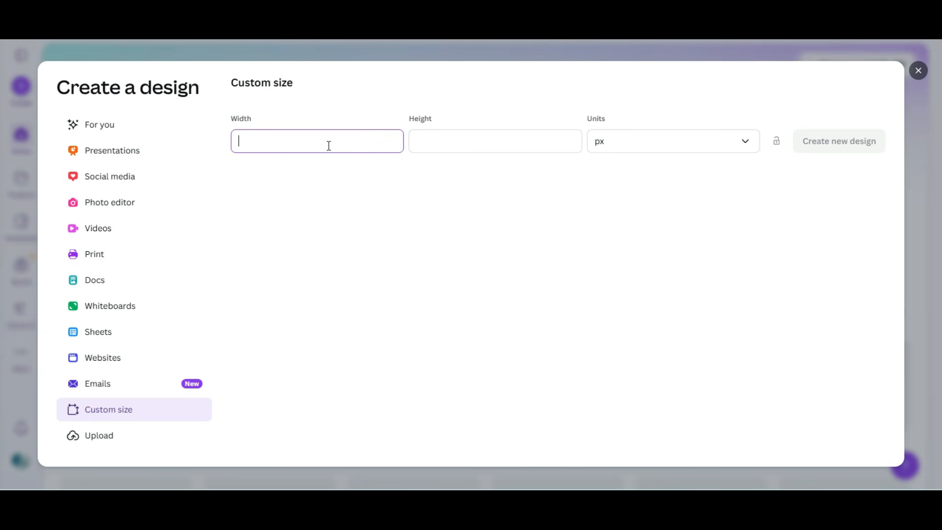
pyautogui.click(734, 147)
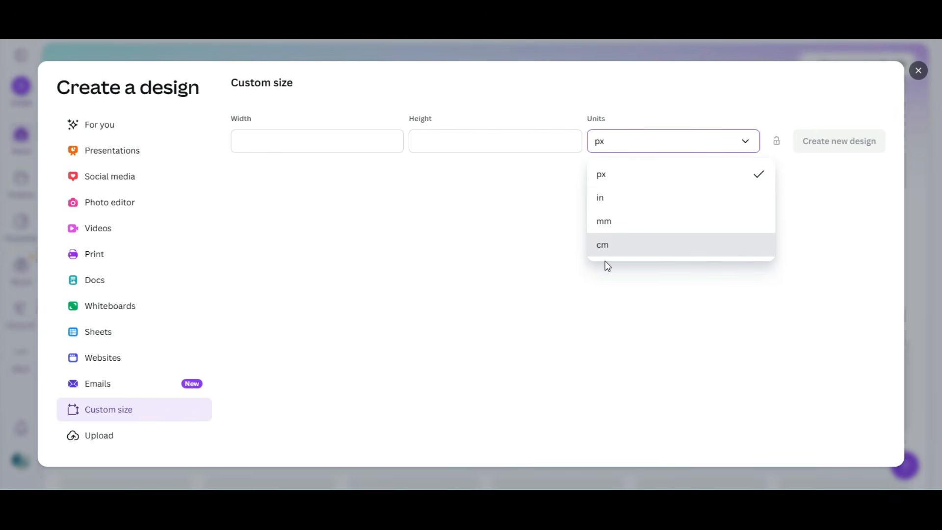
pyautogui.click(95, 255)
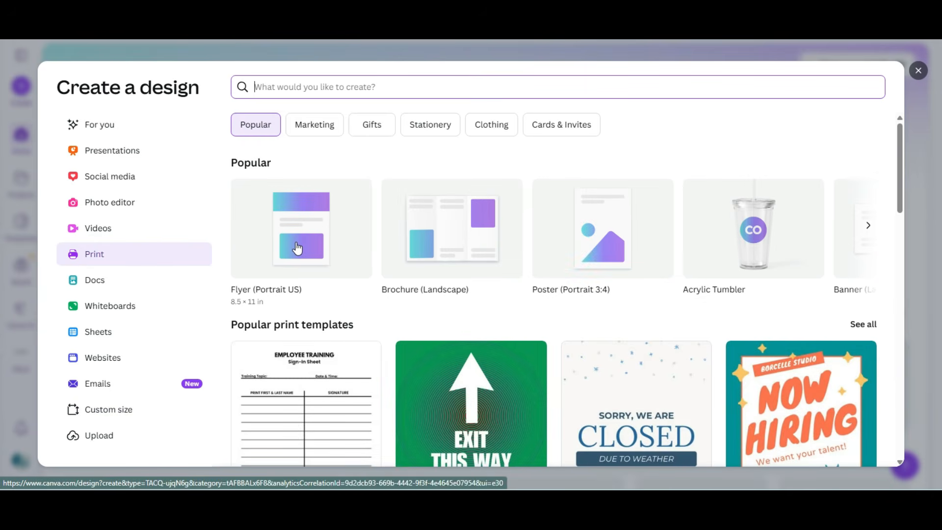
pyautogui.click(297, 248)
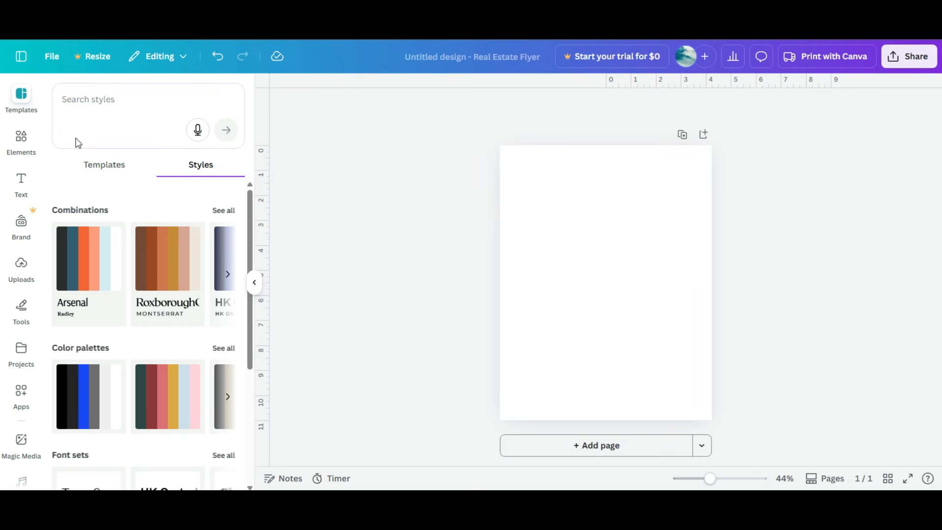
# Step: Add a square shape from the Elements rectangle results to the page
pyautogui.click(25, 136)
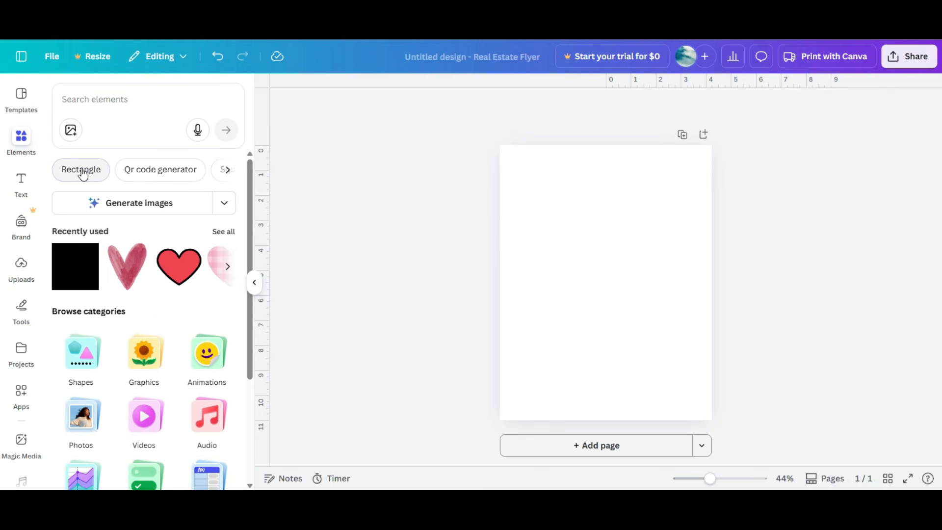
pyautogui.click(81, 170)
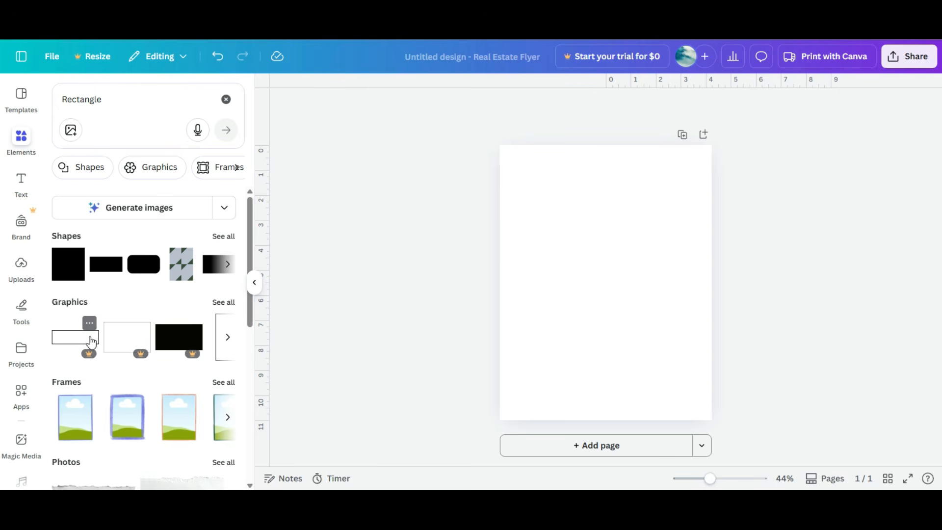
pyautogui.click(66, 264)
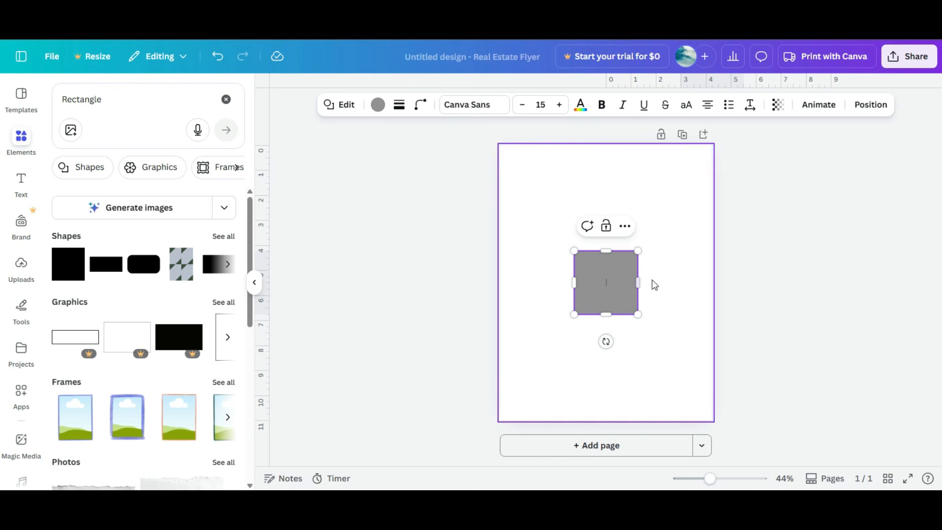
# Step: Resize the rectangle to 4 in wide by 3 in high
pyautogui.moveTo(572, 281); pyautogui.dragTo(549, 290)
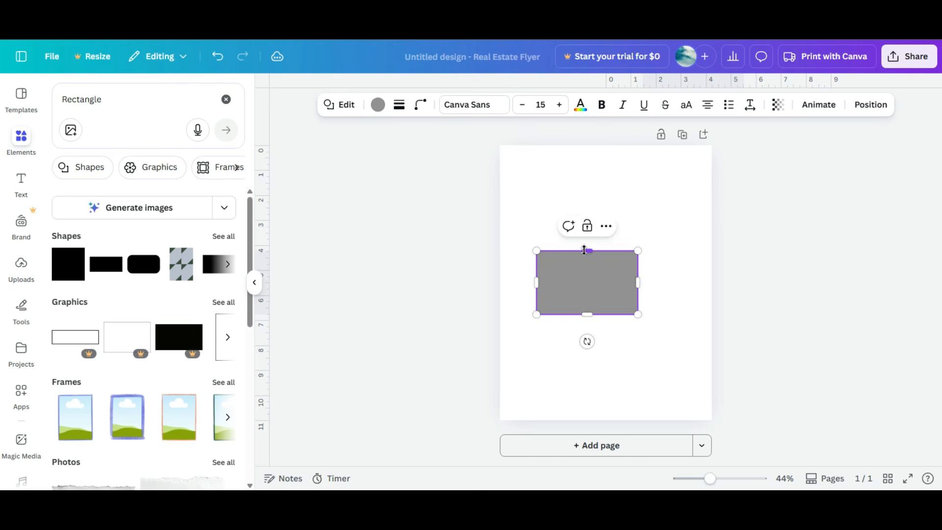
pyautogui.moveTo(587, 251); pyautogui.dragTo(652, 214)
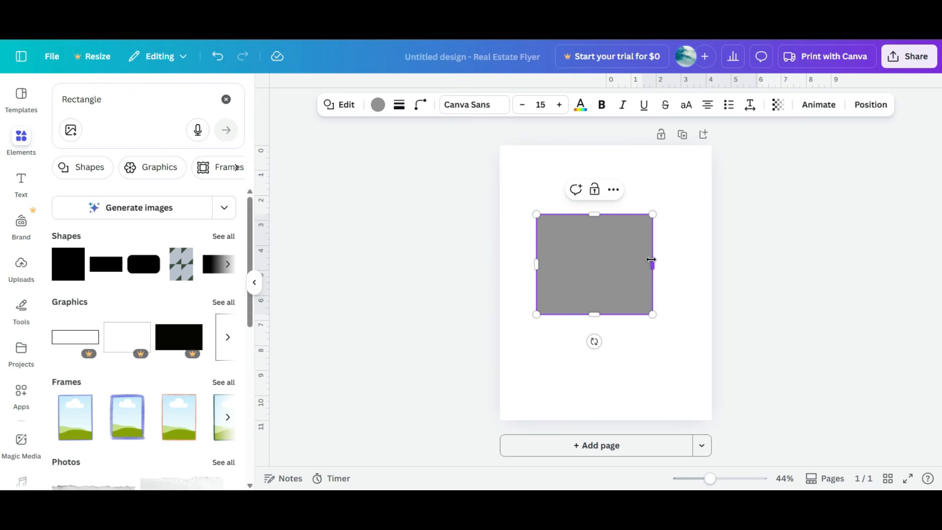
pyautogui.moveTo(651, 264); pyautogui.dragTo(611, 268)
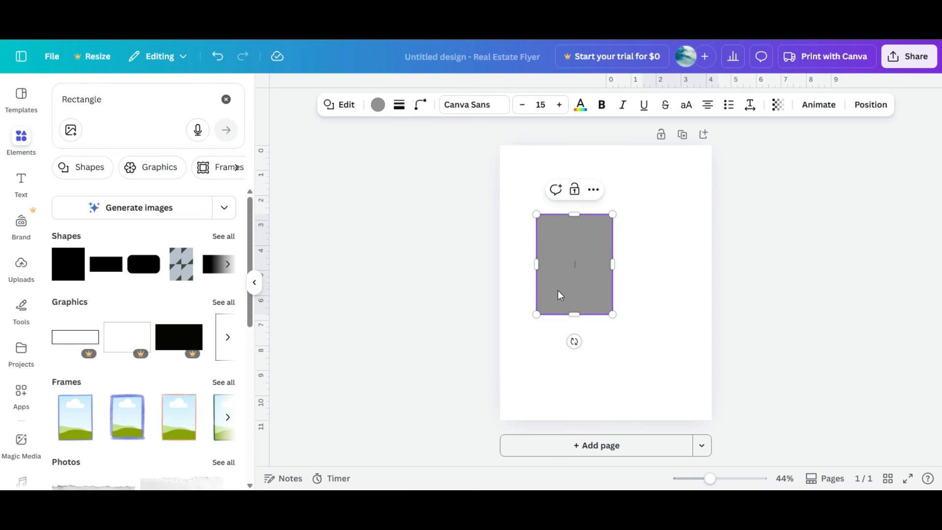
pyautogui.click(870, 108)
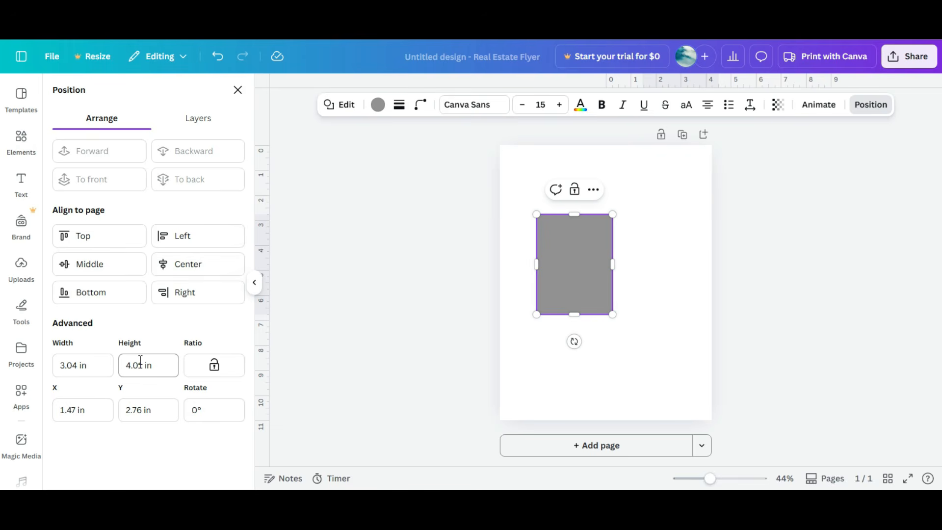
pyautogui.click(94, 364)
pyautogui.doubleClick(97, 364)
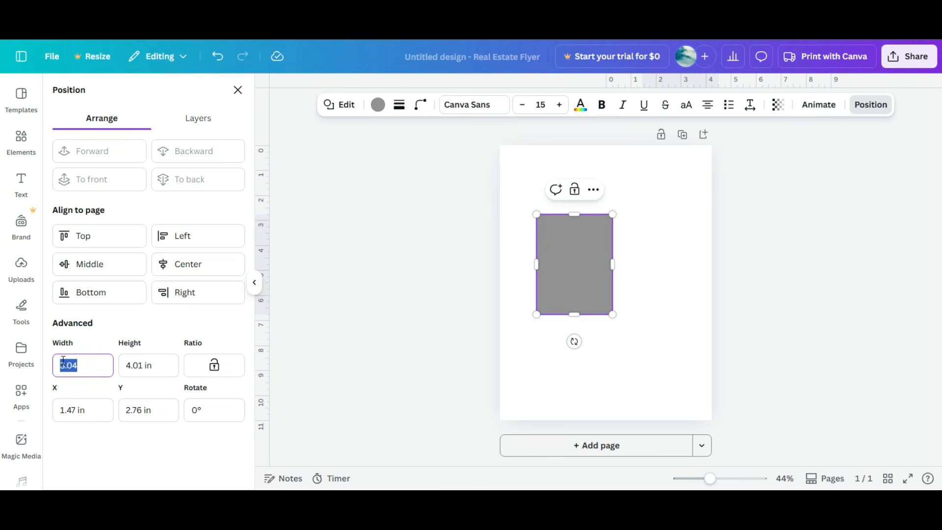
pyautogui.write('4')
pyautogui.press('Tab')
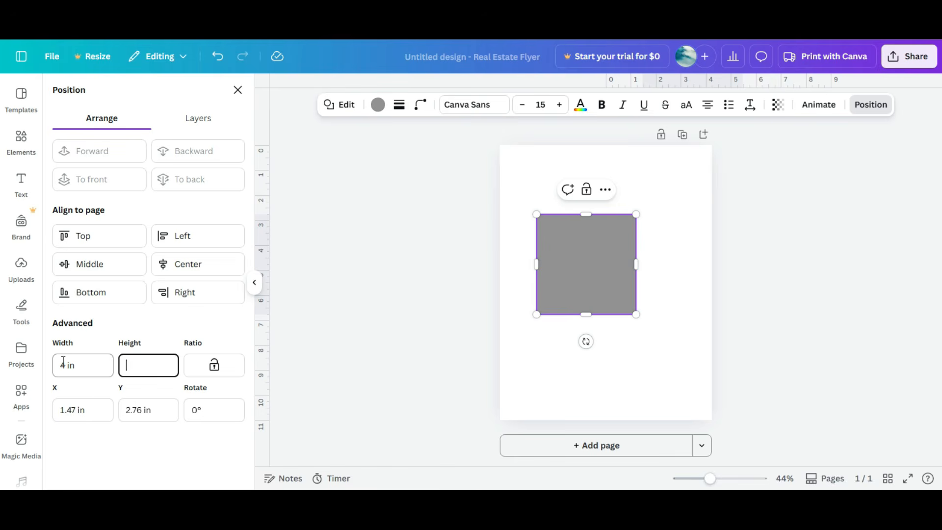
pyautogui.write('3')
pyautogui.press('Tab')
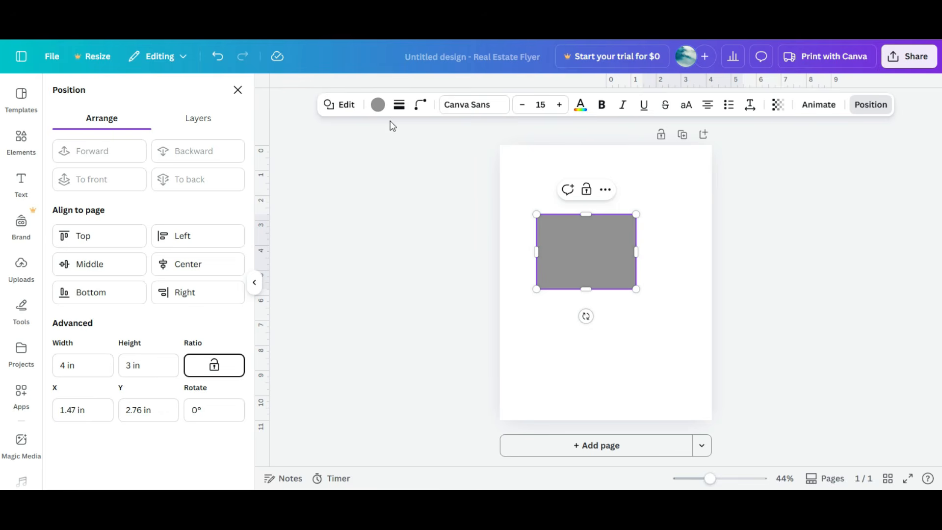
# Step: Set the rectangle's fill color to No color
pyautogui.click(377, 104)
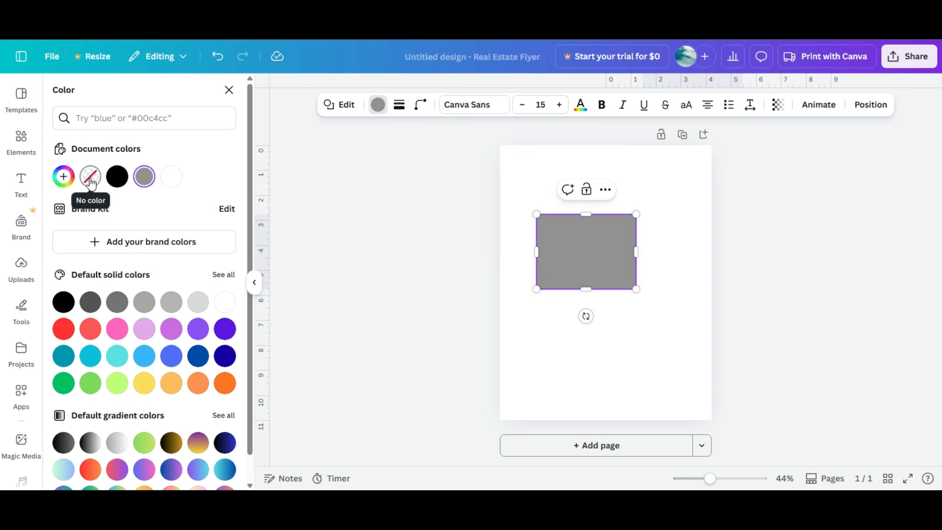
pyautogui.click(183, 231)
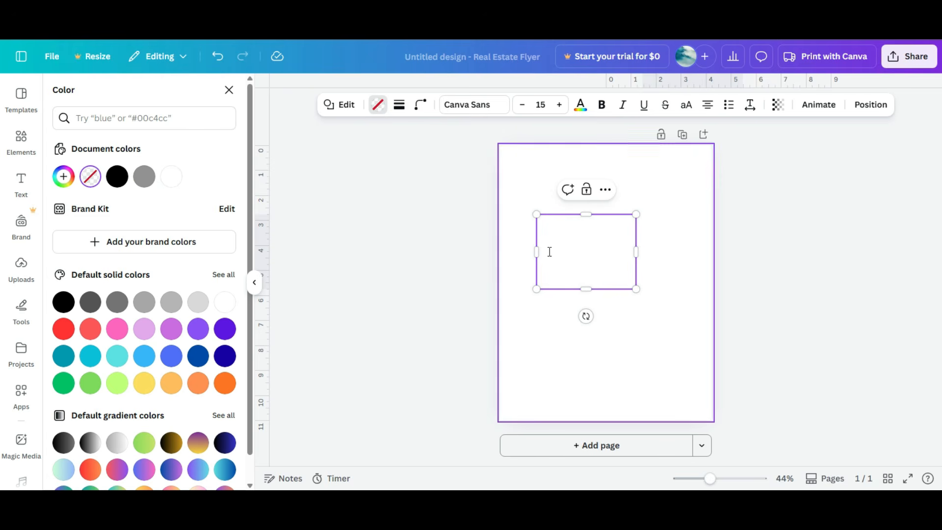
pyautogui.click(694, 240)
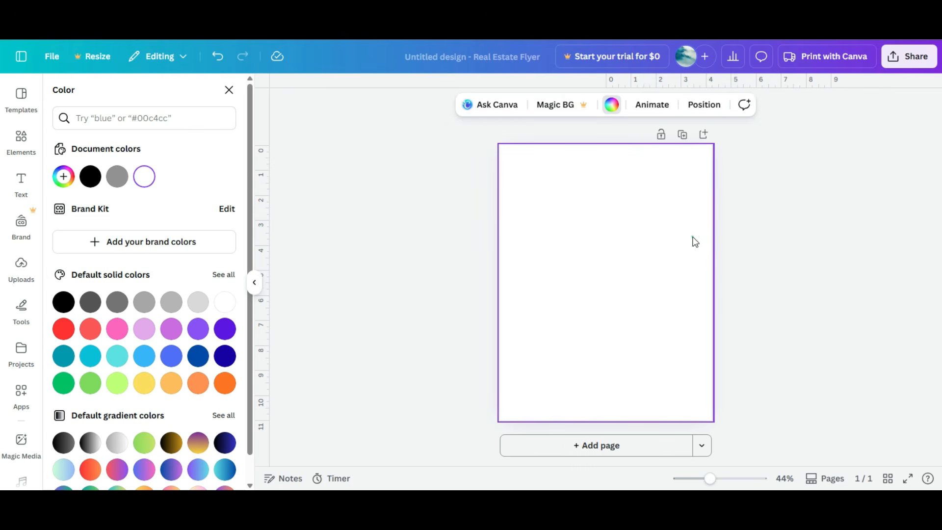
pyautogui.click(693, 238)
# Step: Give the rectangle a solid border with a stroke weight of 1
pyautogui.click(602, 245)
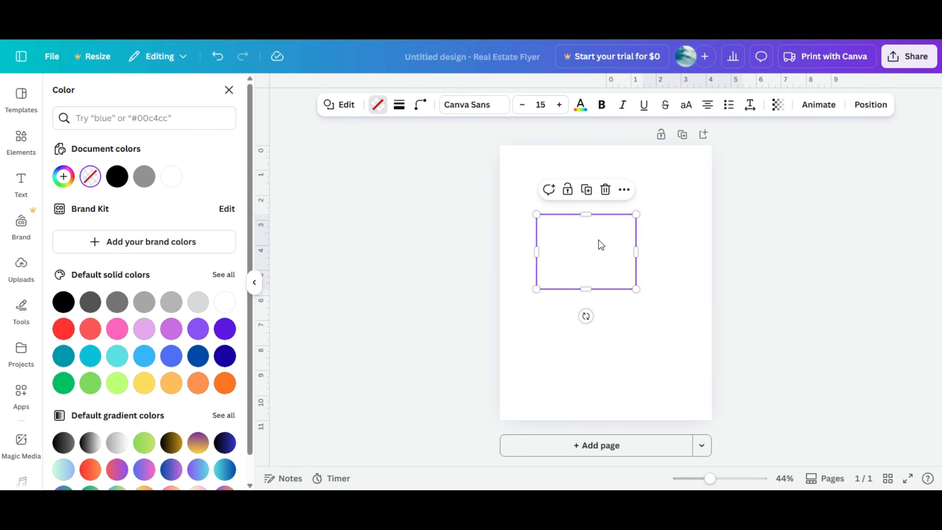
pyautogui.click(599, 241)
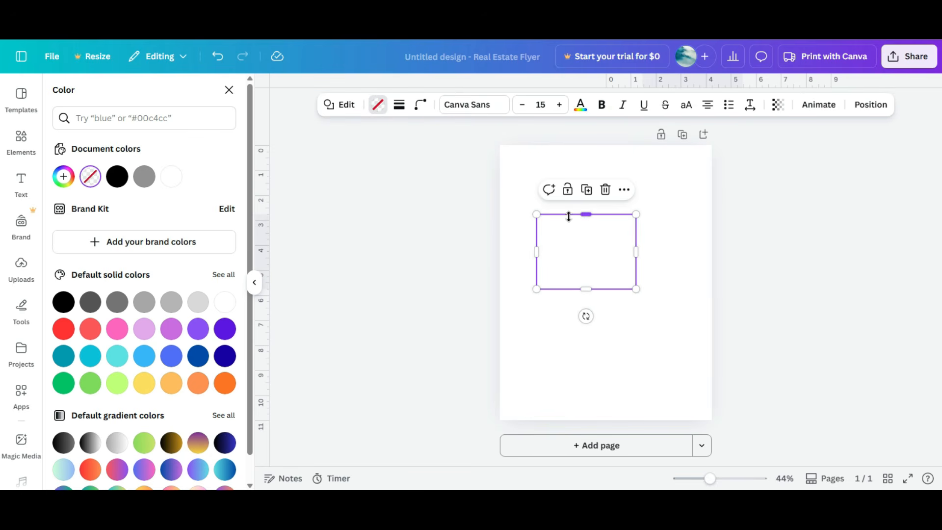
pyautogui.click(400, 109)
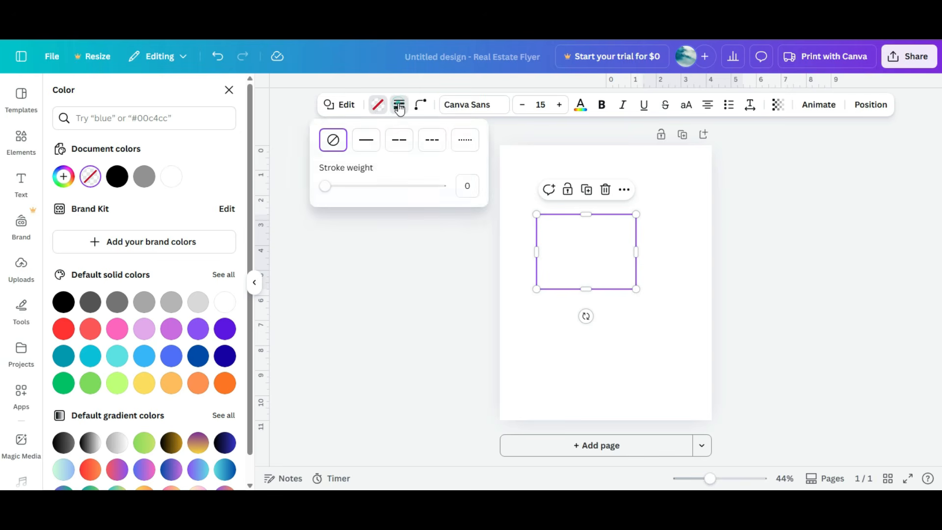
pyautogui.click(367, 146)
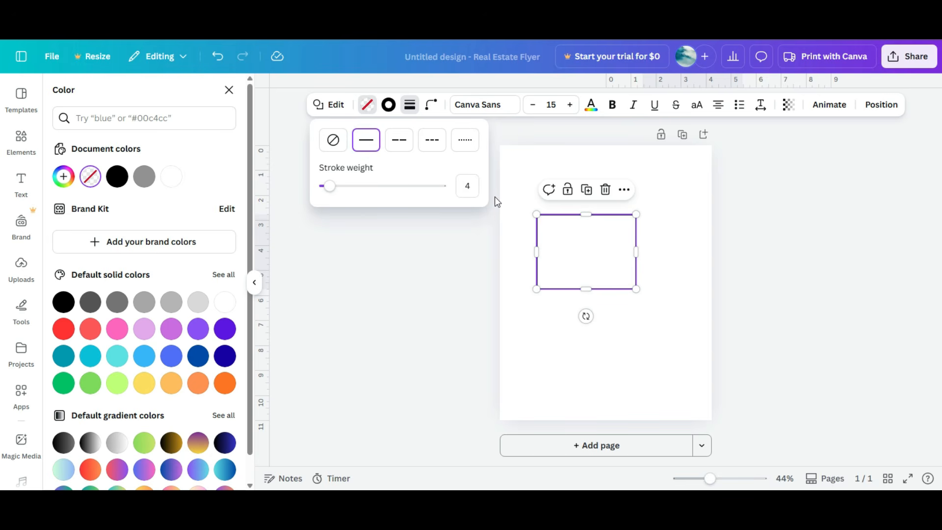
pyautogui.click(467, 186)
pyautogui.write('1')
pyautogui.press('Return')
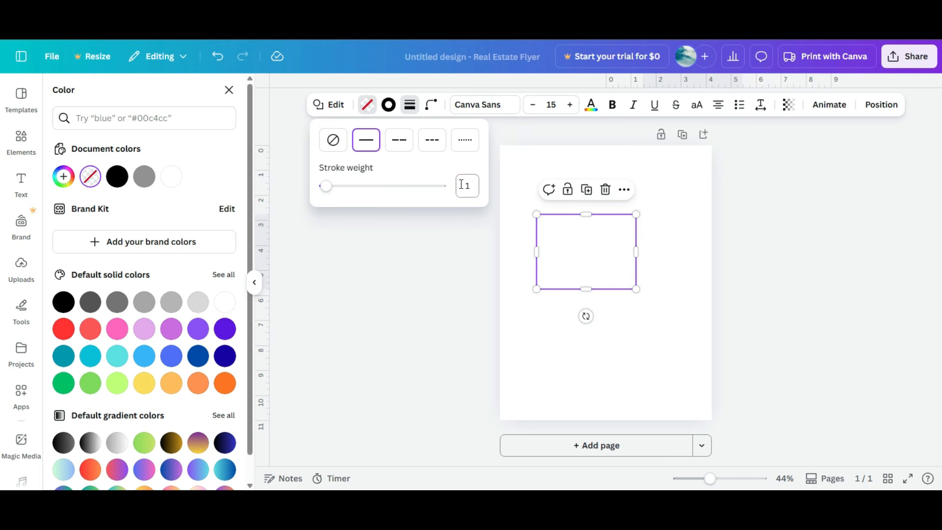
# Step: Move the outlined rectangle up toward the top of the page
pyautogui.click(655, 247)
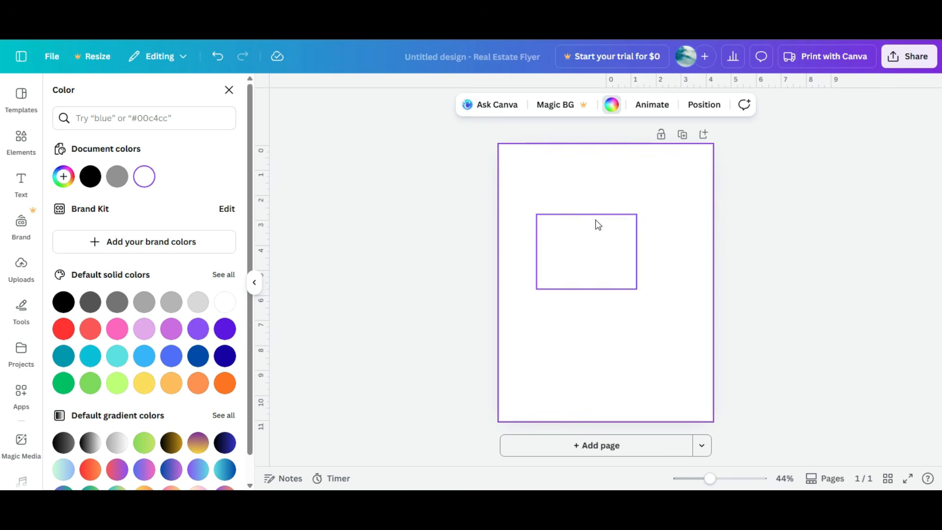
pyautogui.click(590, 257)
pyautogui.moveTo(583, 252); pyautogui.dragTo(592, 201)
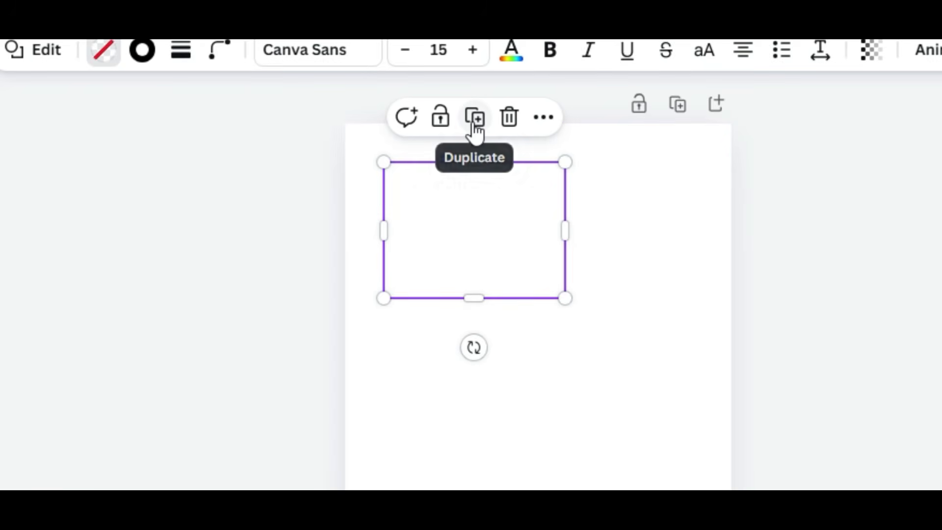
# Step: Duplicate the rectangle and shift the copy slightly down and to the right
pyautogui.click(474, 119)
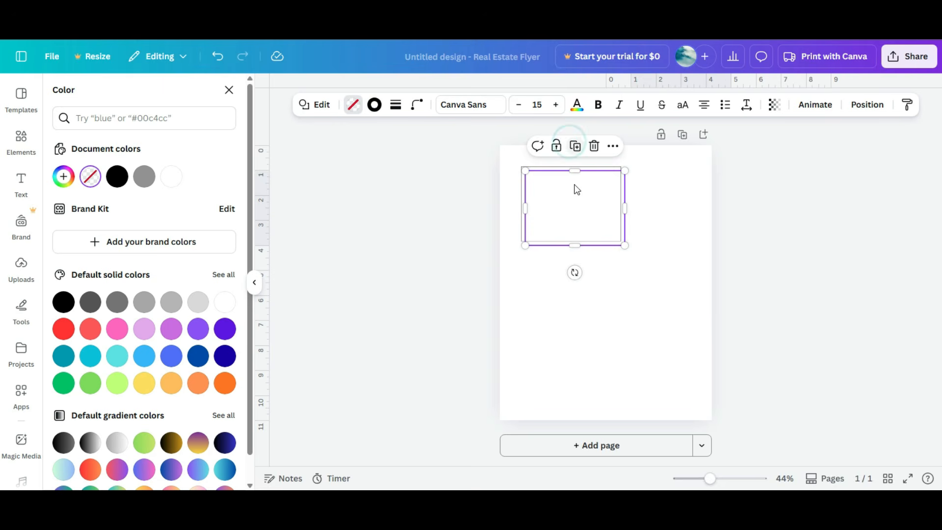
pyautogui.moveTo(484, 212); pyautogui.dragTo(494, 320)
pyautogui.moveTo(581, 222); pyautogui.dragTo(581, 204)
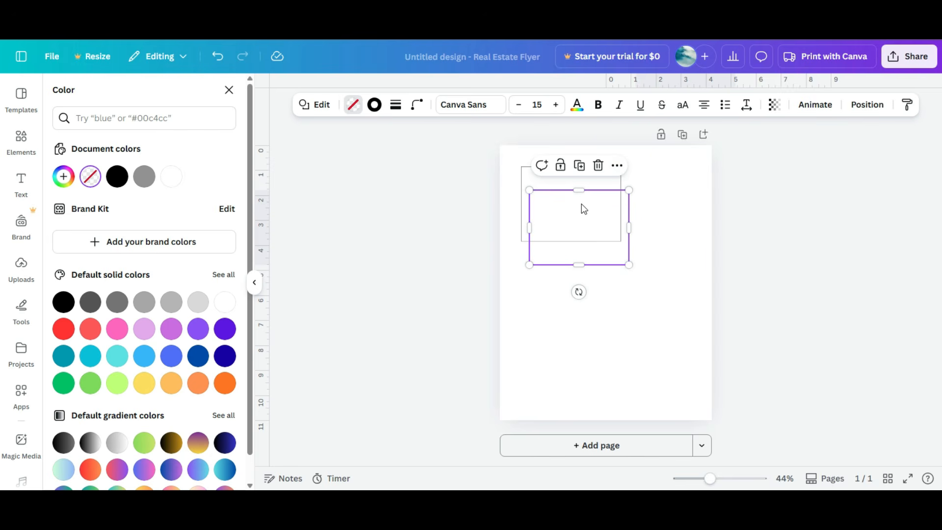
# Step: Resize the duplicate rectangle to 5 in wide by 3 in high
pyautogui.click(863, 106)
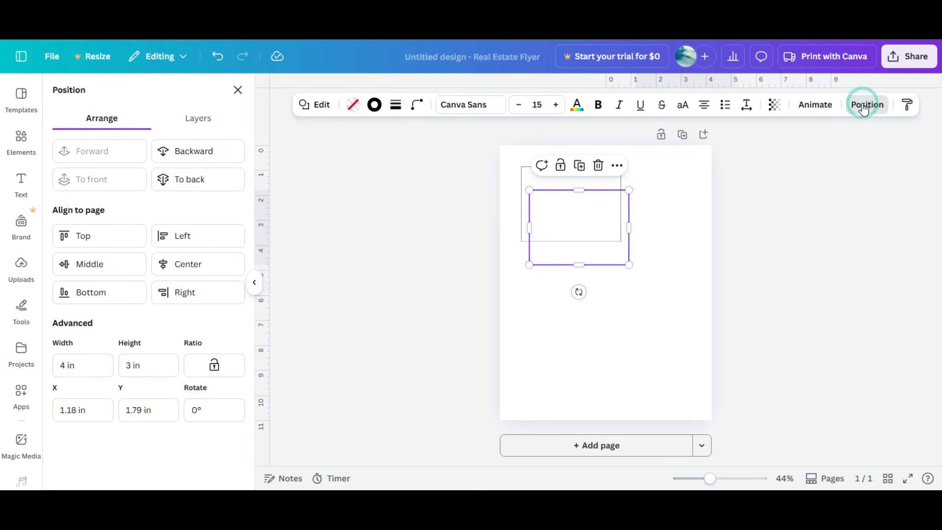
pyautogui.click(68, 365)
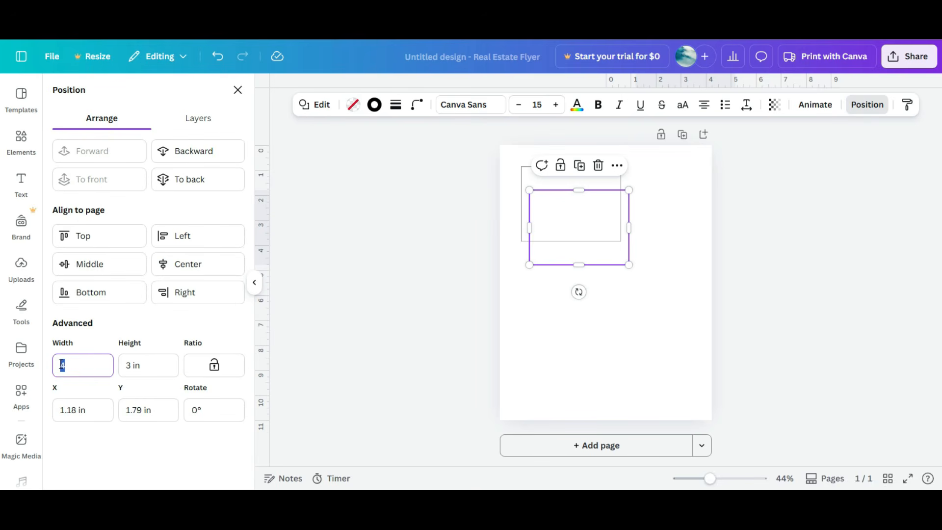
pyautogui.write('5')
pyautogui.press('Tab')
pyautogui.write('3')
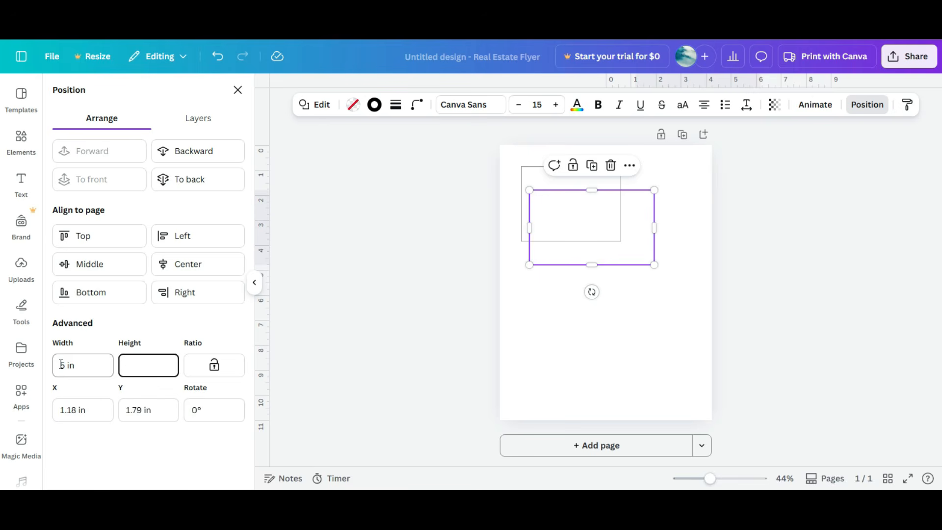
pyautogui.press('Return')
# Step: Move the smaller rectangle up so it overlaps the top of the larger one
pyautogui.moveTo(559, 178); pyautogui.dragTo(576, 210)
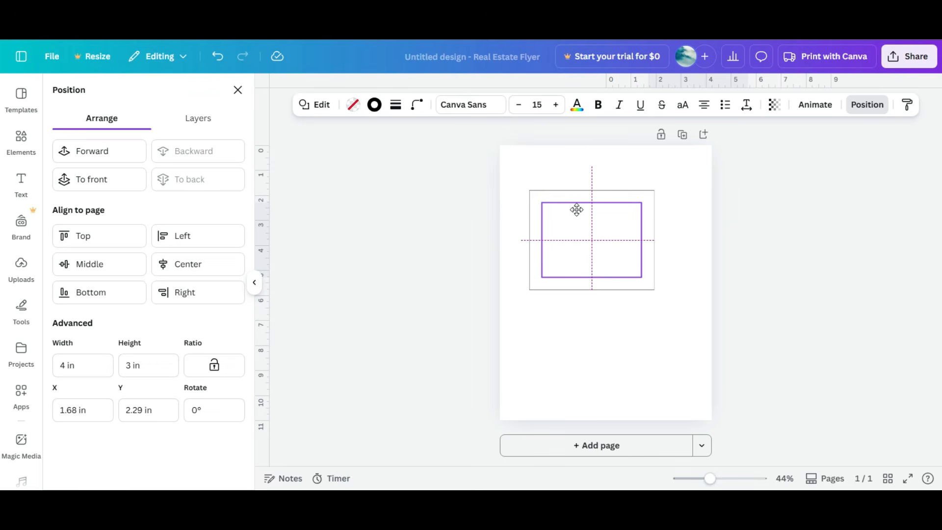
pyautogui.moveTo(577, 210); pyautogui.dragTo(577, 175)
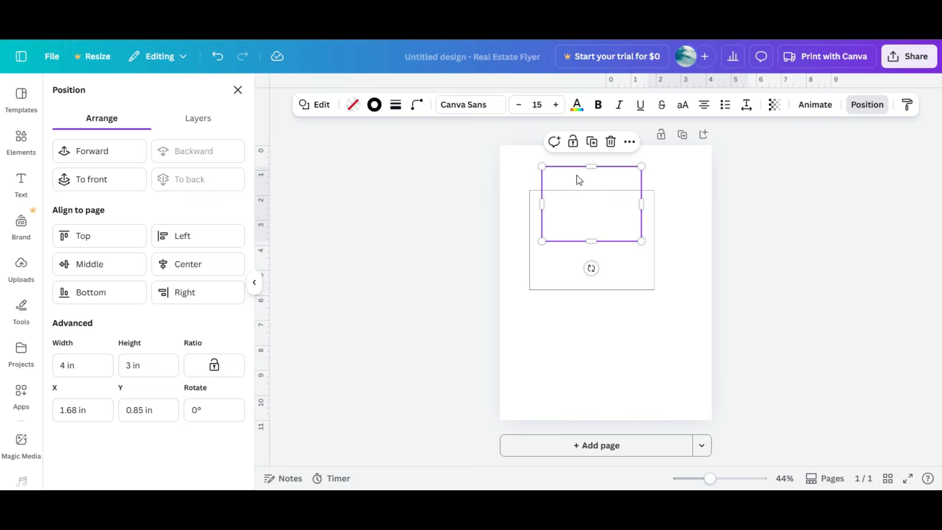
# Step: Align the two rectangles to their middles so the smaller one sits centred inside the larger
pyautogui.moveTo(473, 161); pyautogui.dragTo(601, 244)
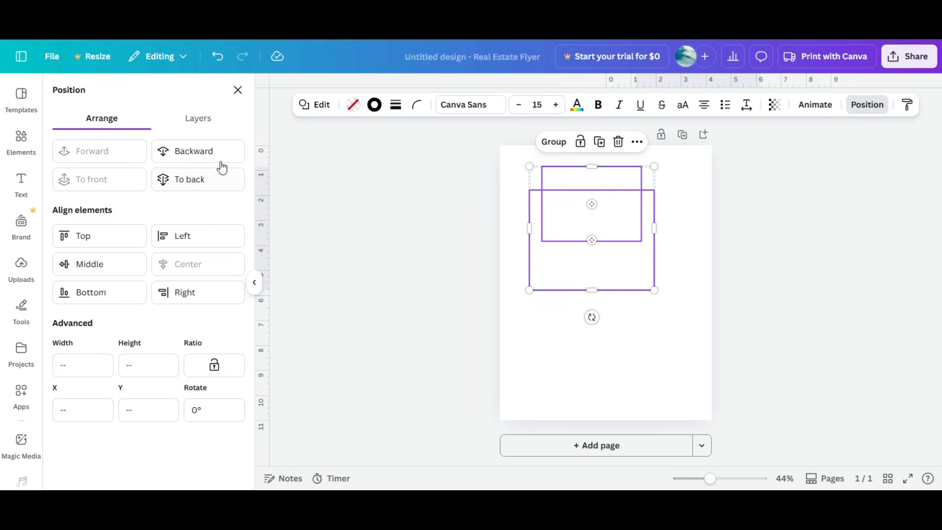
pyautogui.click(112, 266)
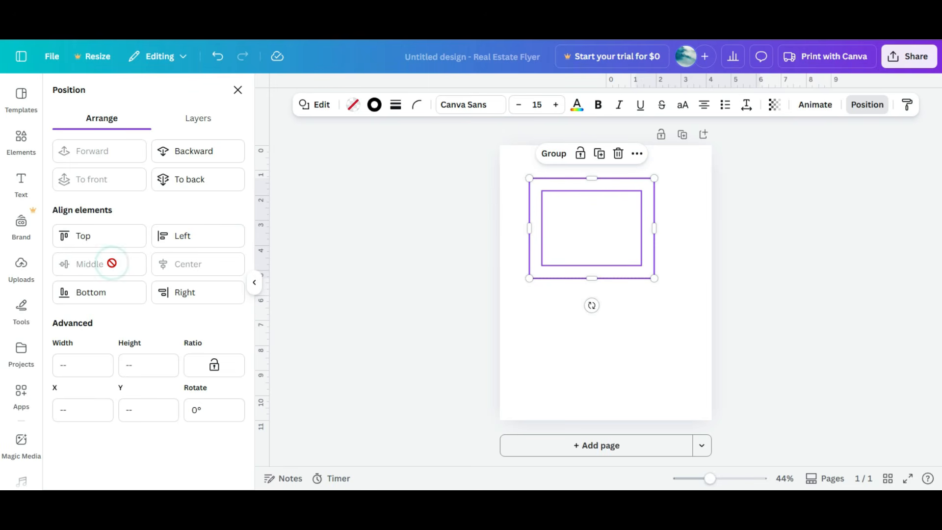
pyautogui.click(690, 259)
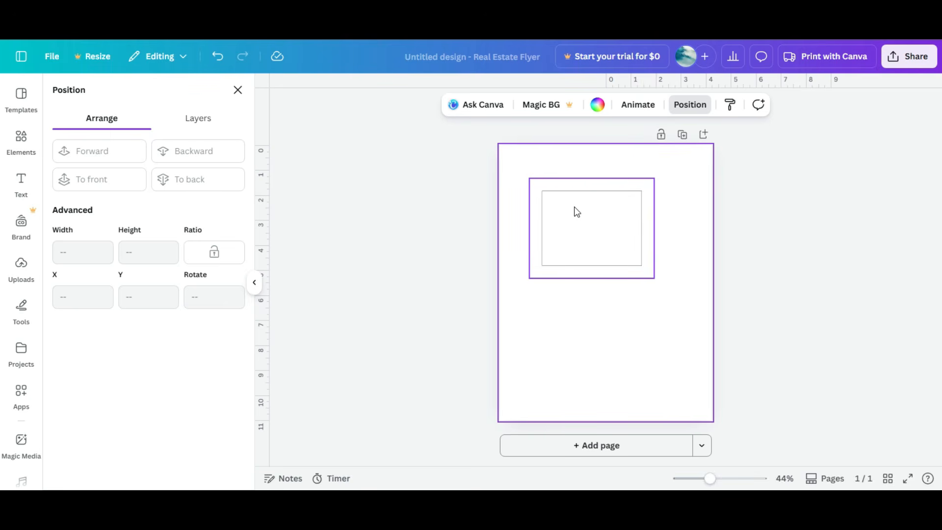
# Step: Group the two rectangles and nudge the group slightly upward
pyautogui.moveTo(522, 157); pyautogui.dragTo(595, 230)
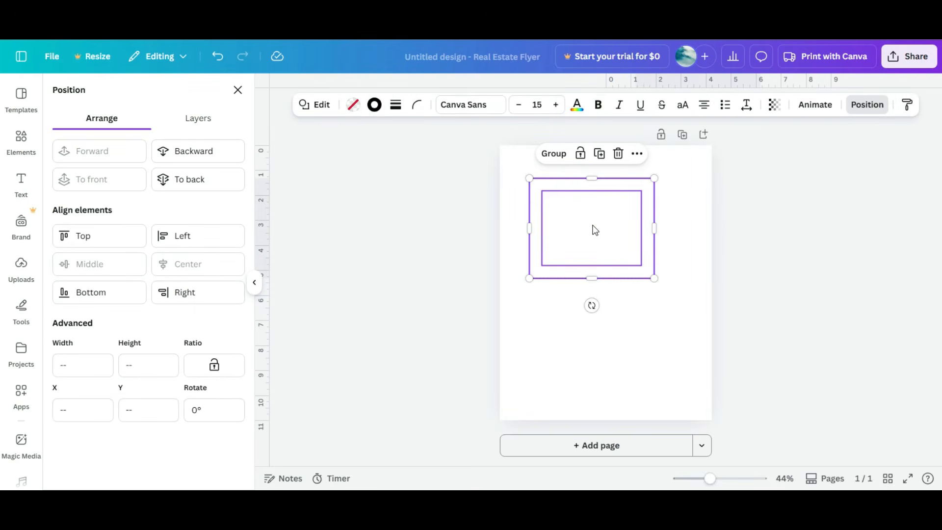
pyautogui.click(553, 154)
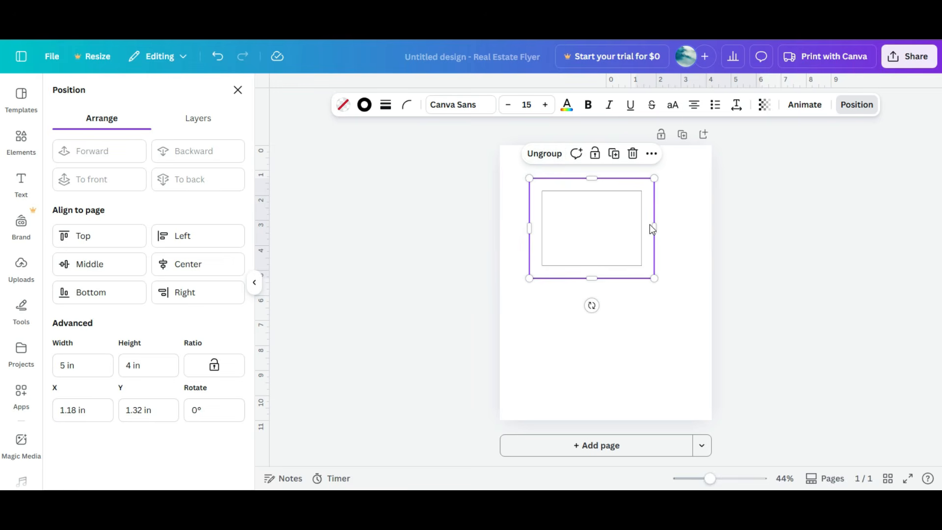
pyautogui.click(741, 225)
pyautogui.click(593, 211)
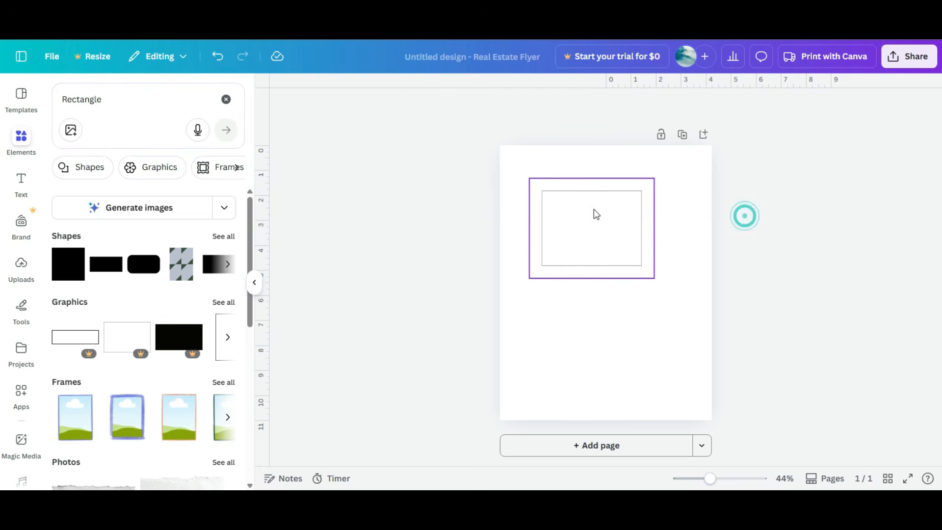
pyautogui.moveTo(597, 237)
pyautogui.mouseDown()
pyautogui.moveTo(741, 292)
pyautogui.moveTo(589, 249)
pyautogui.moveTo(795, 265)
pyautogui.moveTo(596, 231)
pyautogui.mouseUp()
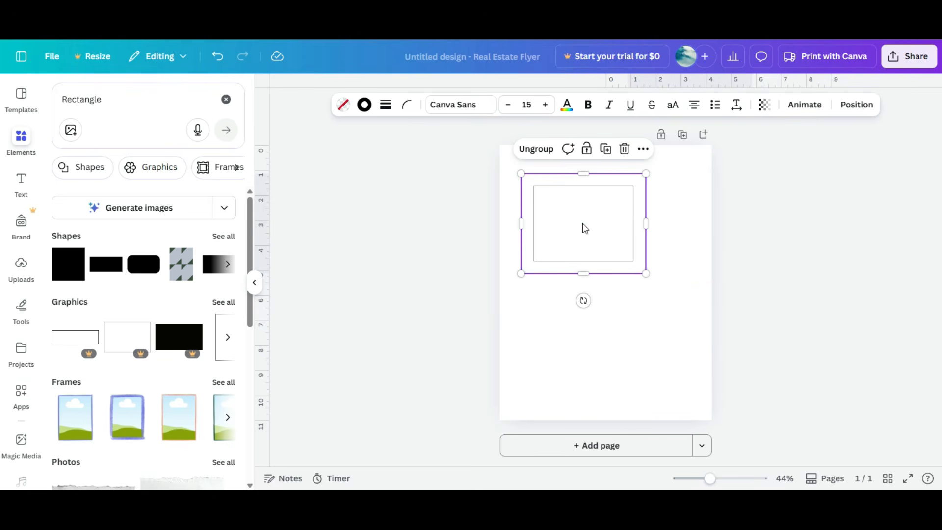
# Step: Ungroup the rectangles and shift the outer rectangle slightly down and to the left
pyautogui.click(583, 223)
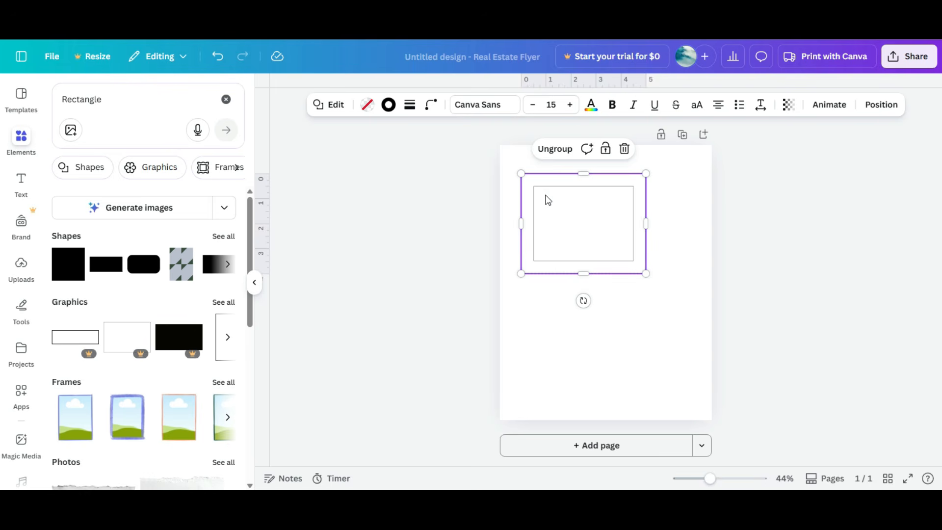
pyautogui.click(550, 152)
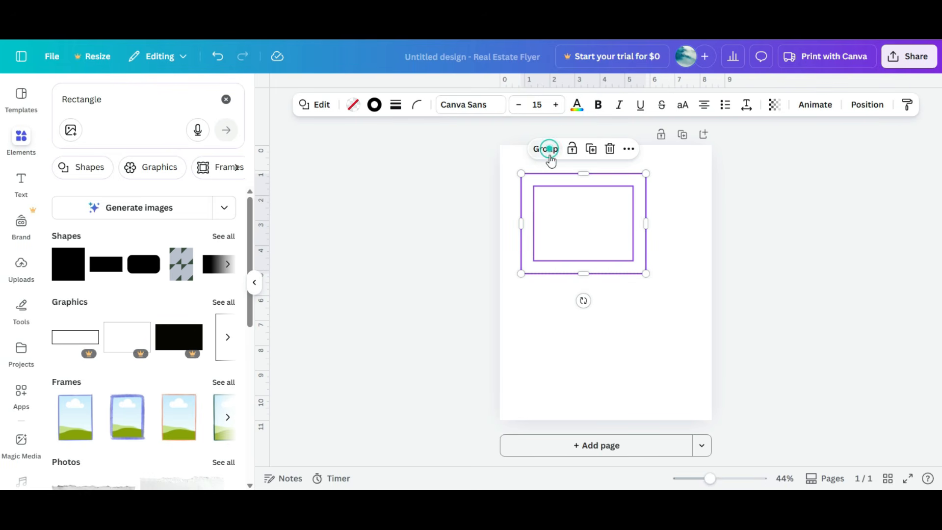
pyautogui.click(698, 193)
pyautogui.moveTo(638, 177)
pyautogui.mouseDown()
pyautogui.moveTo(709, 210)
pyautogui.moveTo(721, 237)
pyautogui.moveTo(631, 189)
pyautogui.mouseUp()
pyautogui.moveTo(693, 192); pyautogui.dragTo(579, 206)
# Step: Centre the inner rectangle within the outer one horizontally and vertically, then group both rectangles
pyautogui.click(868, 105)
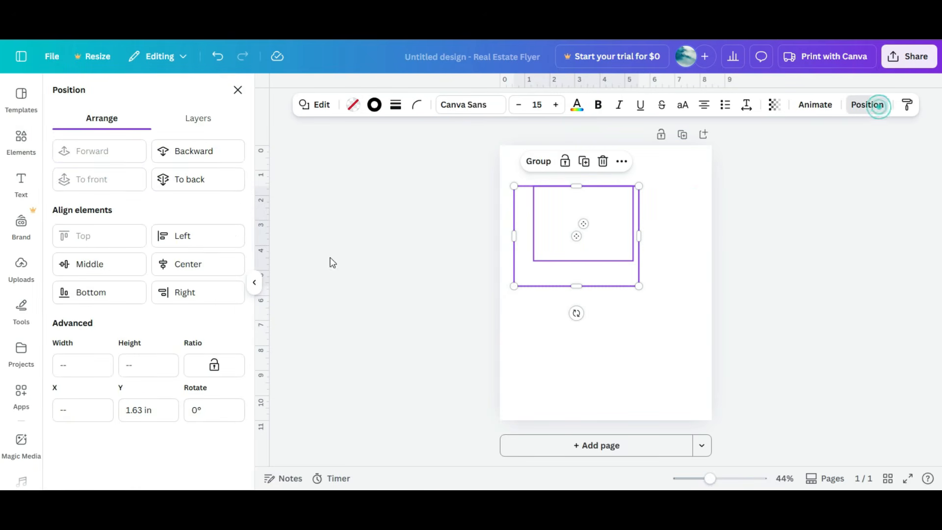
pyautogui.click(226, 264)
pyautogui.click(127, 267)
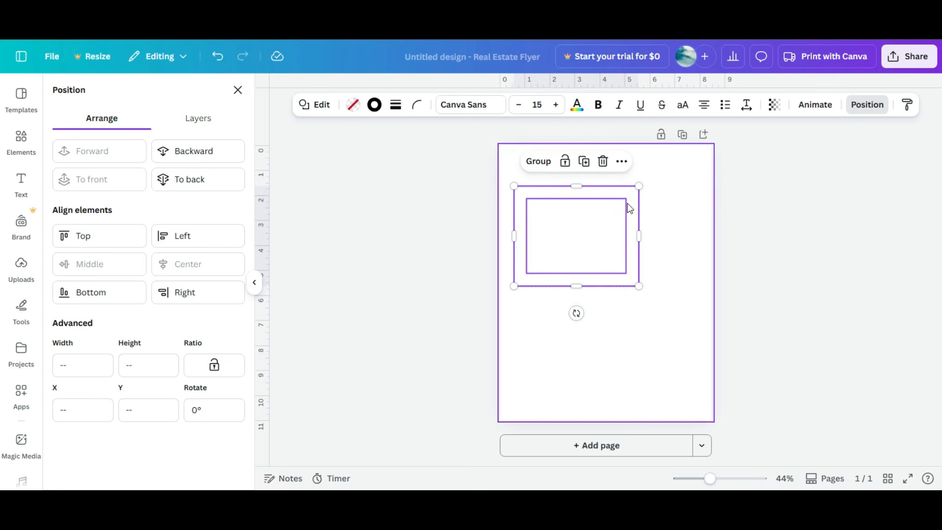
pyautogui.click(539, 167)
pyautogui.click(675, 237)
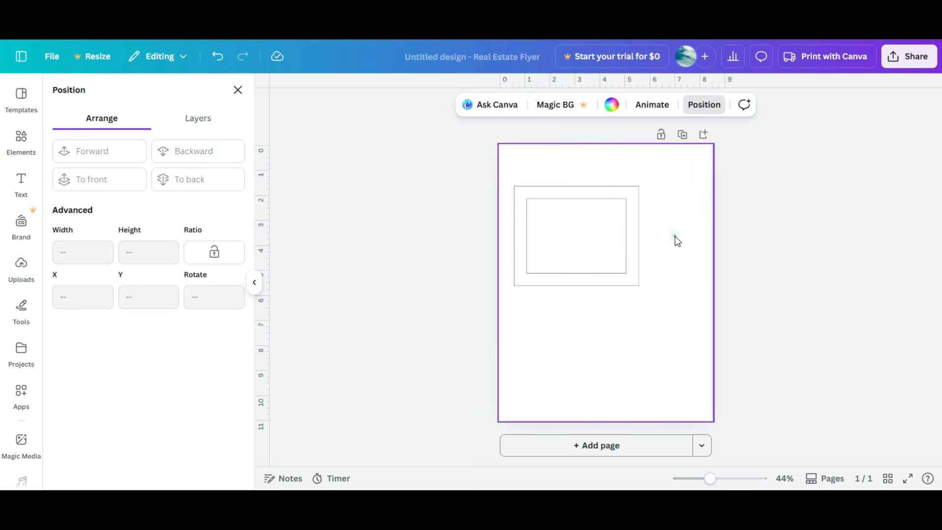
pyautogui.click(562, 281)
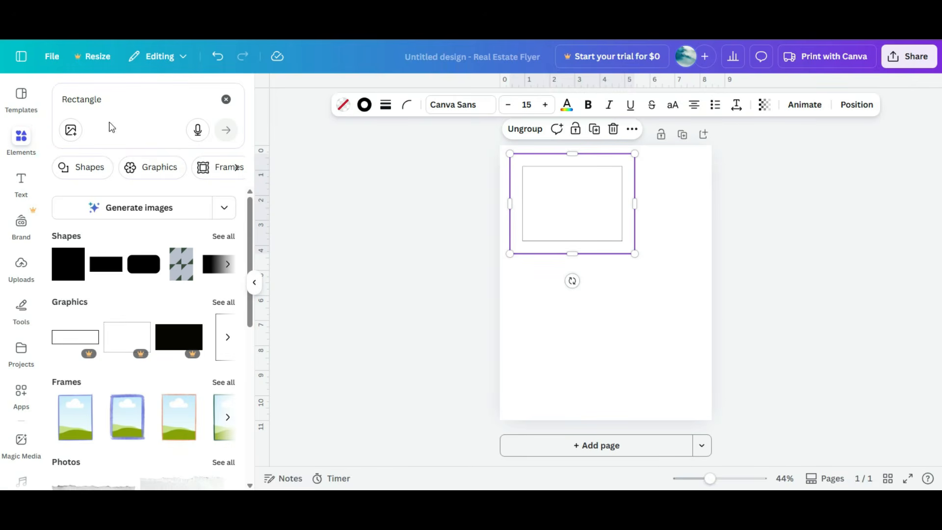
# Step: Search the elements library for hearts
pyautogui.click(109, 100)
pyautogui.doubleClick(106, 99)
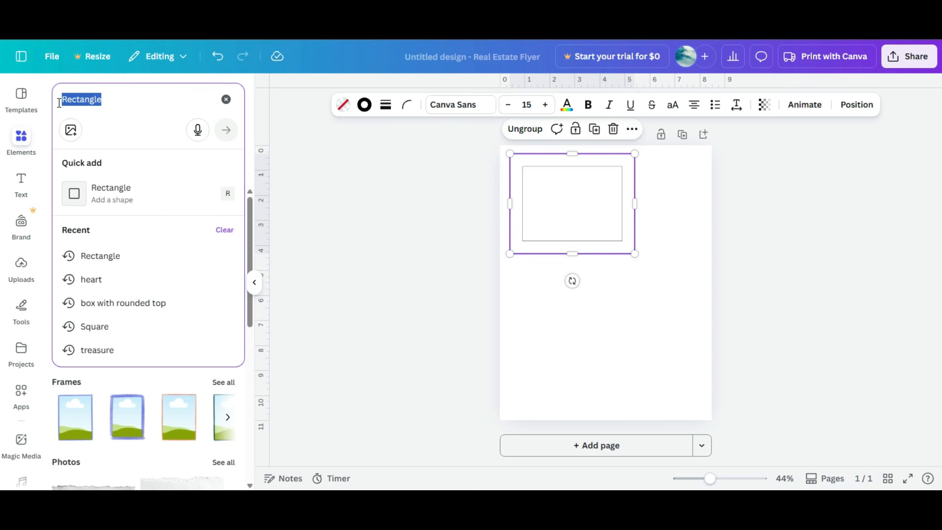
pyautogui.write('hearts')
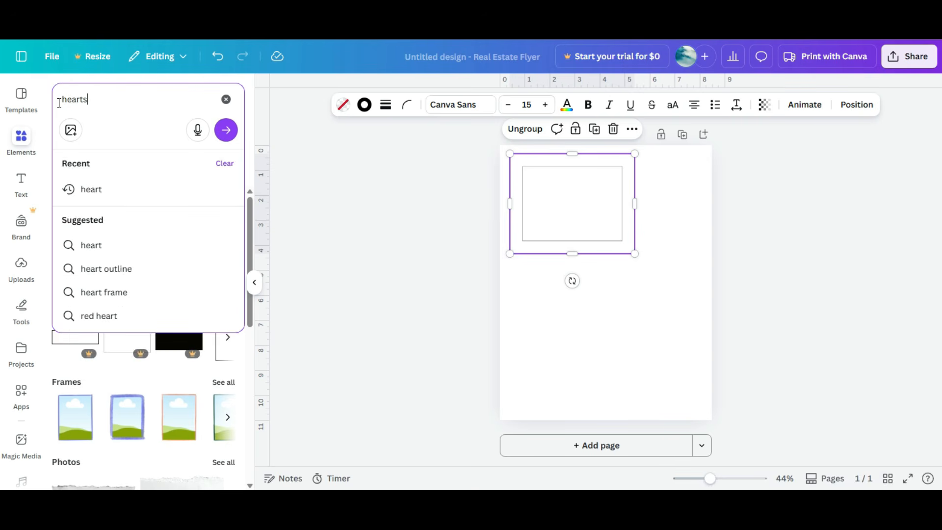
pyautogui.press('Return')
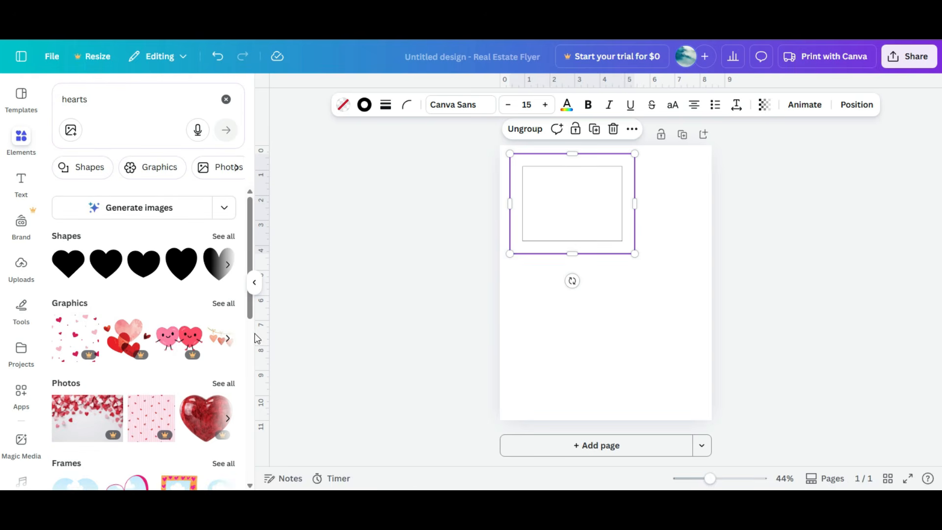
# Step: Add the pink watercolour heart graphic to the page and shrink it to a small heart below the rectangles
pyautogui.click(213, 305)
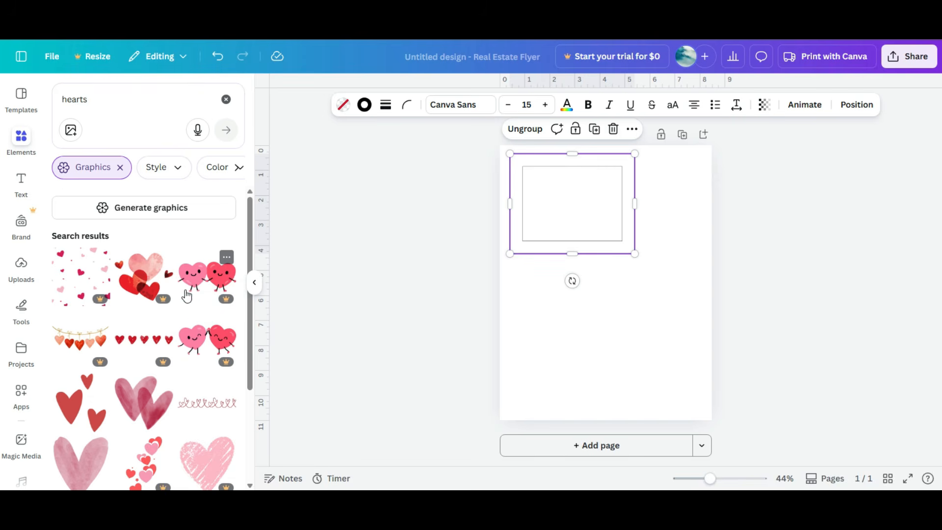
pyautogui.scroll(-4, 182, 307)
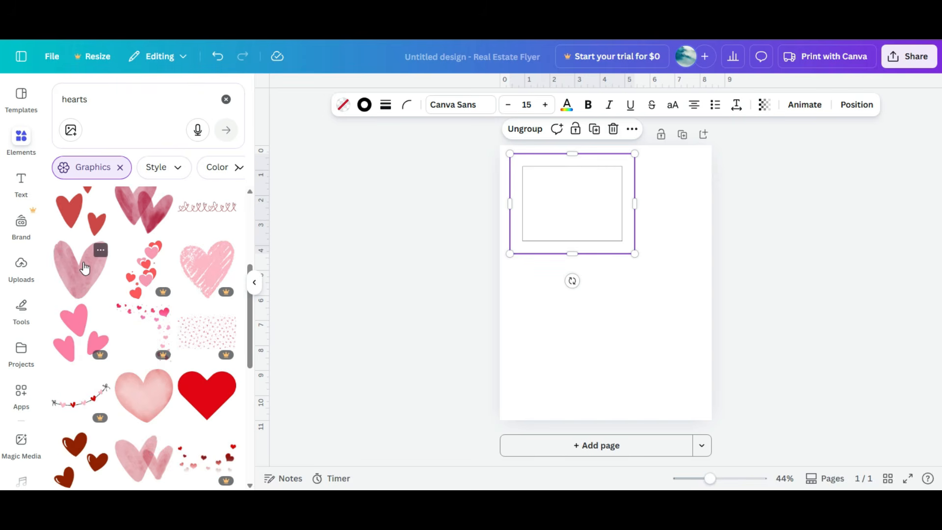
pyautogui.click(85, 268)
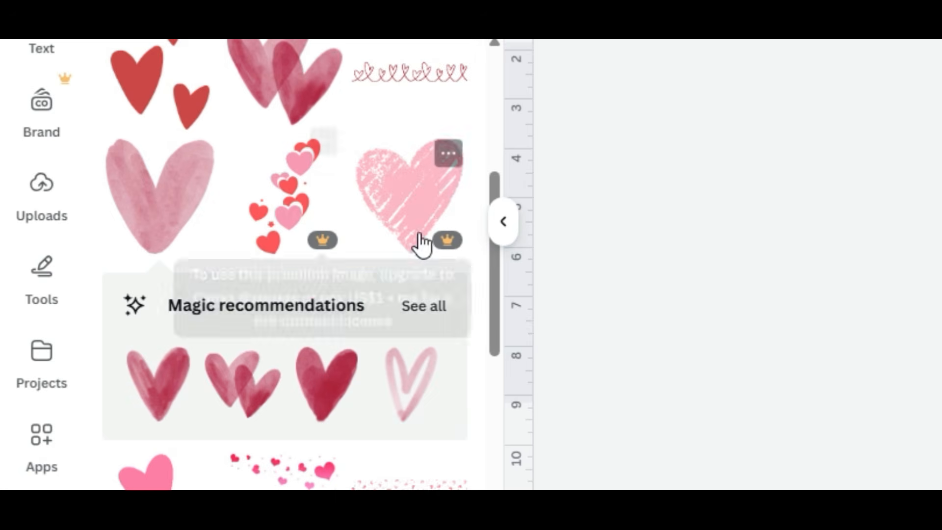
pyautogui.moveTo(453, 239)
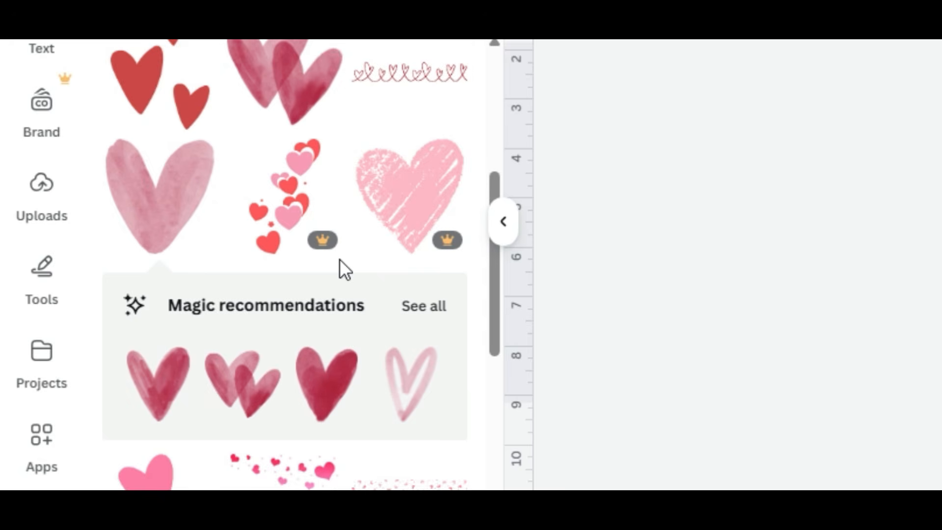
pyautogui.moveTo(326, 237)
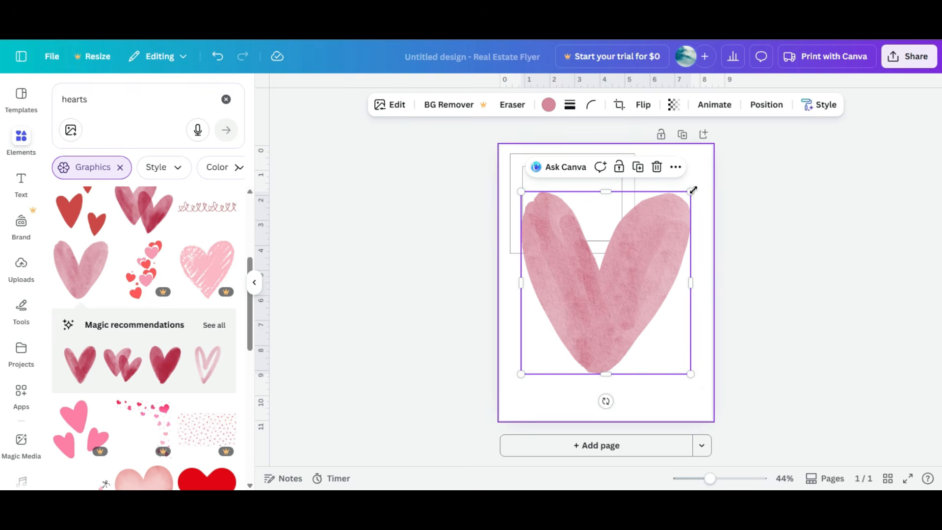
pyautogui.moveTo(692, 191); pyautogui.dragTo(565, 269)
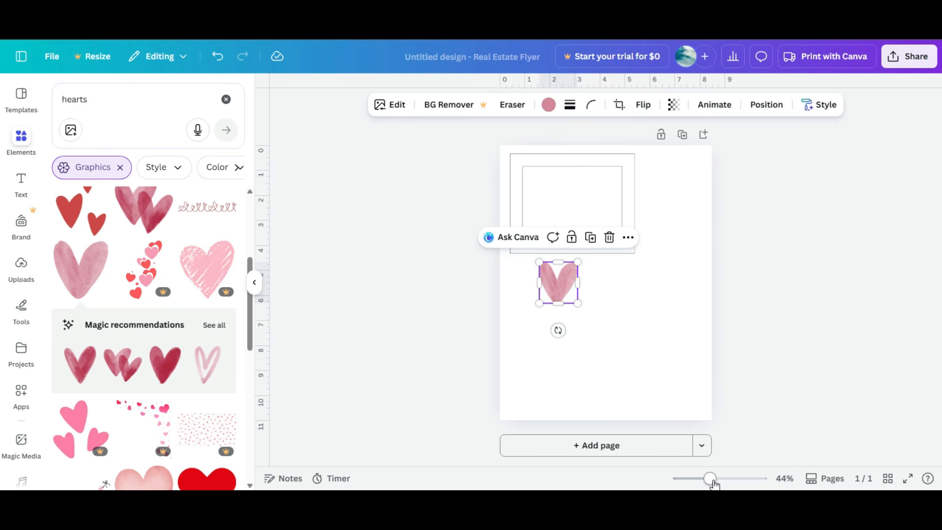
# Step: Duplicate the heart twice to make three hearts spread in a row
pyautogui.click(785, 483)
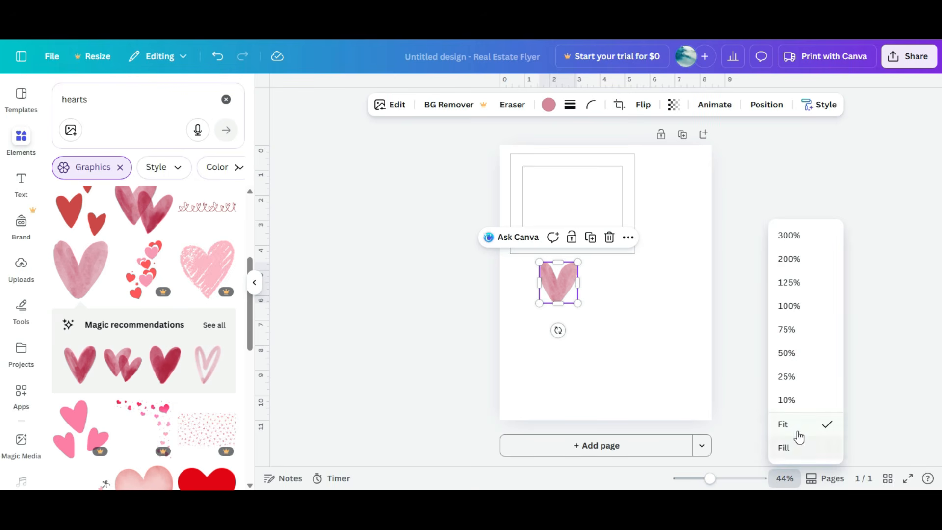
pyautogui.click(789, 307)
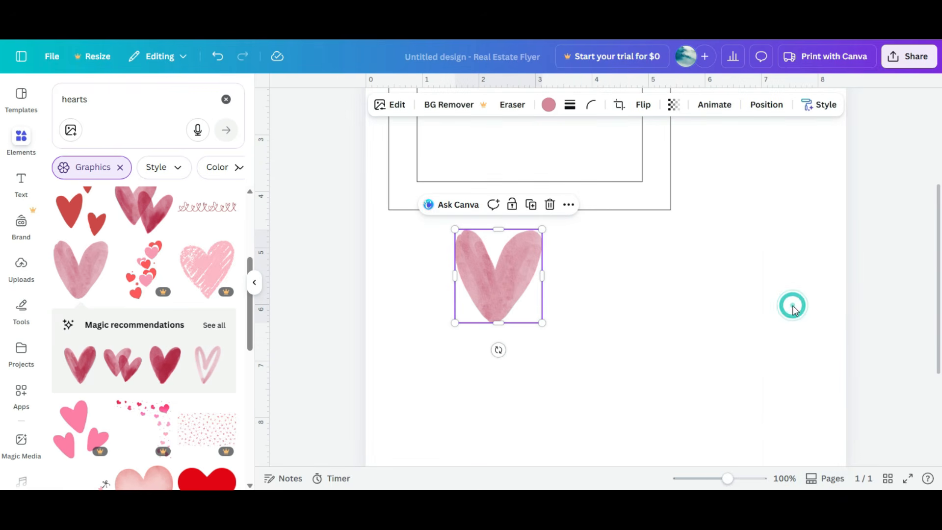
pyautogui.click(784, 483)
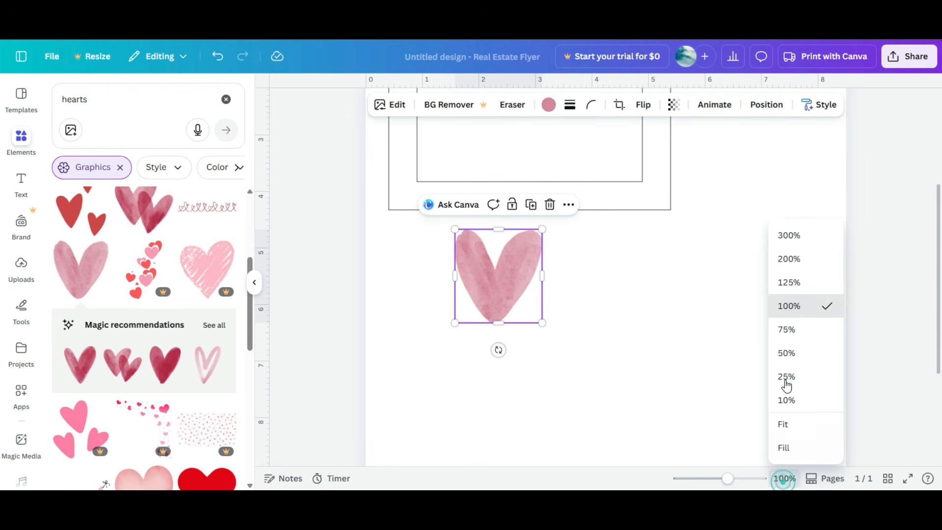
pyautogui.click(789, 283)
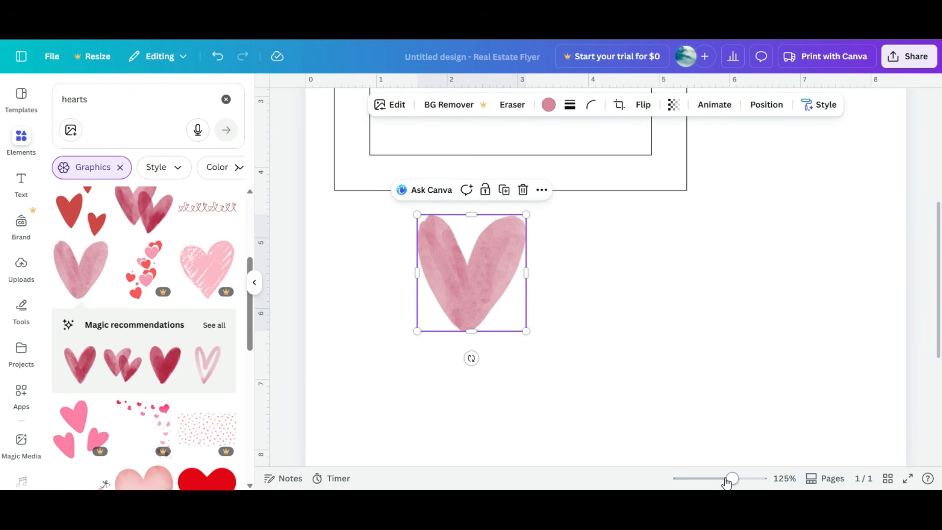
pyautogui.moveTo(733, 480)
pyautogui.mouseDown()
pyautogui.moveTo(753, 479)
pyautogui.moveTo(740, 483)
pyautogui.mouseUp()
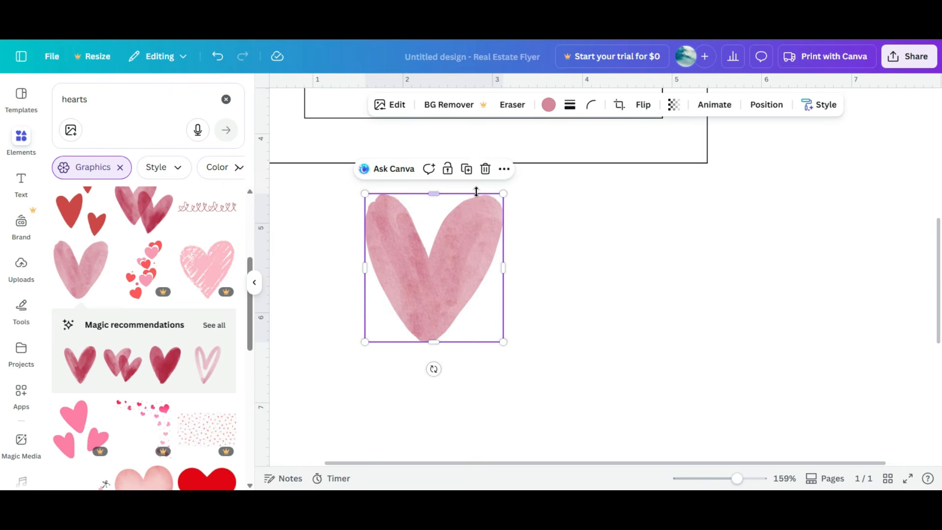
pyautogui.click(466, 169)
pyautogui.click(482, 183)
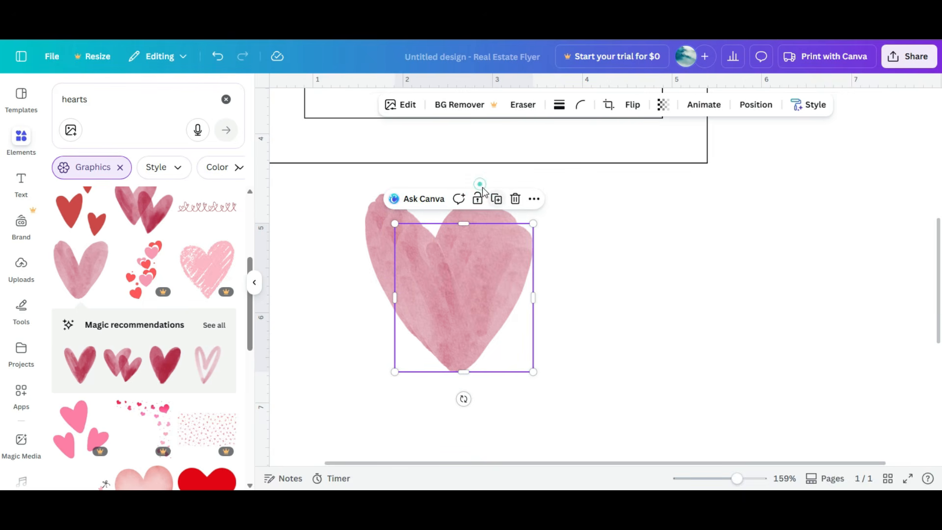
pyautogui.moveTo(443, 273); pyautogui.dragTo(765, 255)
pyautogui.moveTo(480, 263); pyautogui.dragTo(623, 237)
pyautogui.moveTo(458, 242); pyautogui.dragTo(419, 245)
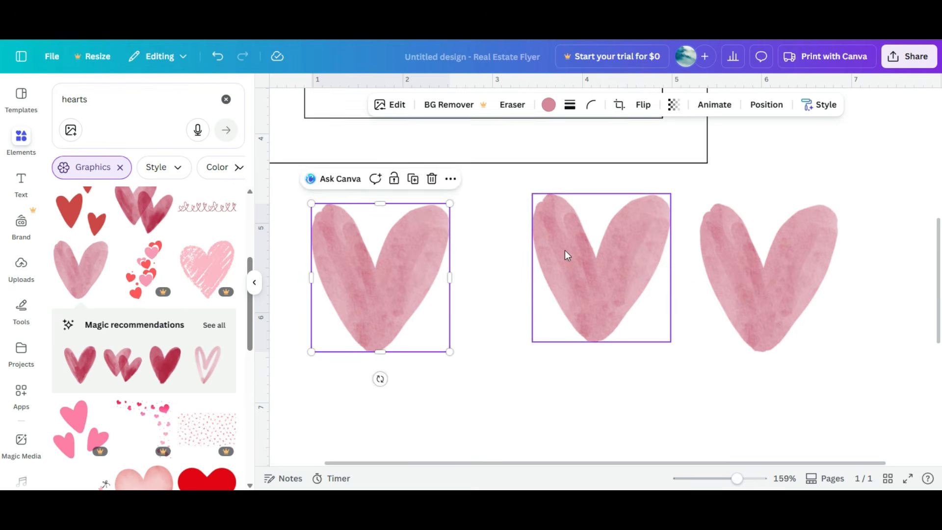
# Step: Move the middle heart so it sits roughly evenly between the other two
pyautogui.moveTo(568, 255); pyautogui.dragTo(548, 258)
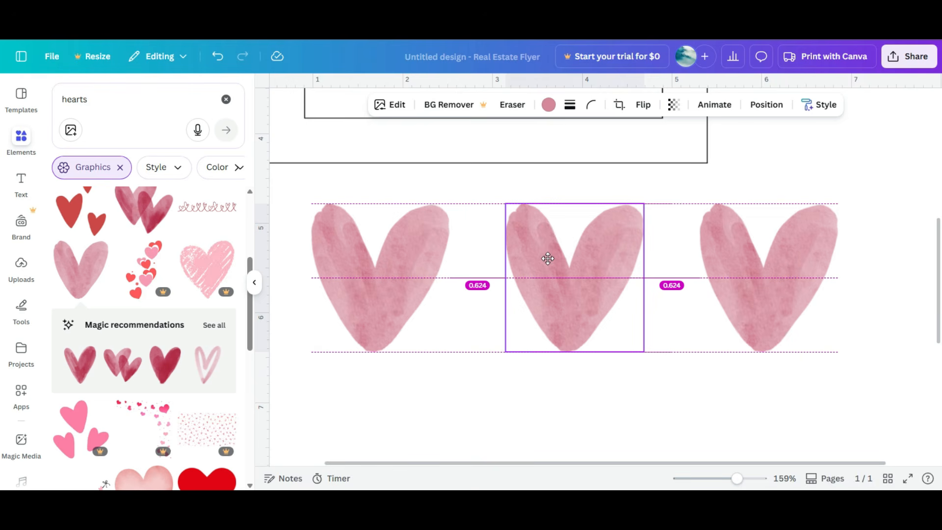
pyautogui.moveTo(548, 258); pyautogui.dragTo(545, 258)
pyautogui.moveTo(546, 258); pyautogui.dragTo(598, 267)
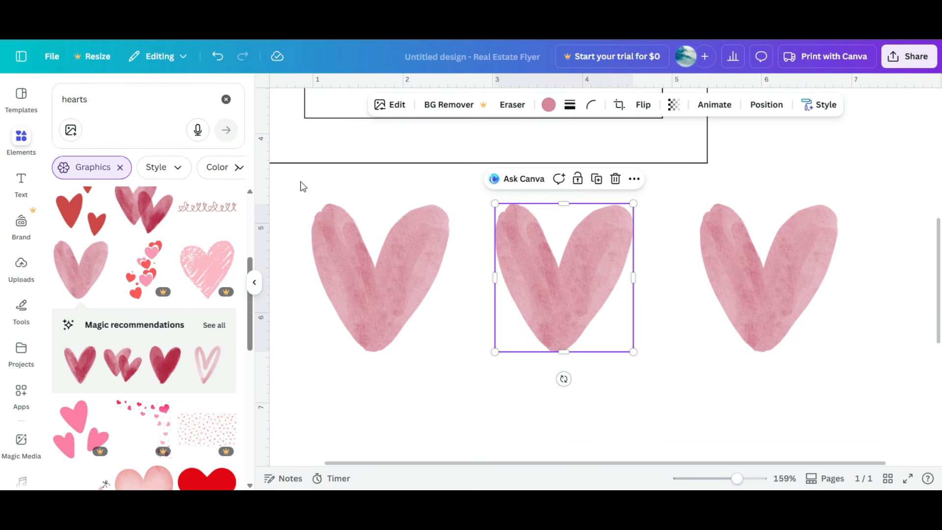
# Step: Try tidying up the spacing of the three selected hearts, then undo it
pyautogui.moveTo(301, 183); pyautogui.dragTo(811, 269)
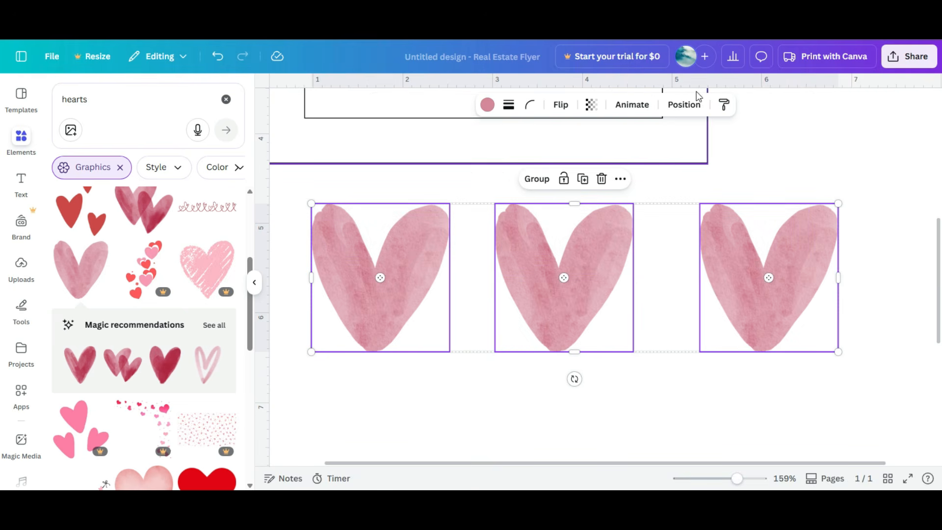
pyautogui.click(685, 104)
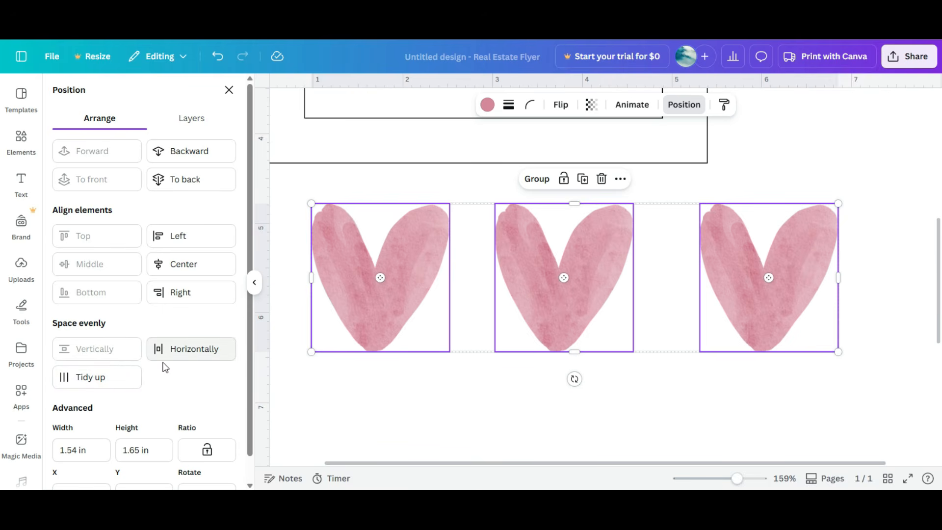
pyautogui.click(93, 381)
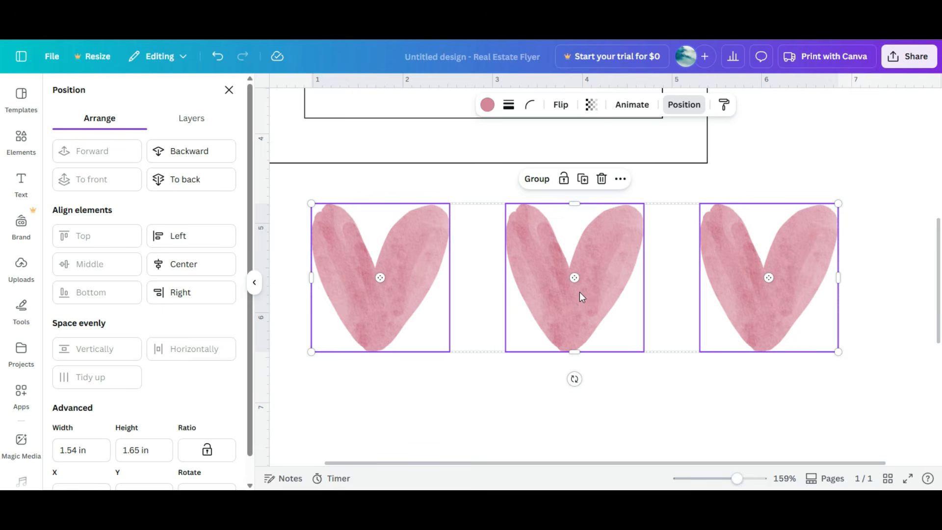
pyautogui.hotkey('ctrl', 'z')
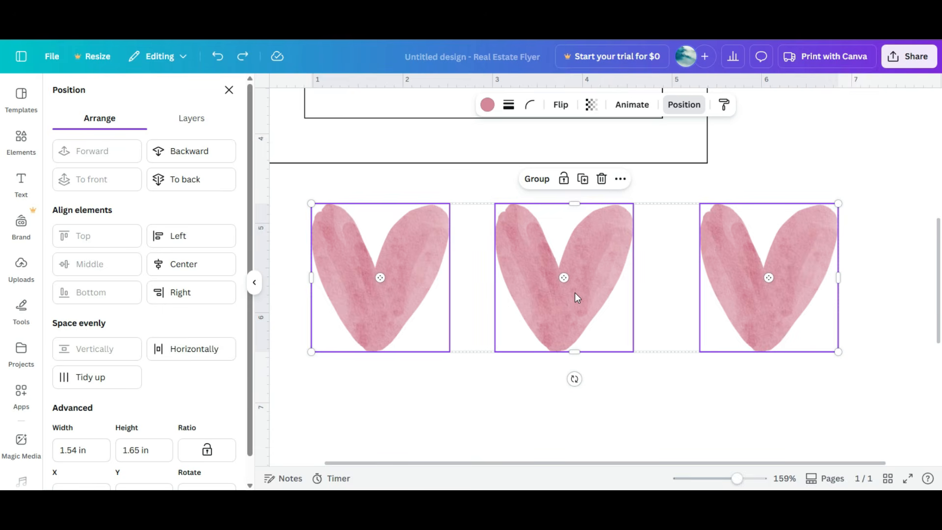
# Step: Tidy up the three selected hearts so they are evenly spaced in a row
pyautogui.click(111, 389)
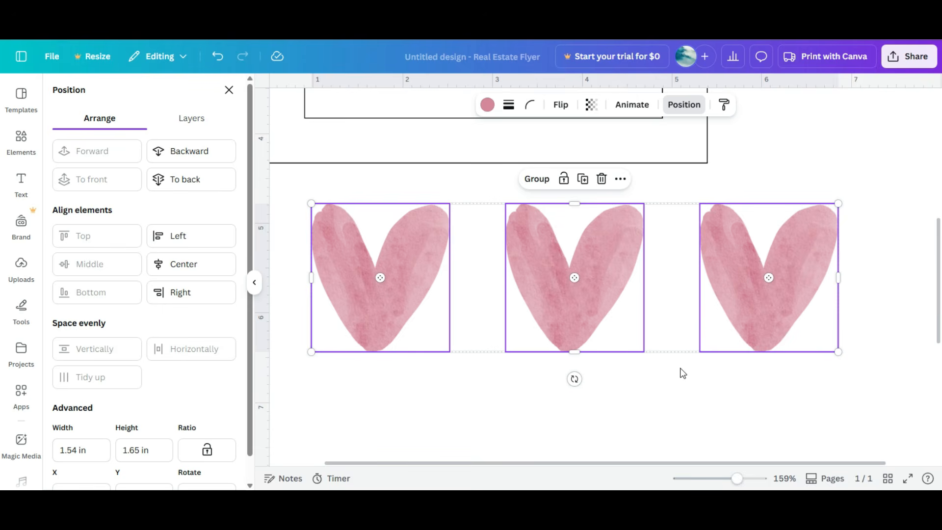
# Step: Try moving the middle heart lower, then undo the move
pyautogui.click(608, 283)
pyautogui.moveTo(608, 283); pyautogui.dragTo(573, 334)
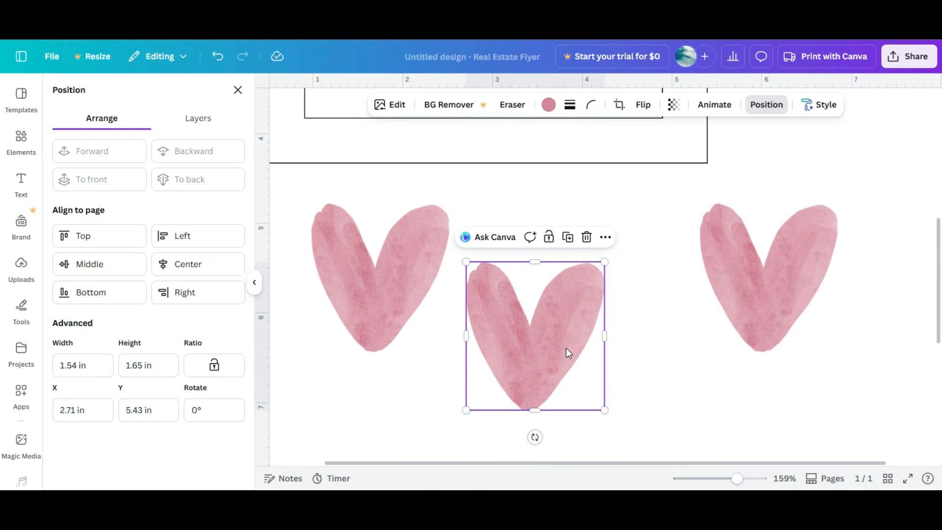
pyautogui.hotkey('ctrl', 'z')
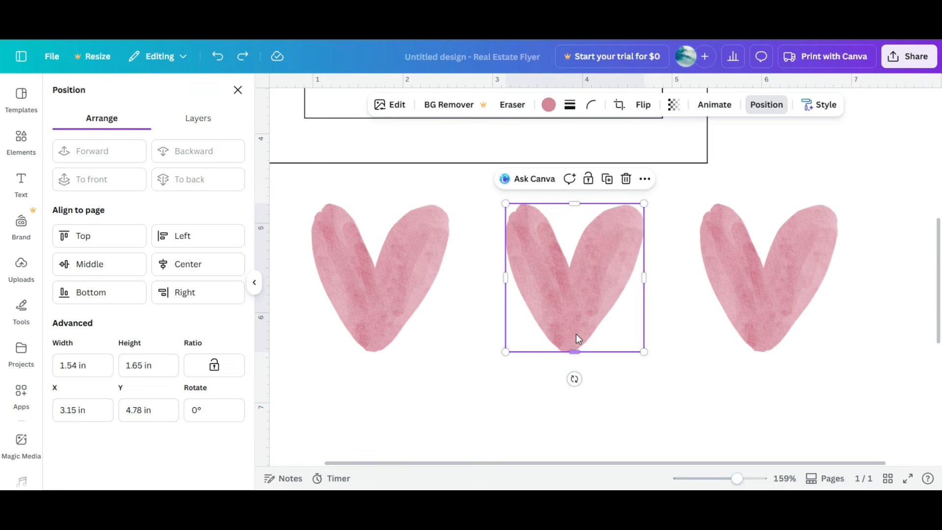
pyautogui.click(247, 57)
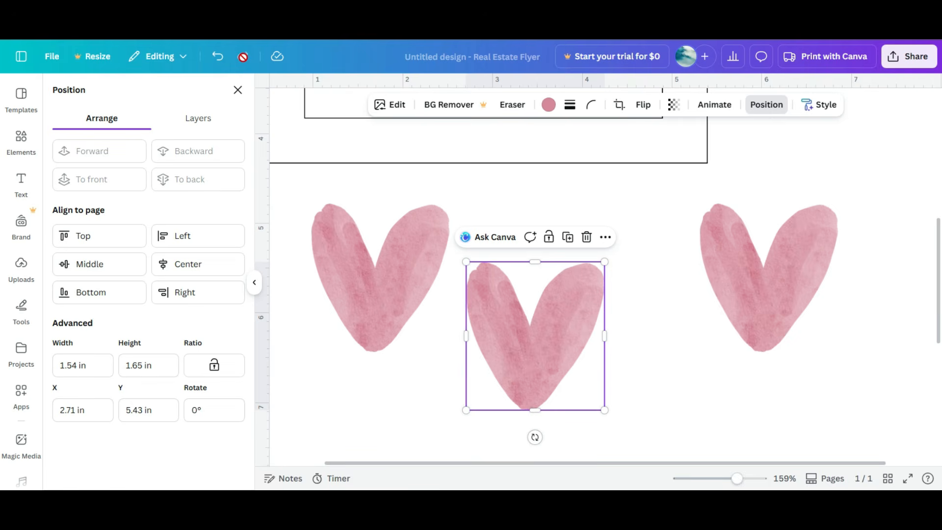
pyautogui.hotkey('ctrl', 'z')
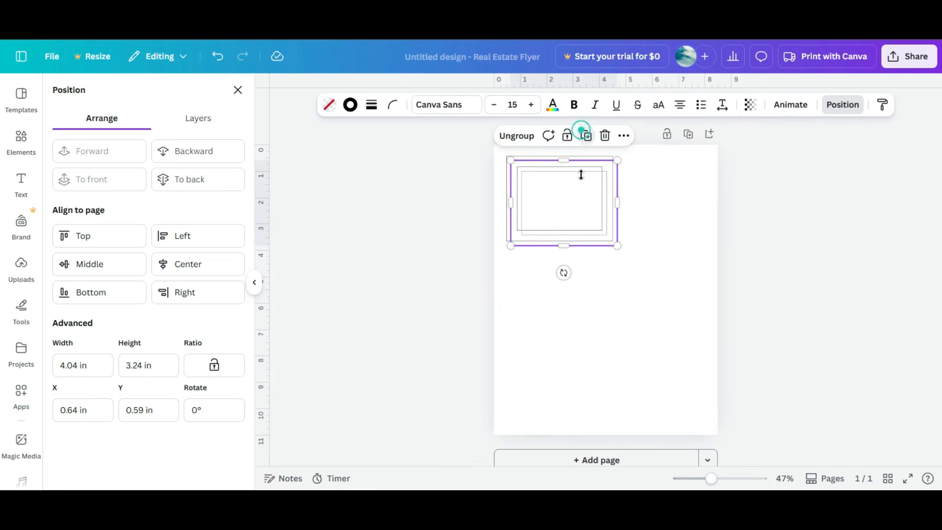
# Step: Select all three rectangle label blocks together and lock them in place
pyautogui.moveTo(576, 202); pyautogui.dragTo(574, 279)
pyautogui.click(582, 216)
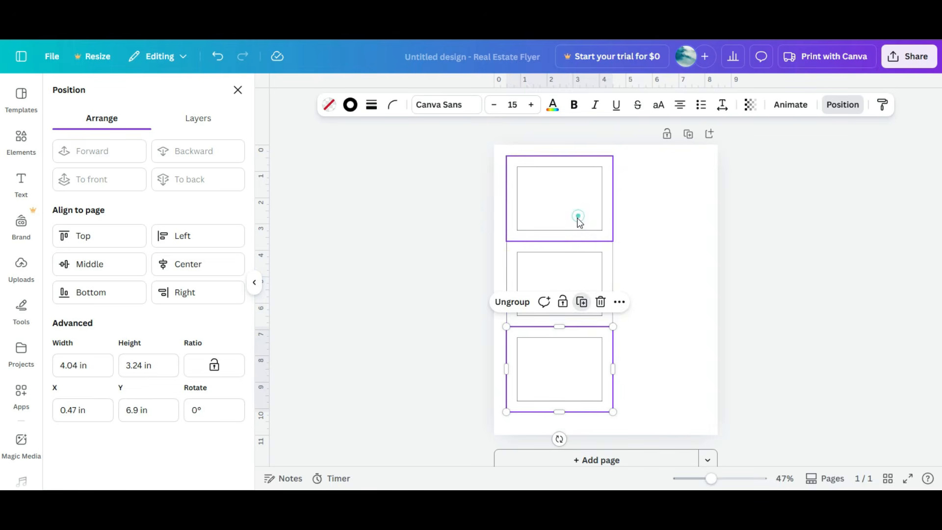
pyautogui.click(644, 326)
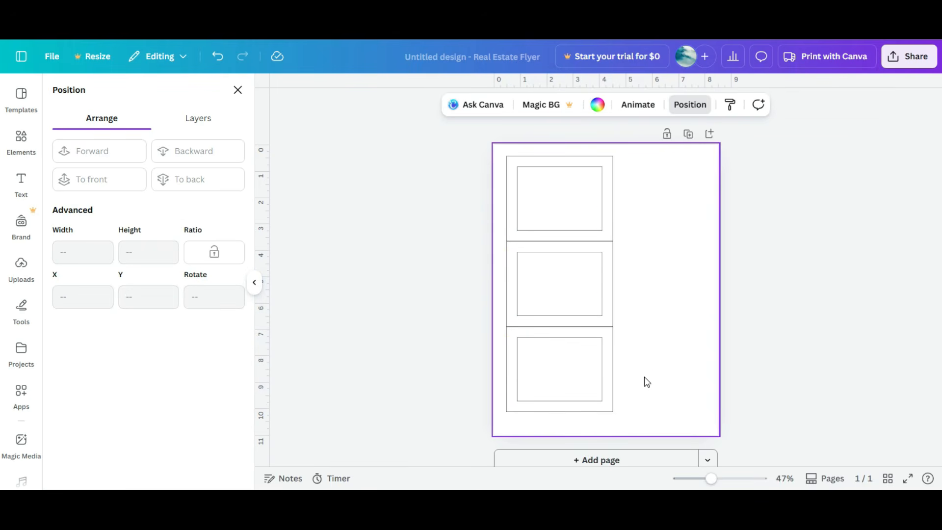
pyautogui.moveTo(644, 376); pyautogui.dragTo(473, 183)
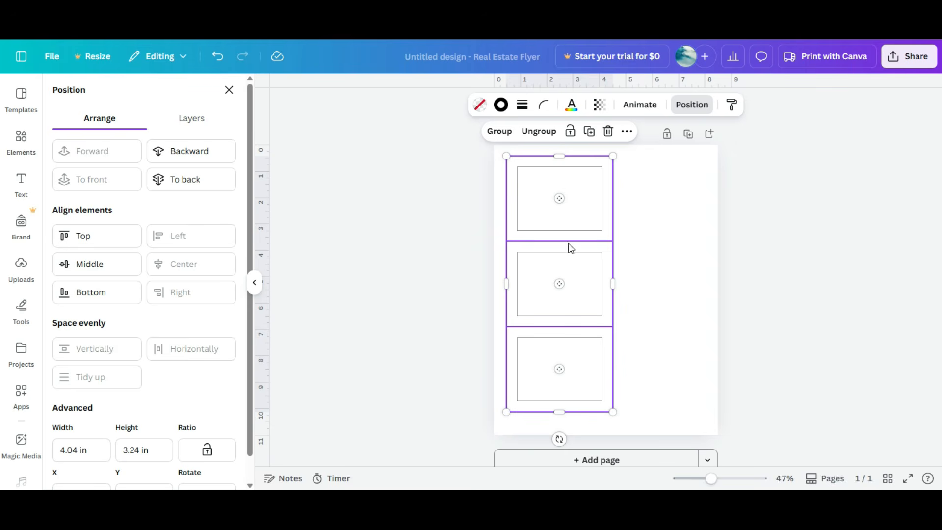
pyautogui.click(570, 133)
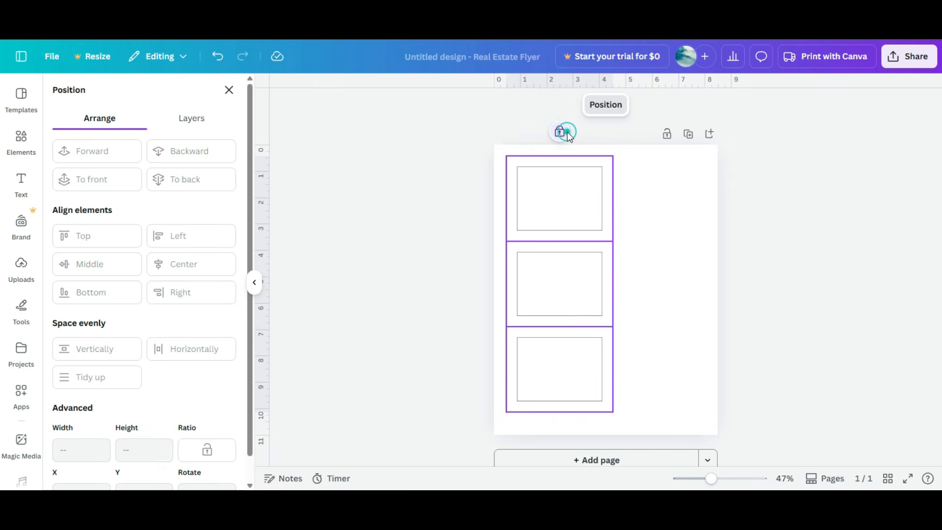
# Step: Try dragging the locked rectangles around the page to check that they stay in place
pyautogui.click(661, 222)
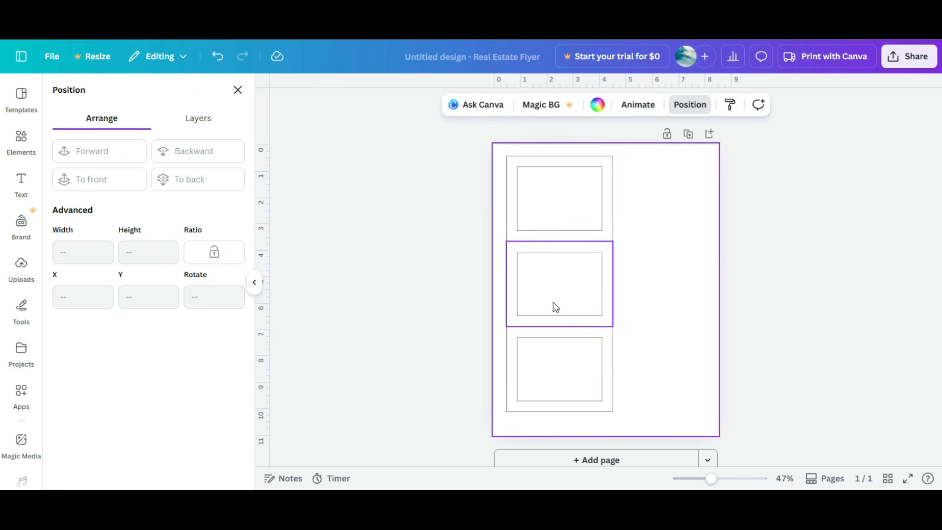
pyautogui.click(563, 185)
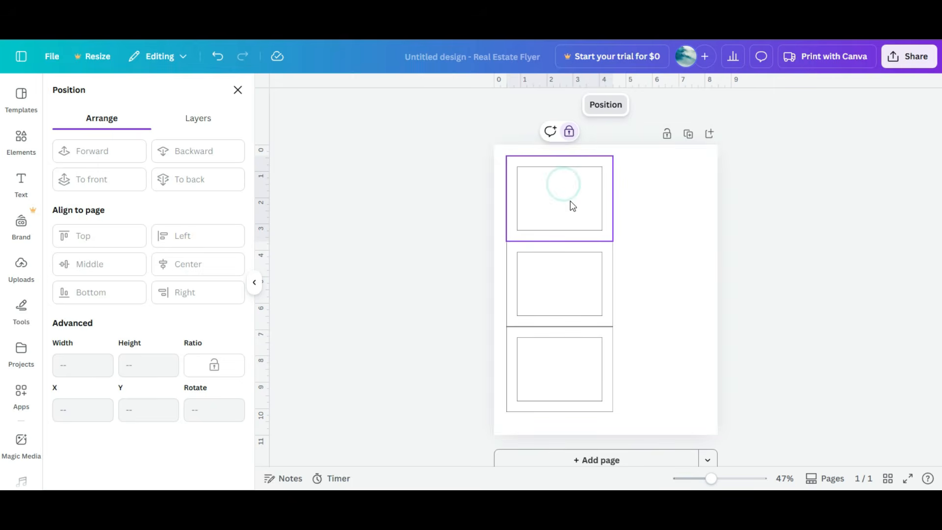
pyautogui.moveTo(570, 202); pyautogui.dragTo(639, 204)
pyautogui.moveTo(505, 188); pyautogui.dragTo(589, 211)
pyautogui.moveTo(582, 283); pyautogui.dragTo(638, 299)
pyautogui.moveTo(591, 343); pyautogui.dragTo(666, 362)
pyautogui.moveTo(536, 256); pyautogui.dragTo(562, 178)
pyautogui.moveTo(640, 193); pyautogui.dragTo(662, 239)
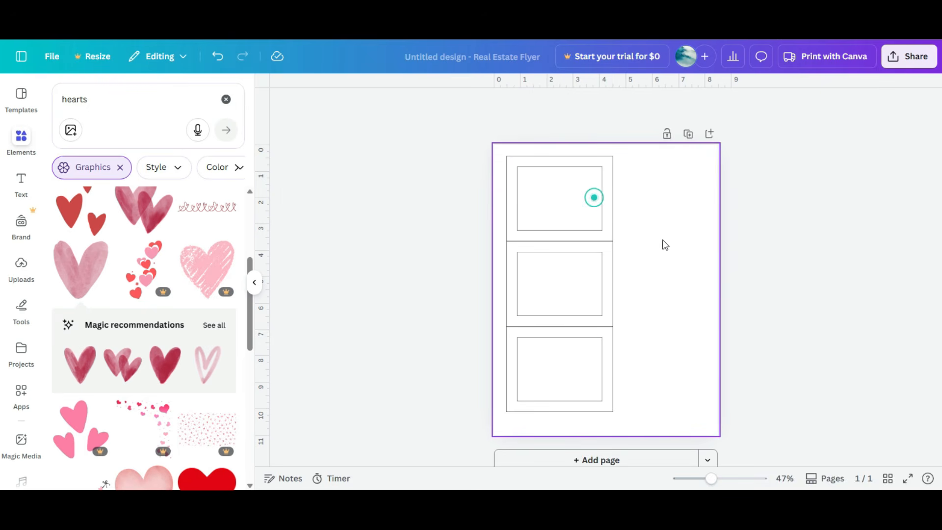
pyautogui.moveTo(588, 292); pyautogui.dragTo(662, 328)
pyautogui.moveTo(604, 374); pyautogui.dragTo(659, 378)
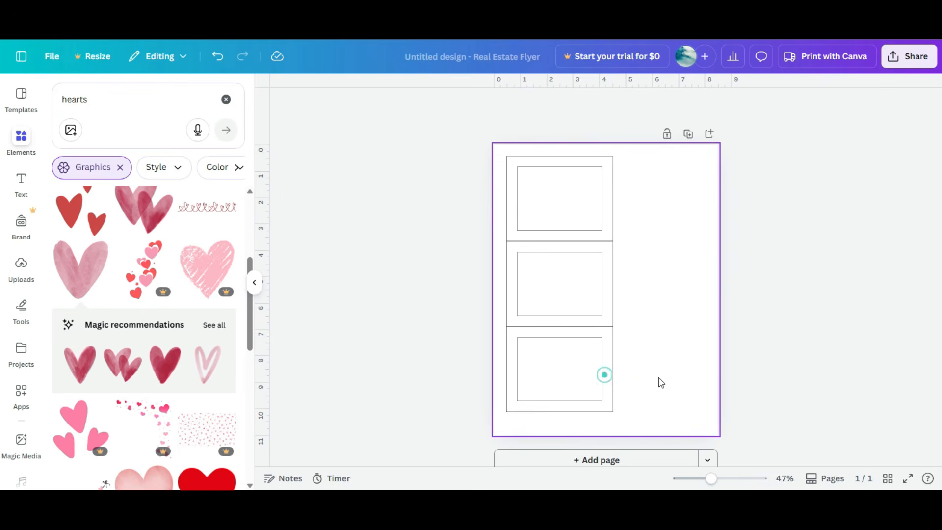
# Step: Add the red hearts graphic from the hearts search results and position it over the upper rectangles
pyautogui.click(87, 222)
pyautogui.moveTo(612, 313); pyautogui.dragTo(597, 286)
pyautogui.moveTo(681, 148); pyautogui.dragTo(595, 237)
pyautogui.moveTo(521, 296); pyautogui.dragTo(555, 260)
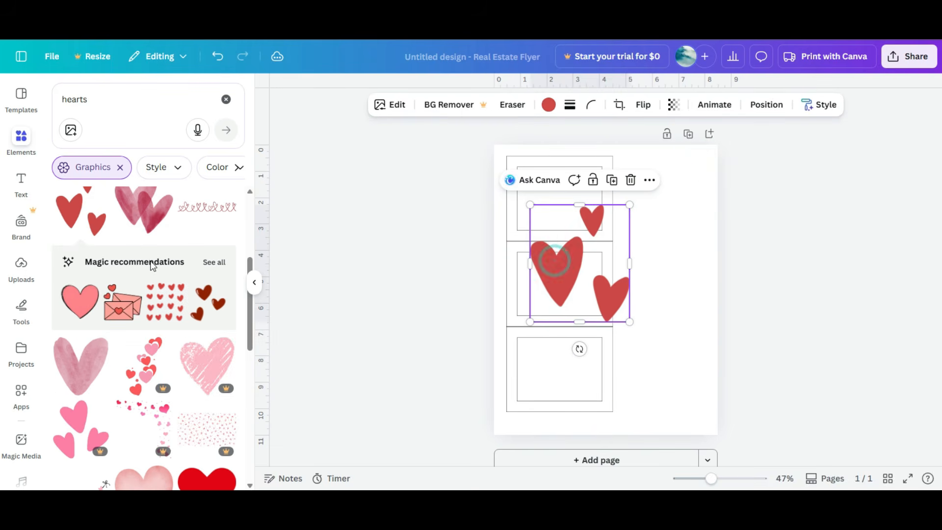
# Step: Add the pink watercolour heart graphic and place it small inside the bottom rectangle
pyautogui.click(84, 371)
pyautogui.moveTo(697, 192); pyautogui.dragTo(559, 318)
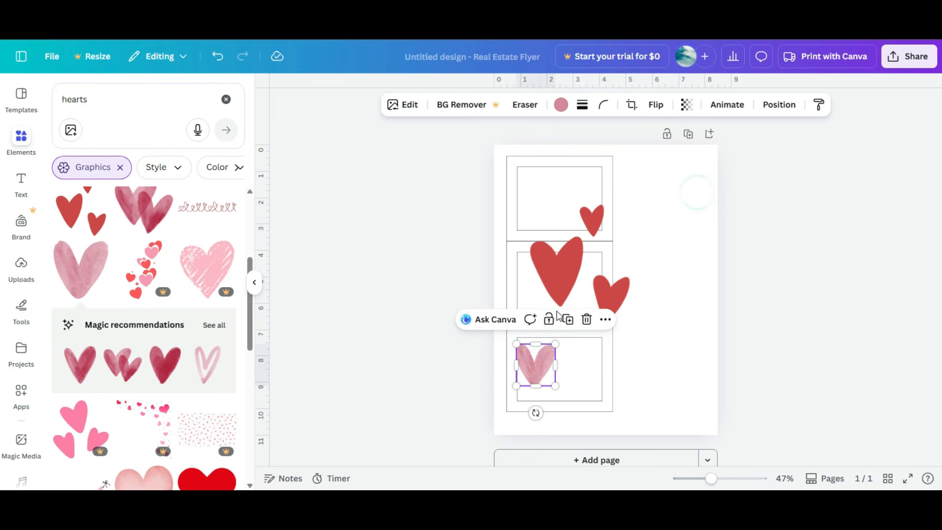
# Step: Add the pink sketched heart graphic, enlarge it and move it over the lower right of the rectangles
pyautogui.click(198, 258)
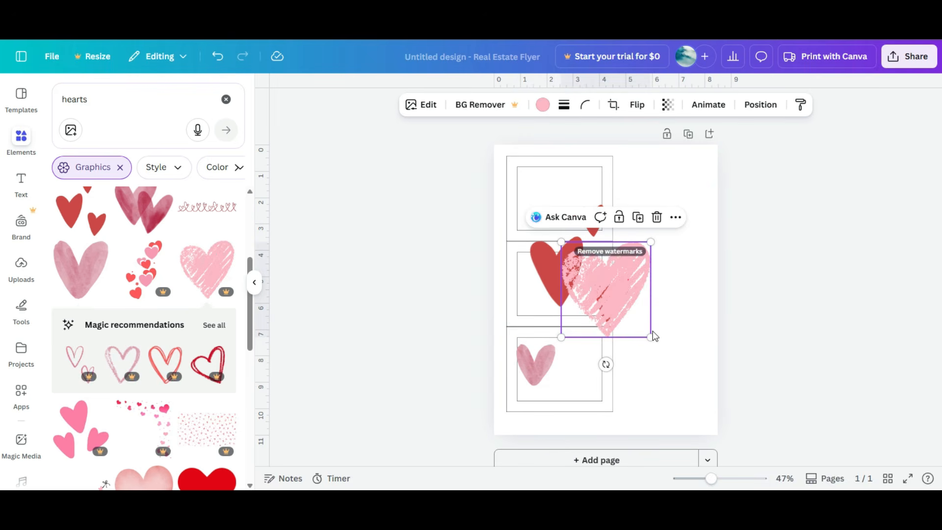
pyautogui.moveTo(654, 336)
pyautogui.mouseDown()
pyautogui.moveTo(696, 385)
pyautogui.moveTo(630, 380)
pyautogui.mouseUp()
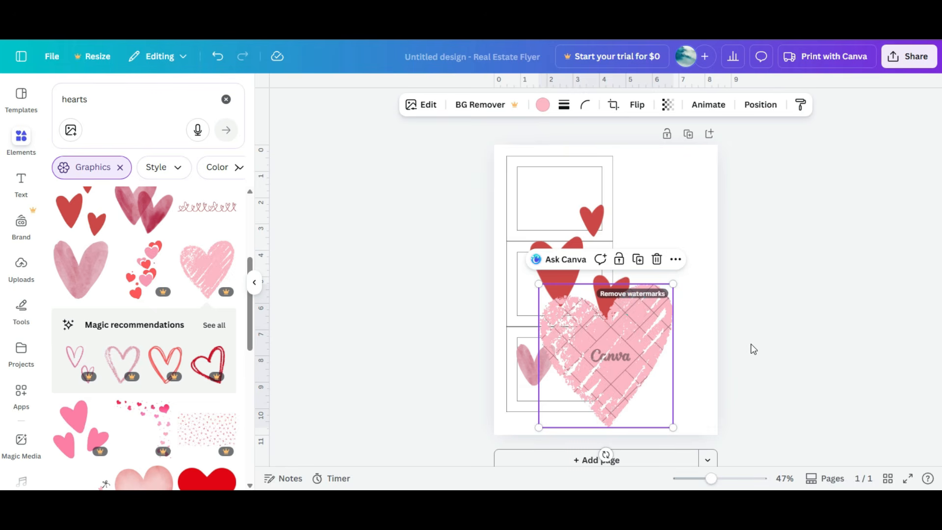
pyautogui.moveTo(760, 343); pyautogui.dragTo(488, 220)
pyautogui.moveTo(602, 337); pyautogui.dragTo(653, 321)
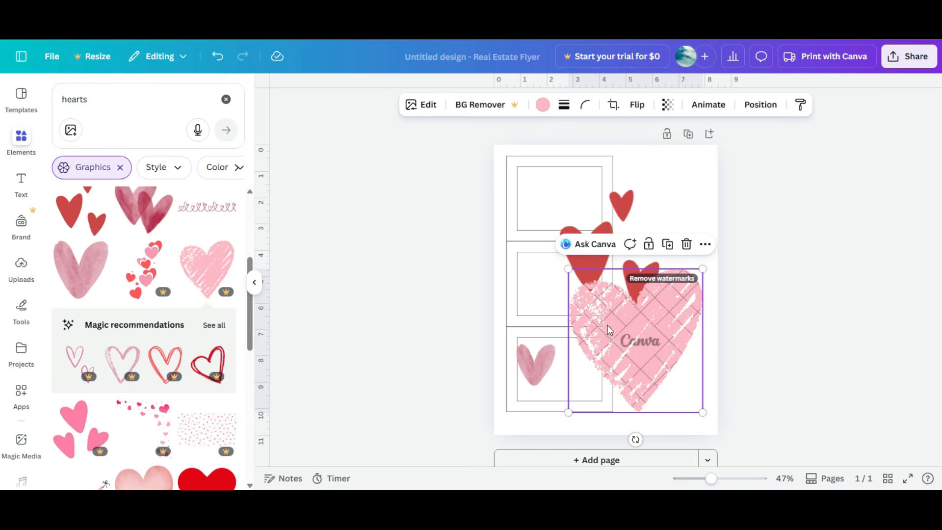
# Step: Select the red hearts, the sketched heart and the watercolour heart together
pyautogui.keyDown('shift'); pyautogui.click(613, 204); pyautogui.keyUp('shift')
pyautogui.keyDown('shift'); pyautogui.click(534, 356); pyautogui.keyUp('shift')
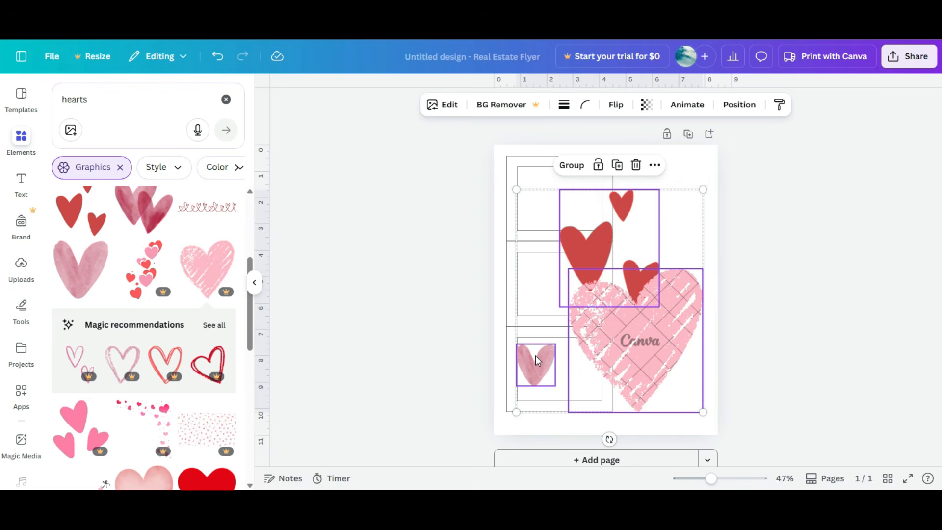
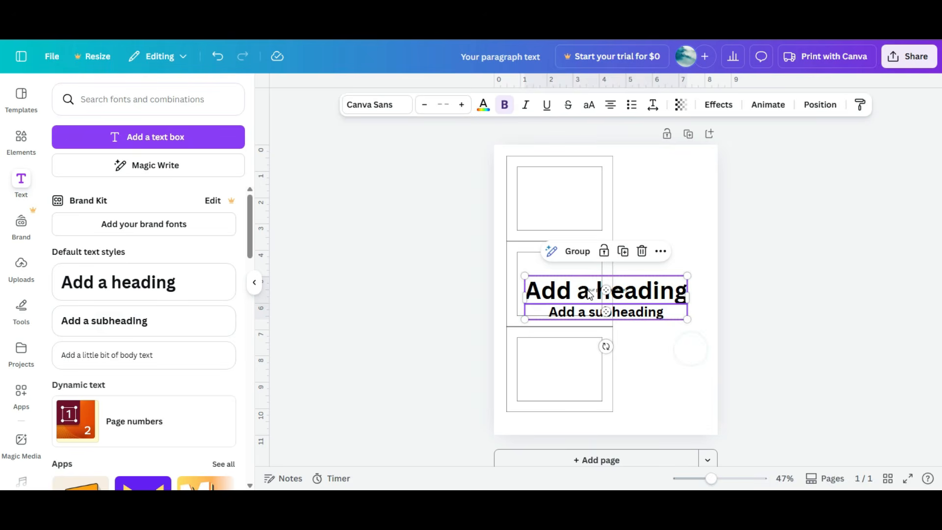
# Step: Undo the last text addition and move the paragraph text box into the top rectangle
pyautogui.hotkey('ctrl', 'z')
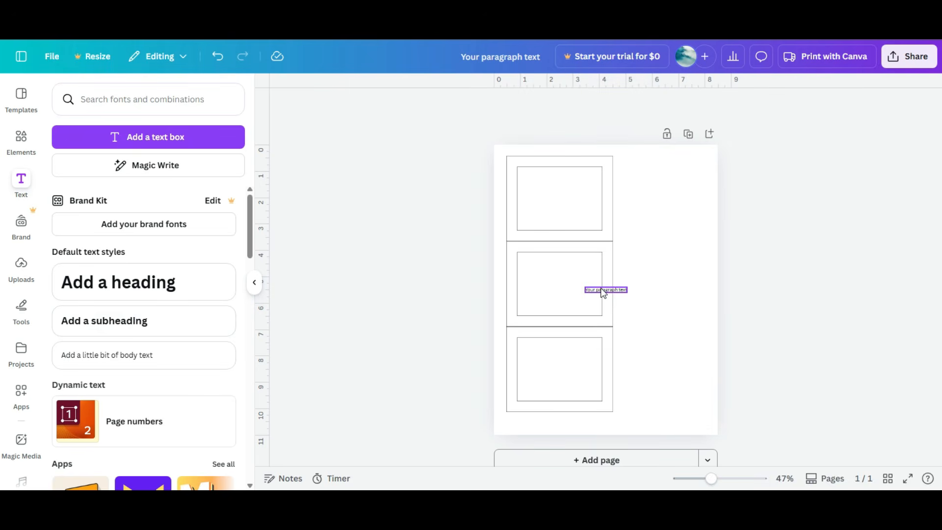
pyautogui.click(603, 291)
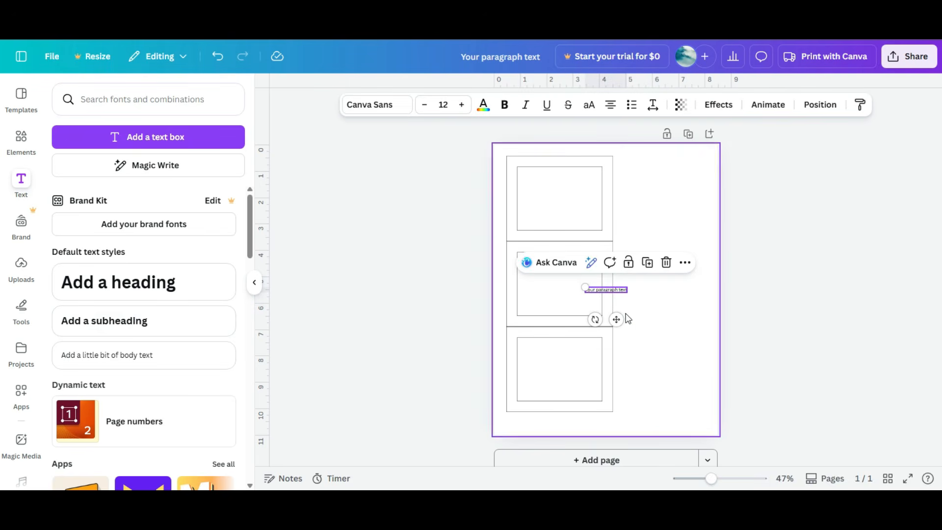
pyautogui.moveTo(616, 319); pyautogui.dragTo(558, 207)
# Step: Open the font list for the paragraph text and browse the available fonts
pyautogui.moveTo(711, 478); pyautogui.dragTo(735, 479)
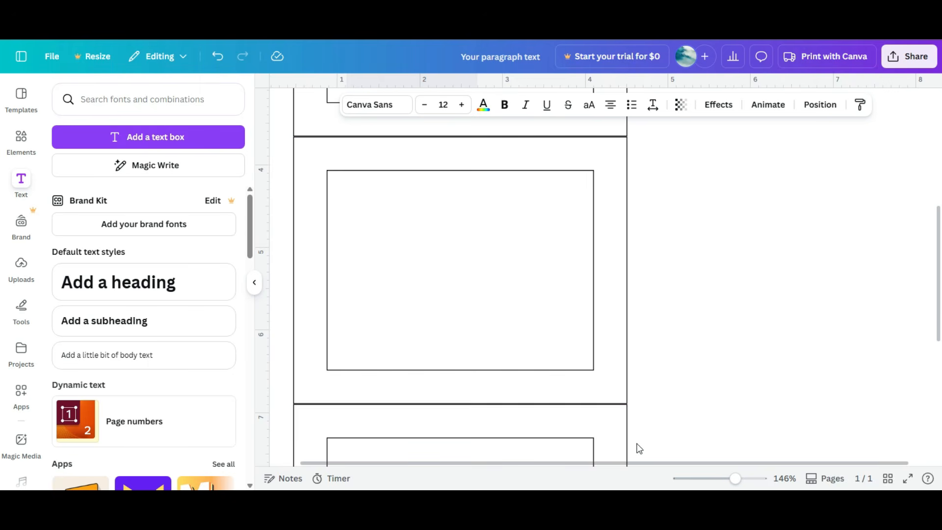
pyautogui.moveTo(617, 462); pyautogui.dragTo(538, 462)
pyautogui.moveTo(941, 280); pyautogui.dragTo(941, 187)
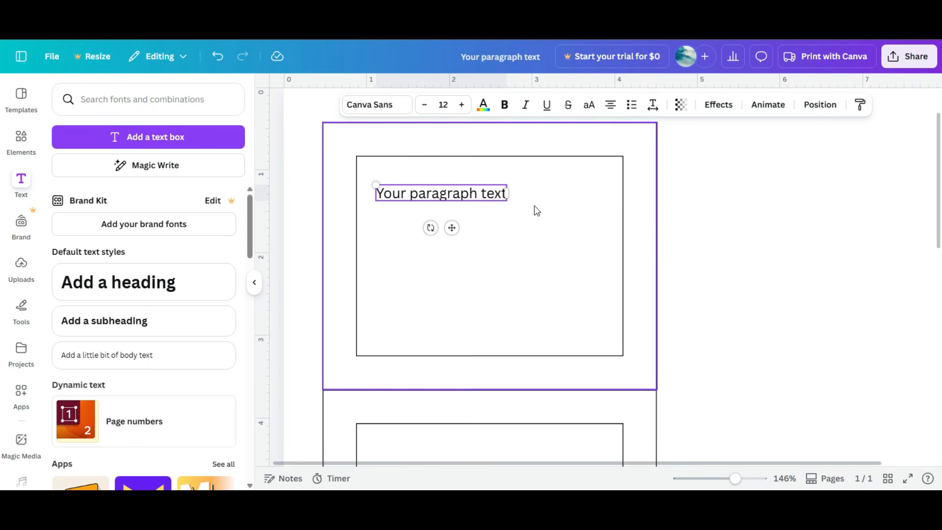
pyautogui.doubleClick(440, 196)
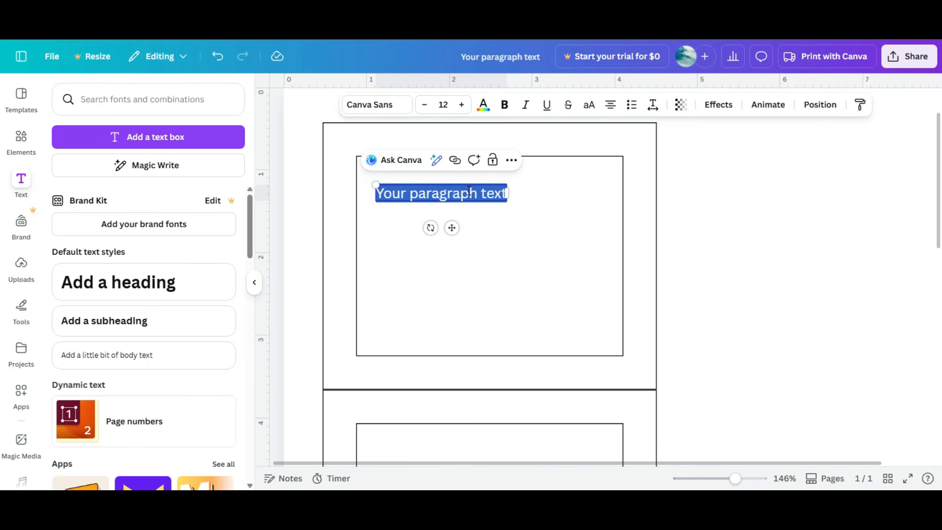
pyautogui.click(391, 106)
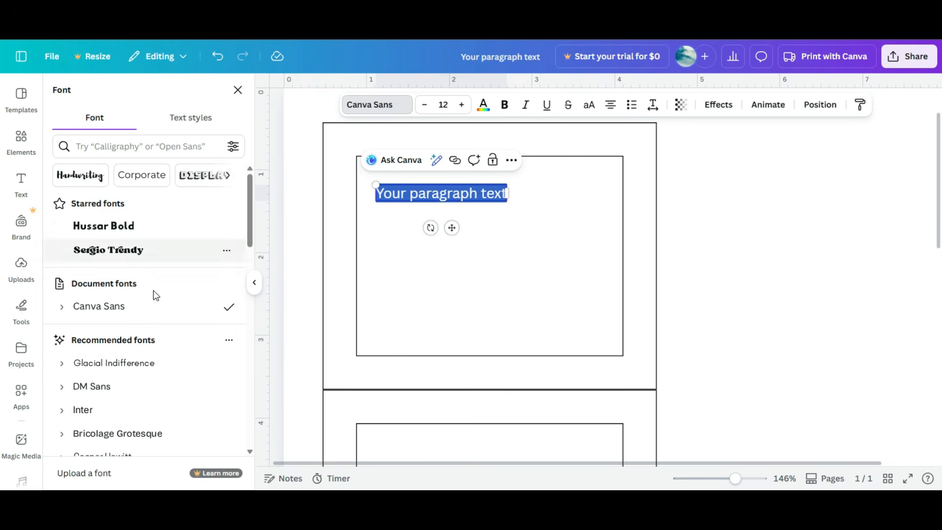
pyautogui.scroll(-2, 155, 295)
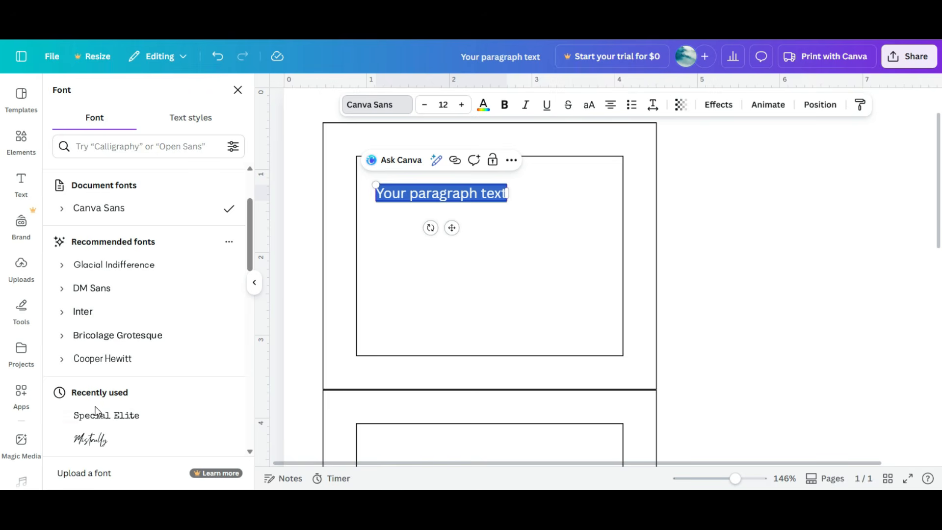
pyautogui.scroll(-4, 105, 409)
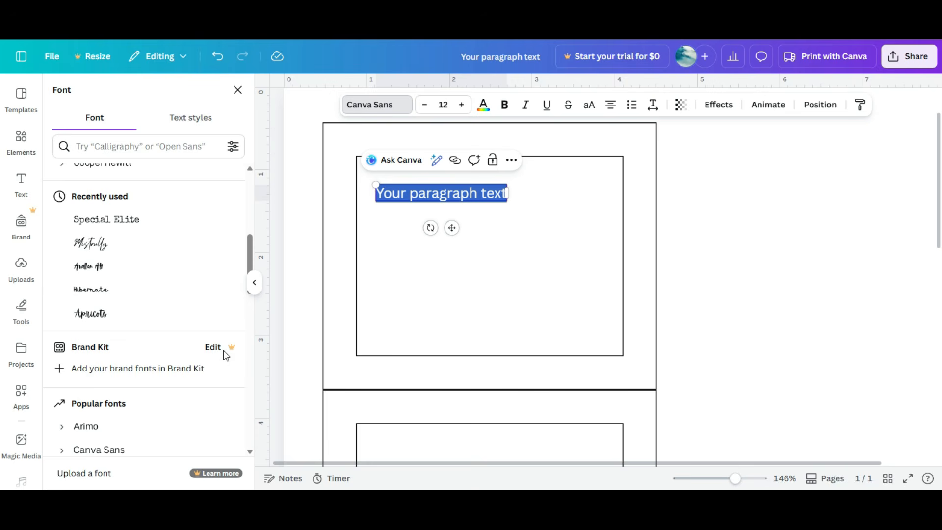
pyautogui.scroll(5, 222, 353)
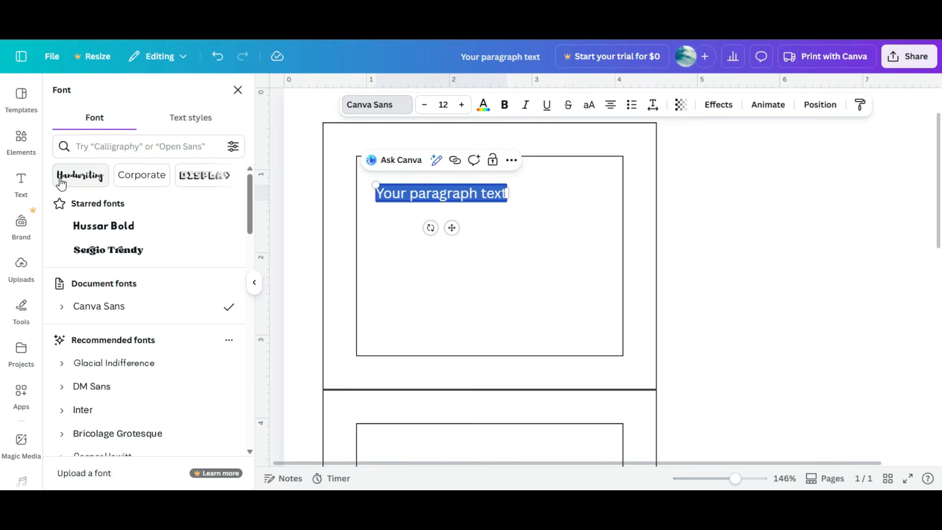
# Step: Filter fonts by the Handwriting category and apply Alex Brush to the paragraph text
pyautogui.click(231, 177)
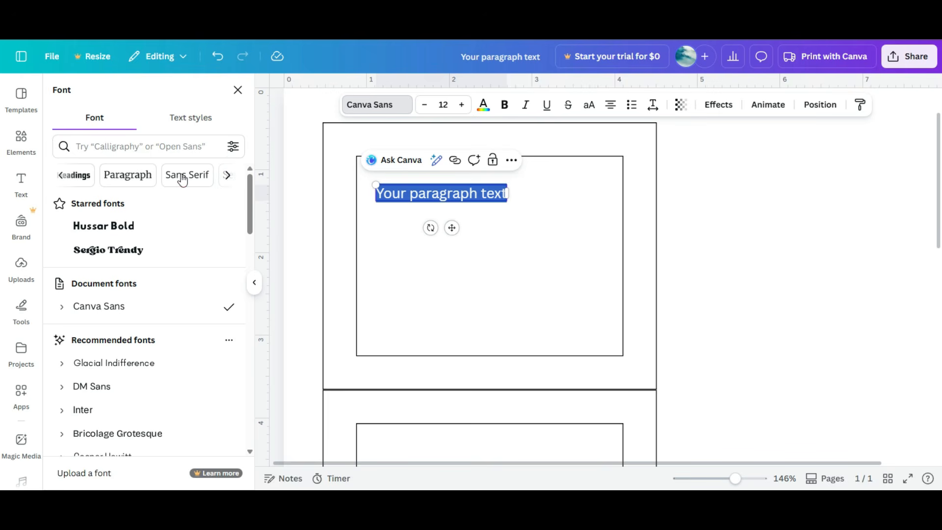
pyautogui.click(61, 175)
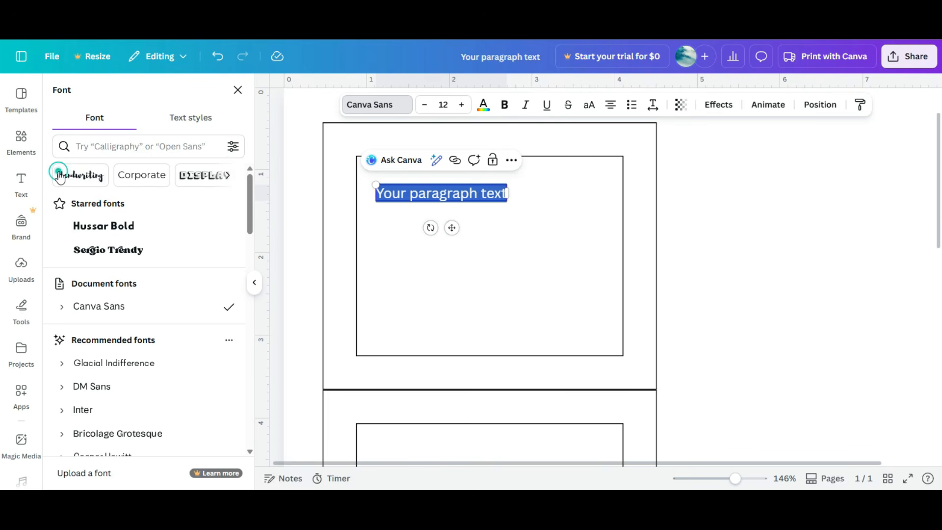
pyautogui.click(92, 180)
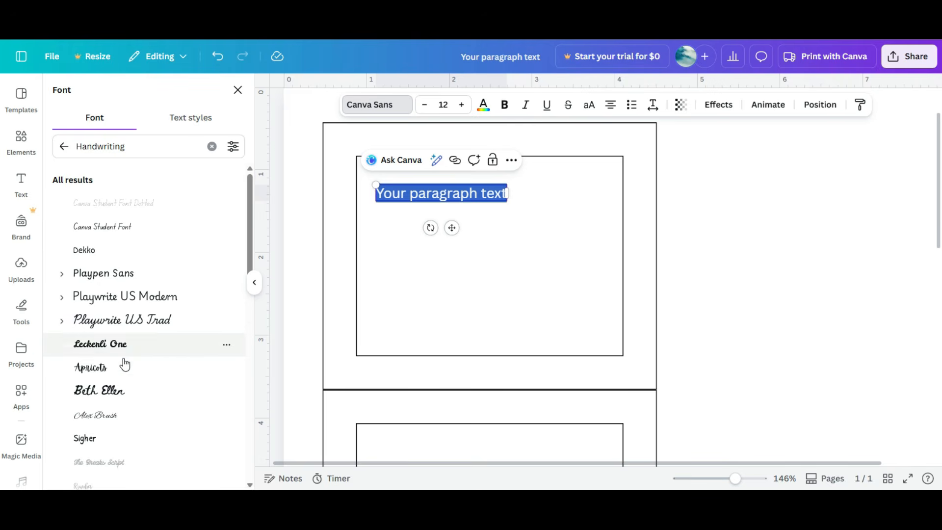
pyautogui.scroll(-2, 123, 365)
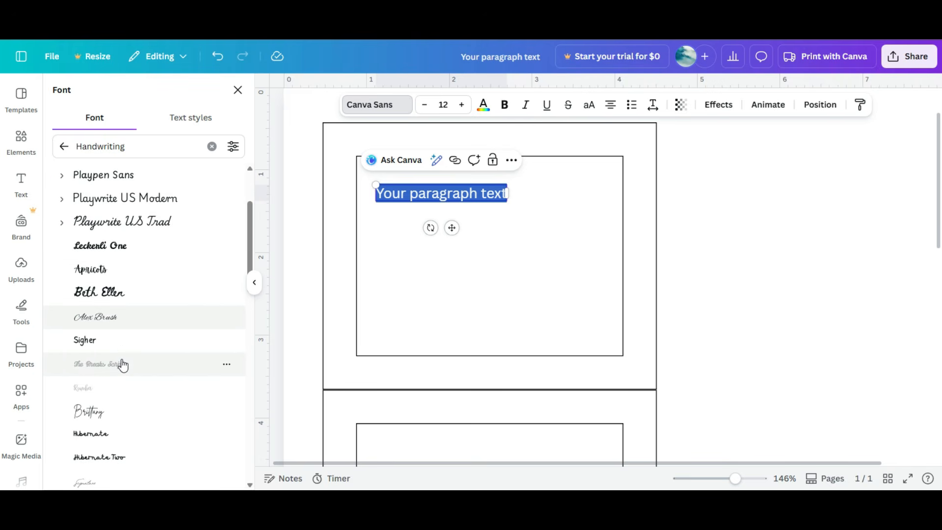
pyautogui.click(116, 339)
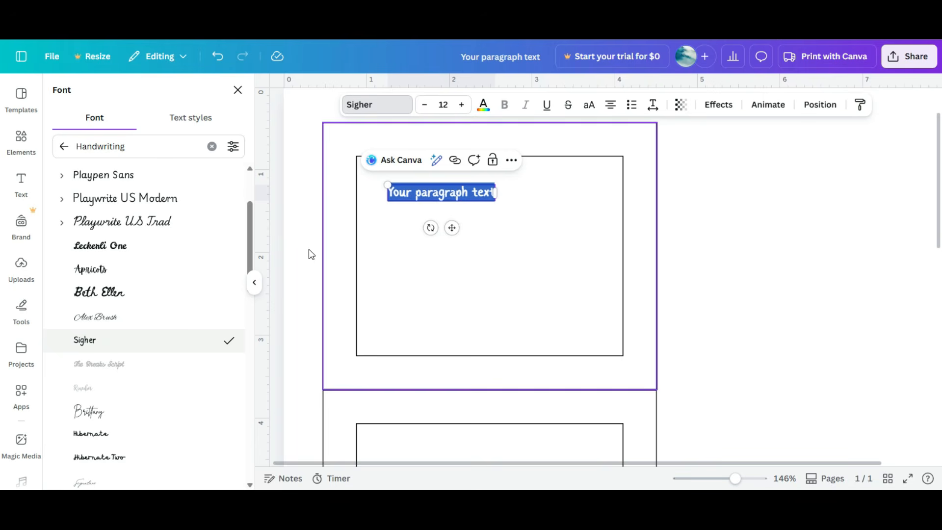
pyautogui.click(107, 319)
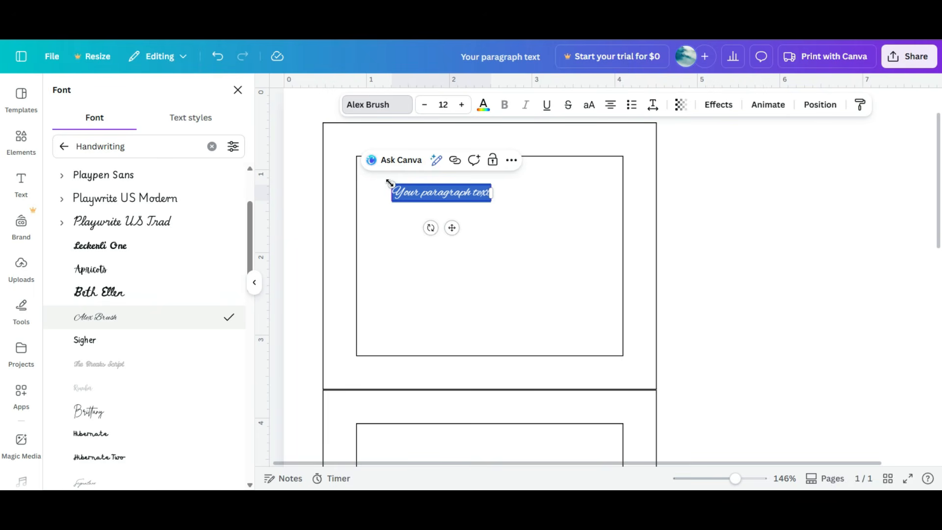
# Step: Move the paragraph text slightly left, set its font size to 16 and scale the box slightly smaller
pyautogui.moveTo(391, 184); pyautogui.dragTo(364, 182)
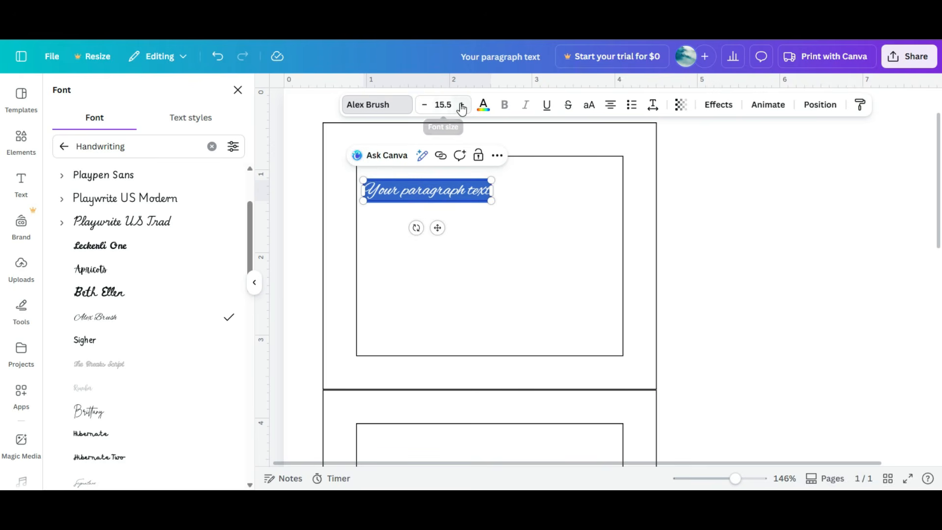
pyautogui.click(444, 104)
pyautogui.write('1')
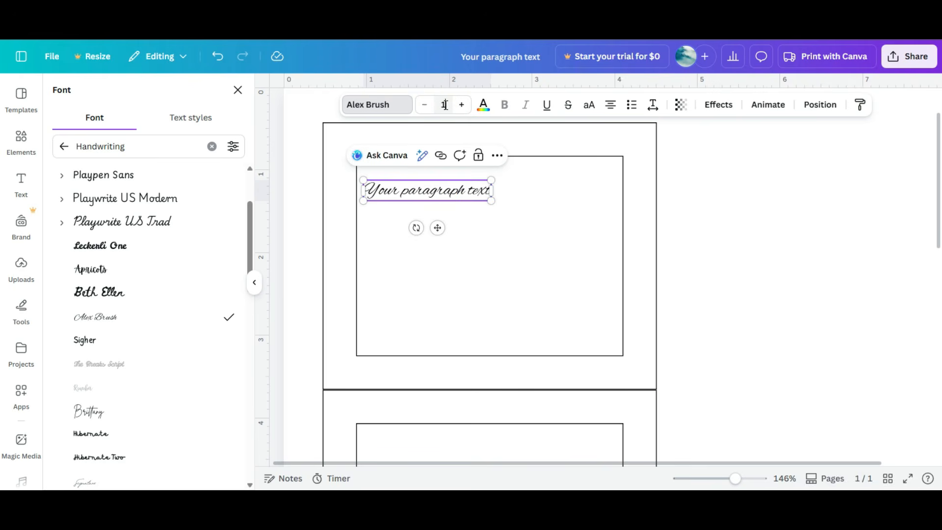
pyautogui.write('6')
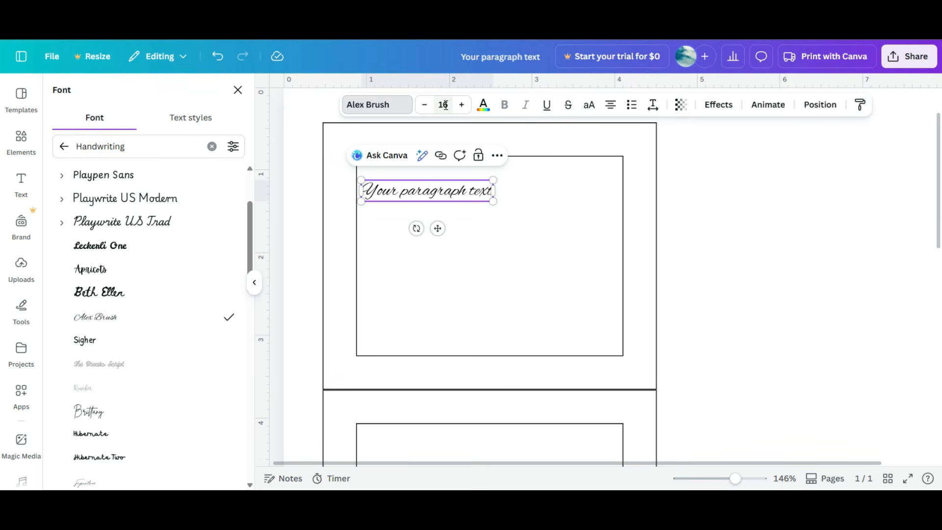
pyautogui.doubleClick(440, 100)
pyautogui.moveTo(495, 179)
pyautogui.mouseDown()
pyautogui.moveTo(519, 175)
pyautogui.moveTo(487, 180)
pyautogui.mouseUp()
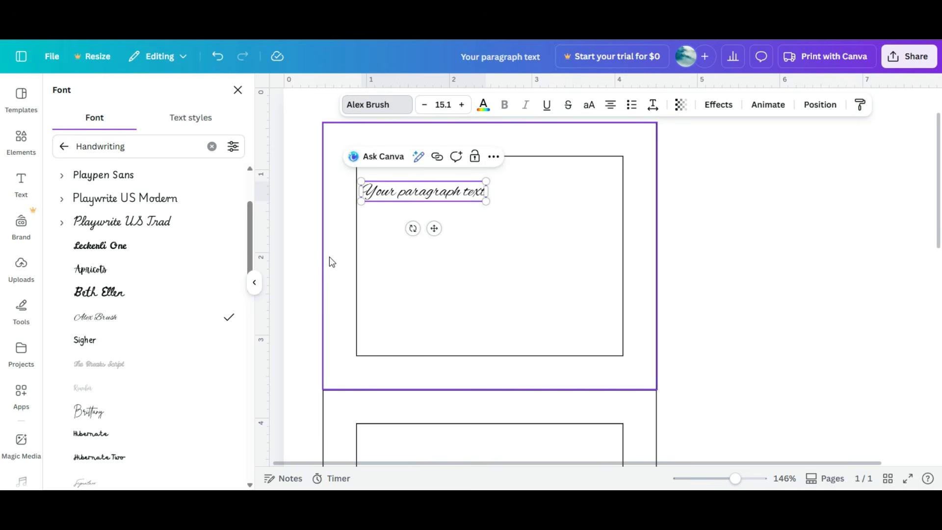
# Step: Search the fonts for retro, trying several, and apply Bright Retro to the paragraph text
pyautogui.click(130, 148)
pyautogui.click(212, 146)
pyautogui.click(121, 143)
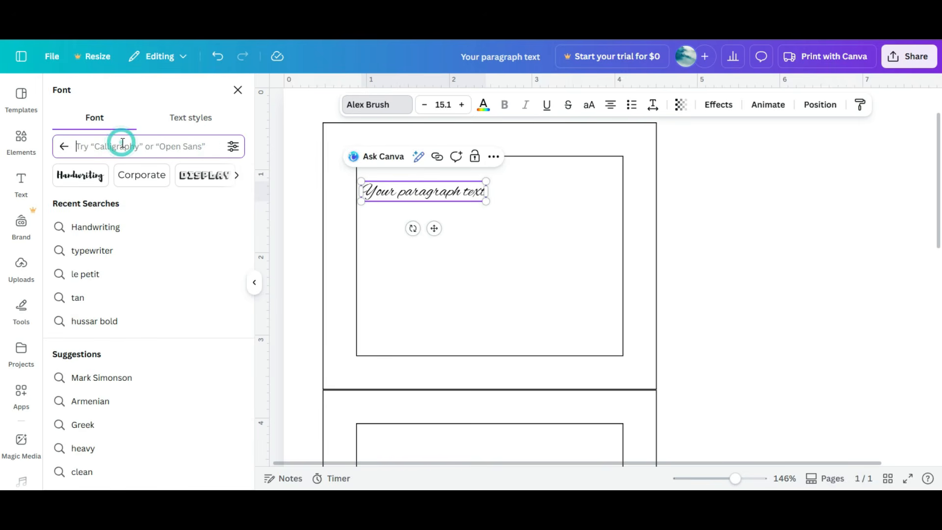
pyautogui.write('a')
pyautogui.press('BackSpace')
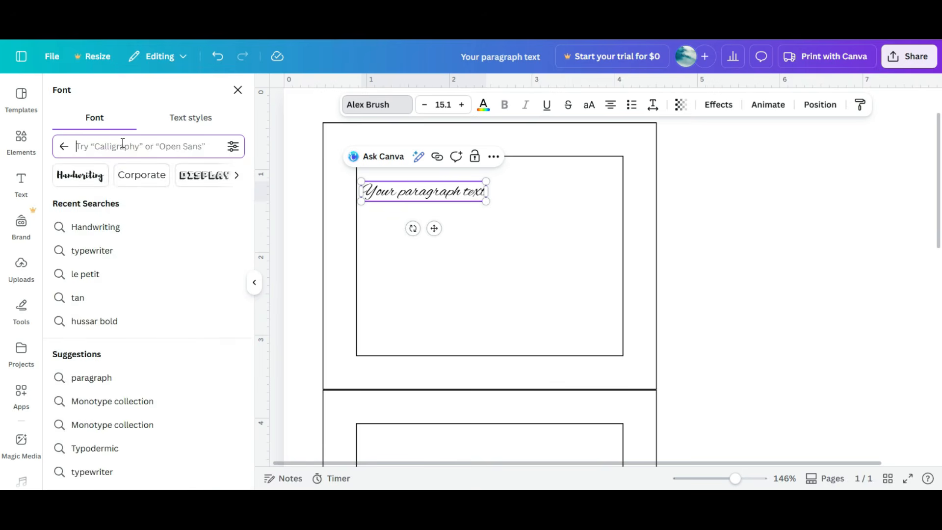
pyautogui.write('retro')
pyautogui.click(103, 259)
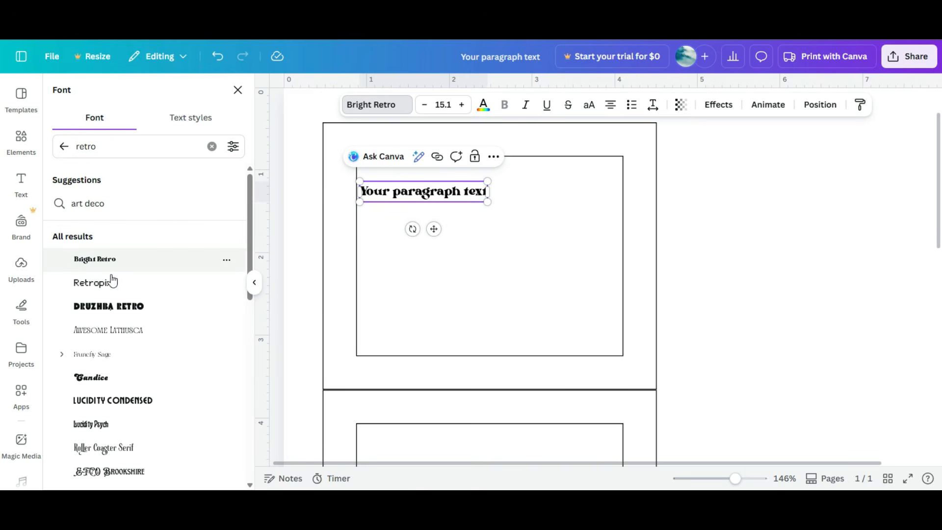
pyautogui.click(105, 305)
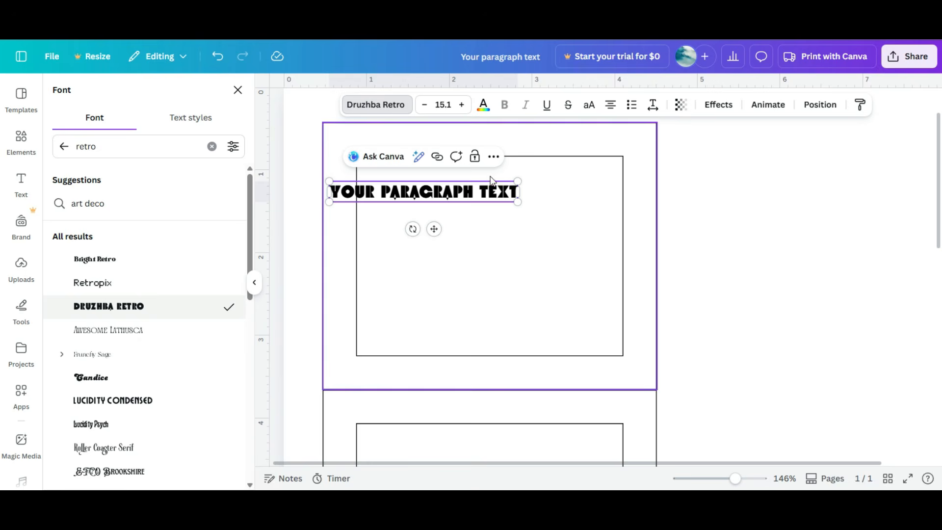
pyautogui.click(98, 399)
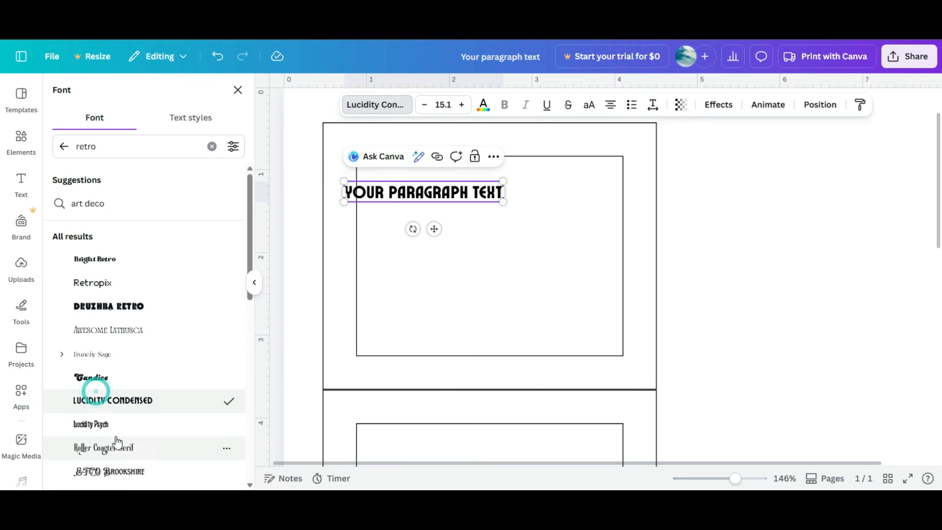
pyautogui.click(126, 427)
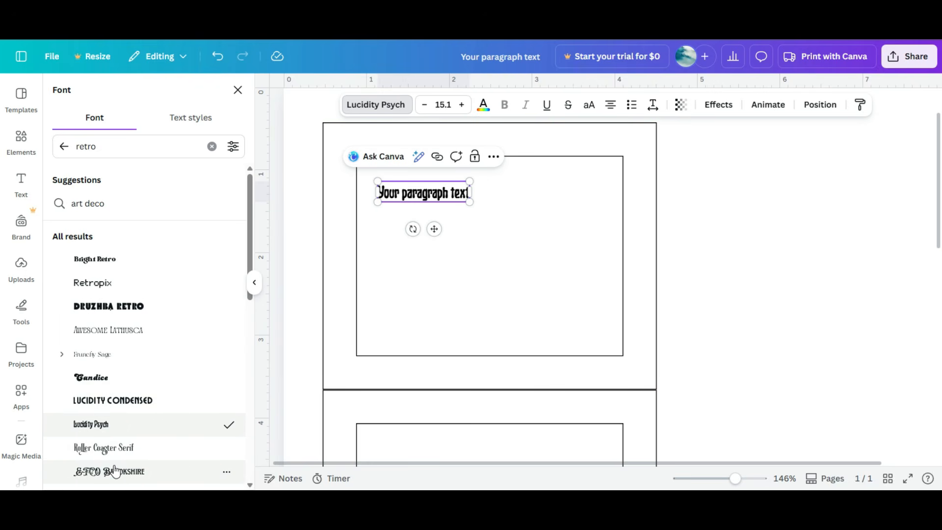
pyautogui.click(122, 471)
pyautogui.click(106, 255)
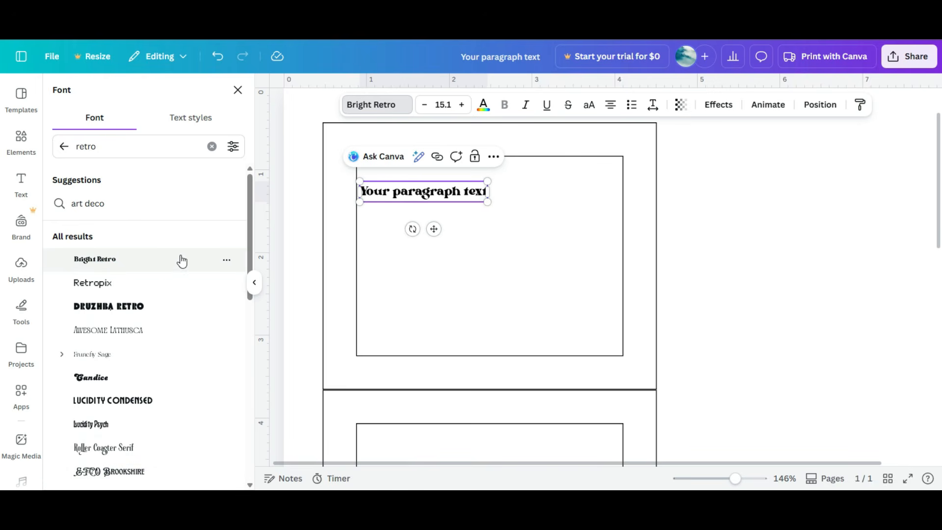
# Step: Search the fonts for sci fi and apply Architype Vierkant to the paragraph text
pyautogui.click(116, 151)
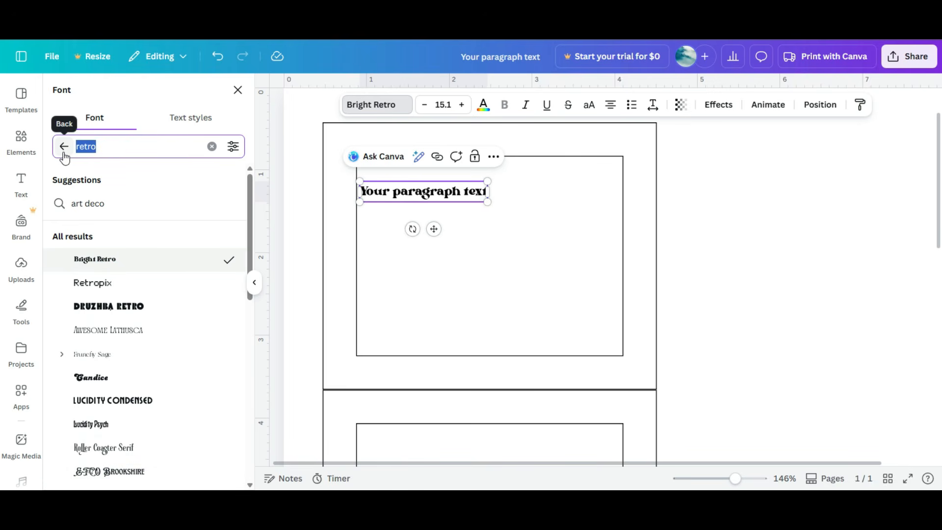
pyautogui.write('scifi')
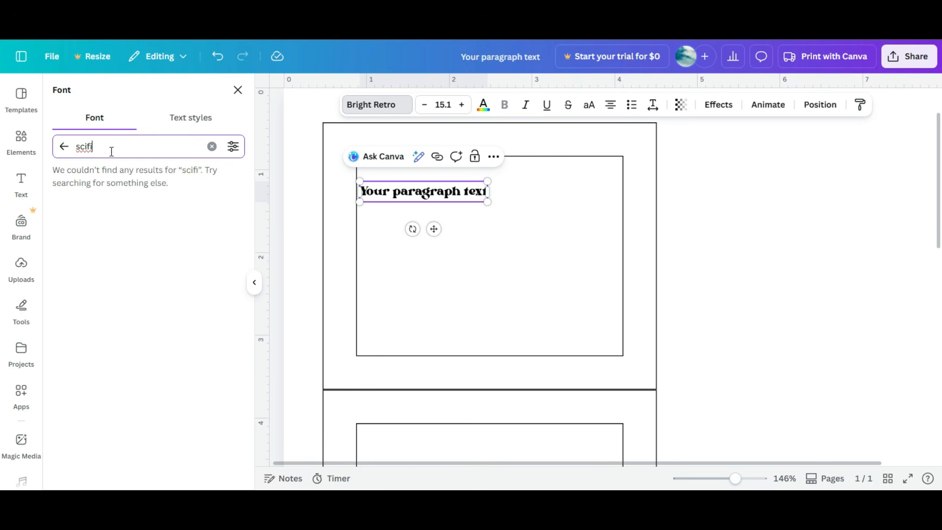
pyautogui.click(85, 147)
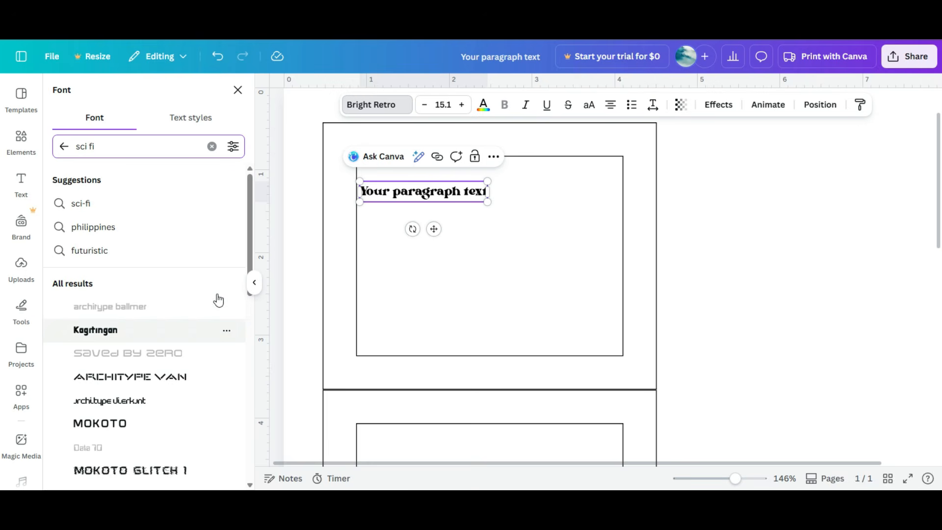
pyautogui.click(165, 381)
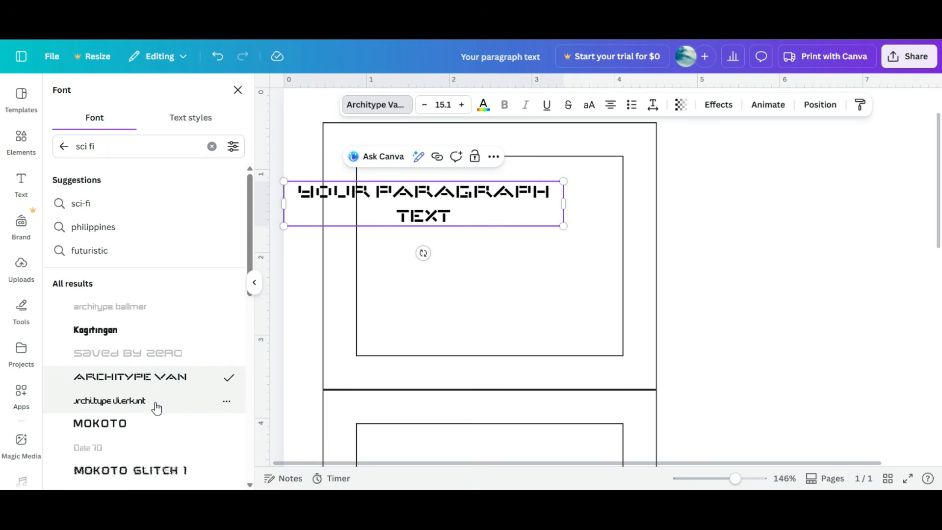
pyautogui.click(156, 408)
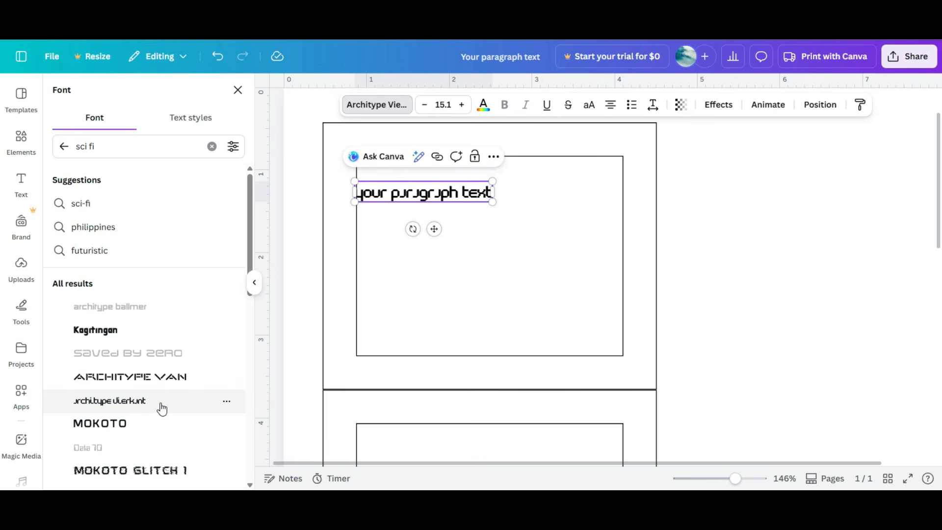
pyautogui.click(164, 401)
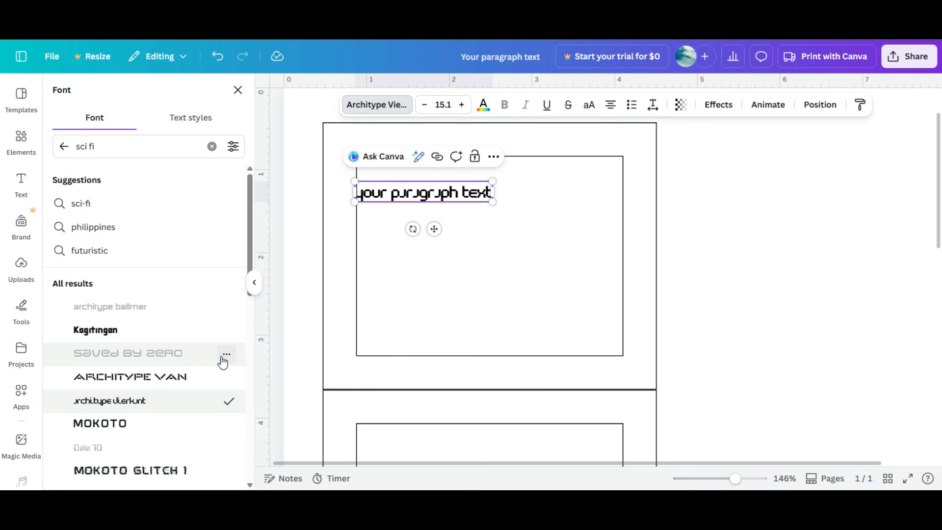
# Step: Try the premium Saved By Zero font, dismiss the upgrade offer and keep browsing the sci fi fonts
pyautogui.click(174, 361)
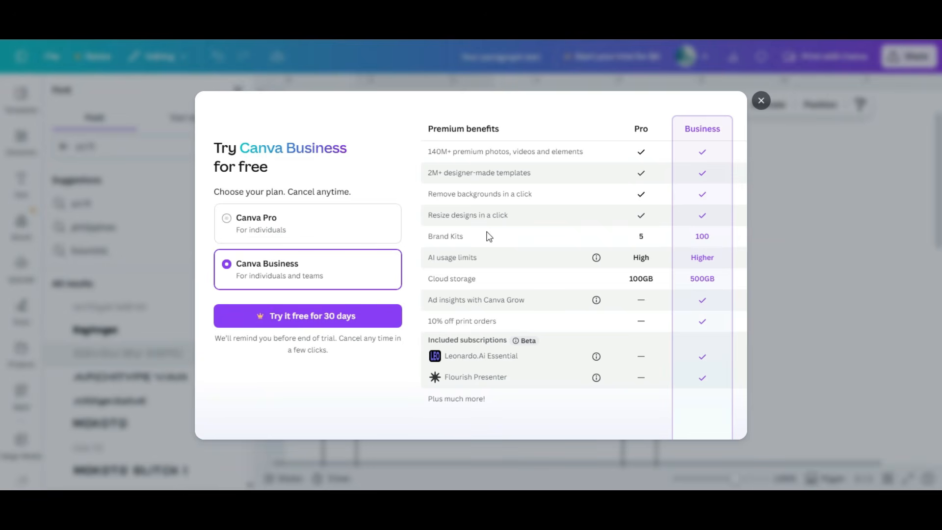
pyautogui.click(760, 102)
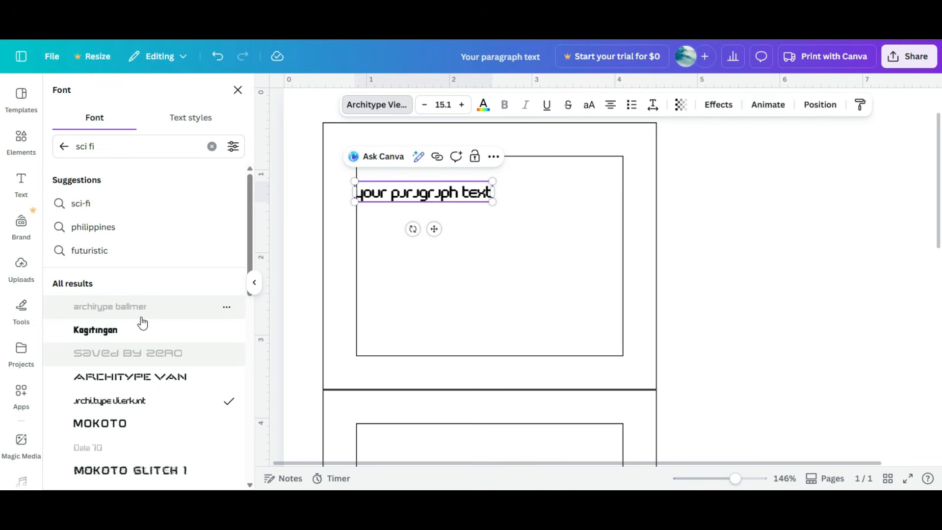
pyautogui.scroll(-8, 133, 359)
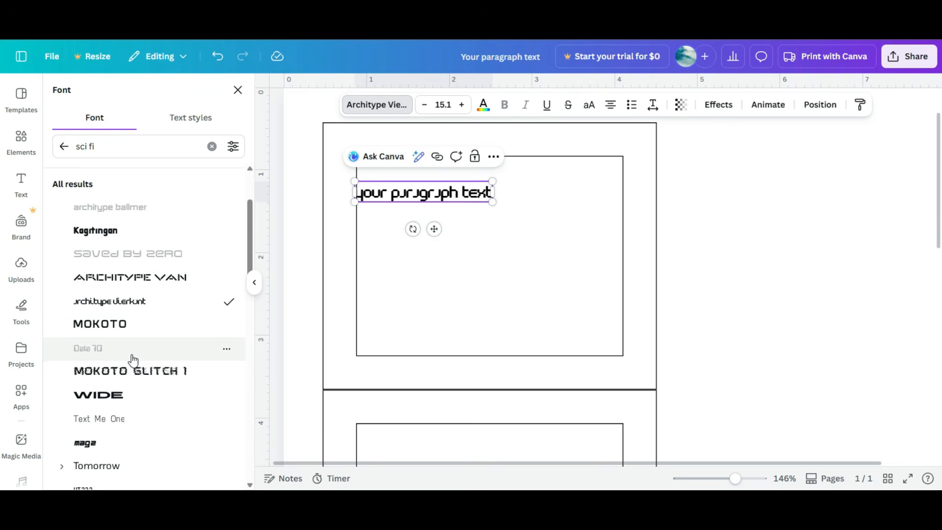
# Step: Browse the font search results and apply DM Serif Display to the paragraph text
pyautogui.scroll(-5, 133, 360)
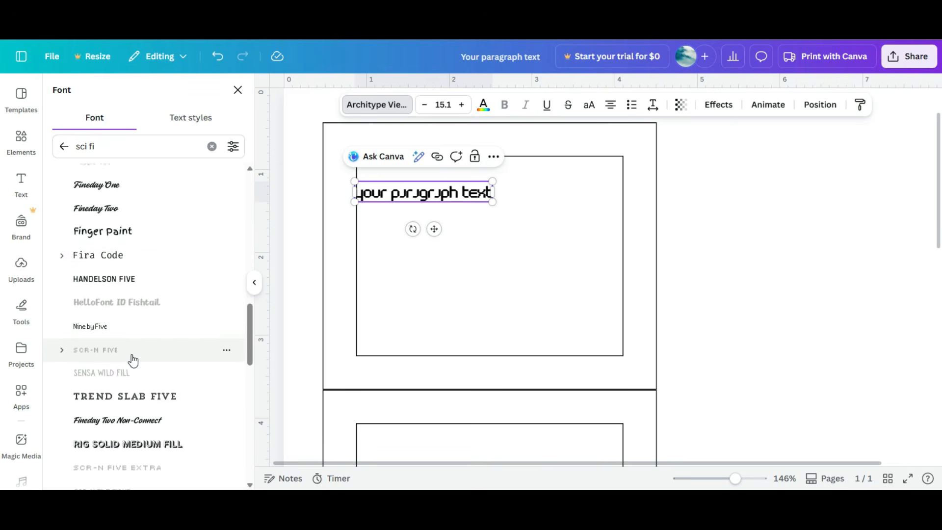
pyautogui.scroll(13, 133, 360)
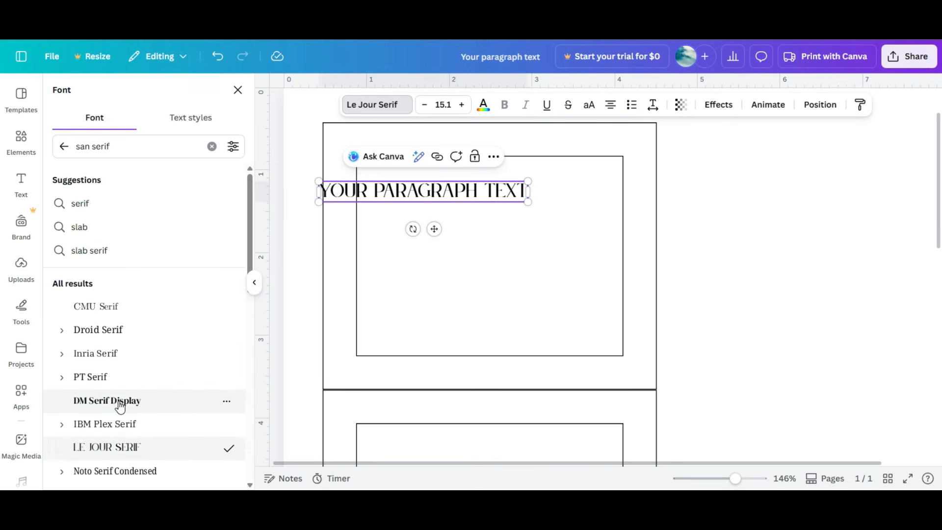
pyautogui.click(120, 406)
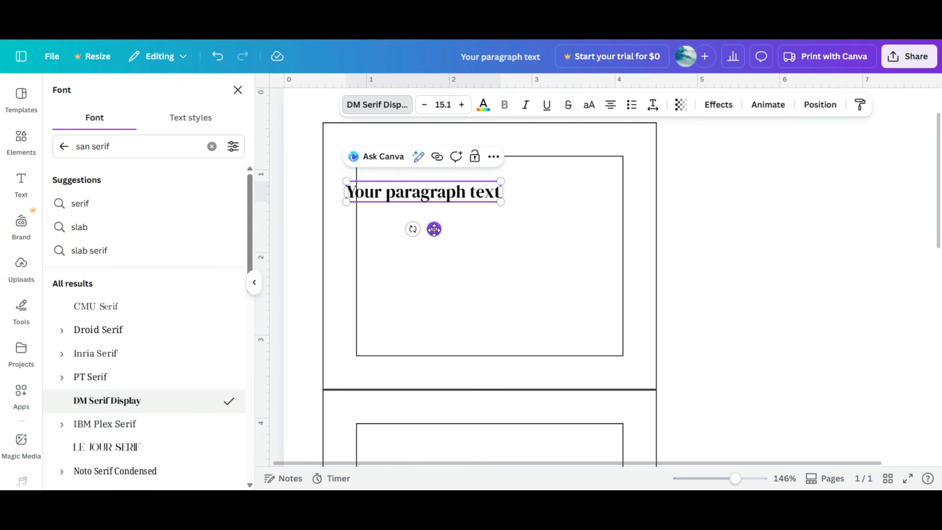
# Step: Move the text box up slightly and replace its text with "Made For:"
pyautogui.moveTo(434, 229); pyautogui.dragTo(451, 214)
pyautogui.tripleClick(440, 181)
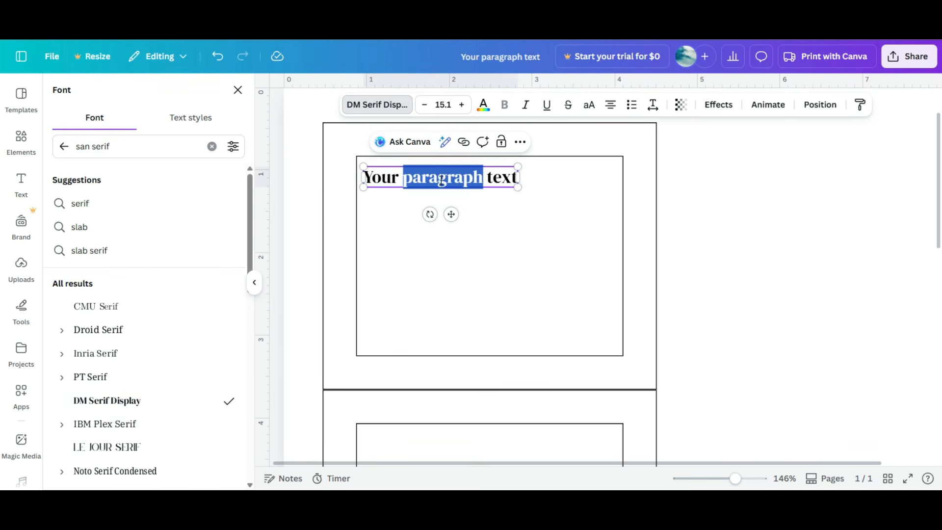
pyautogui.write('Made')
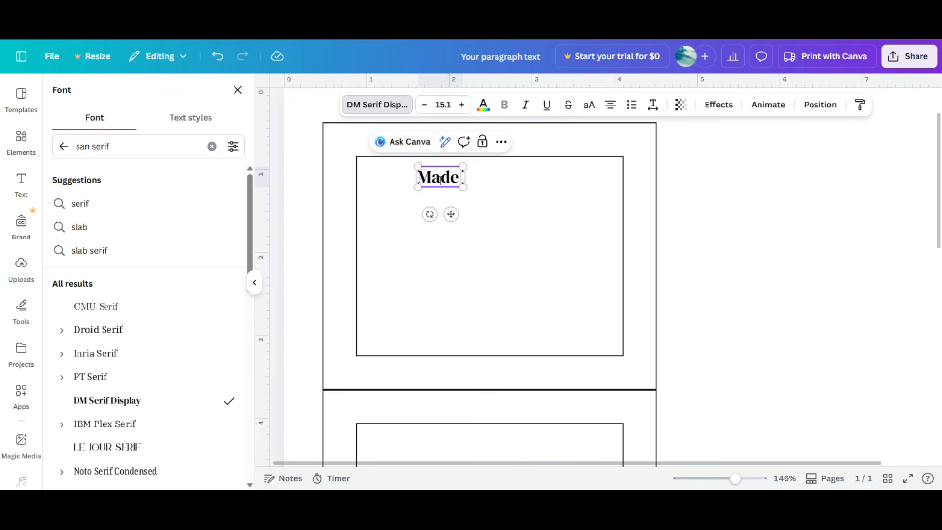
pyautogui.write(' For:')
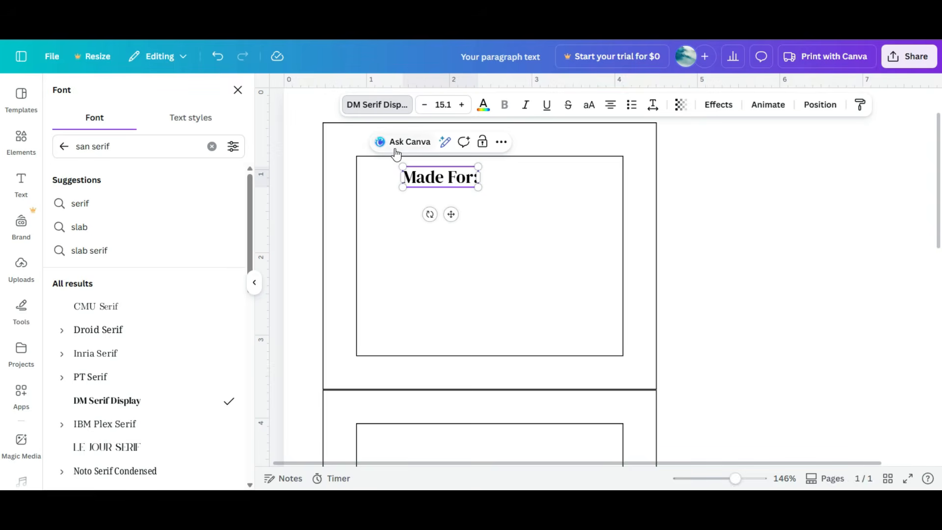
# Step: Duplicate the "Made For:" label and change the copy's text to "Made By:"
pyautogui.click(505, 208)
pyautogui.click(463, 181)
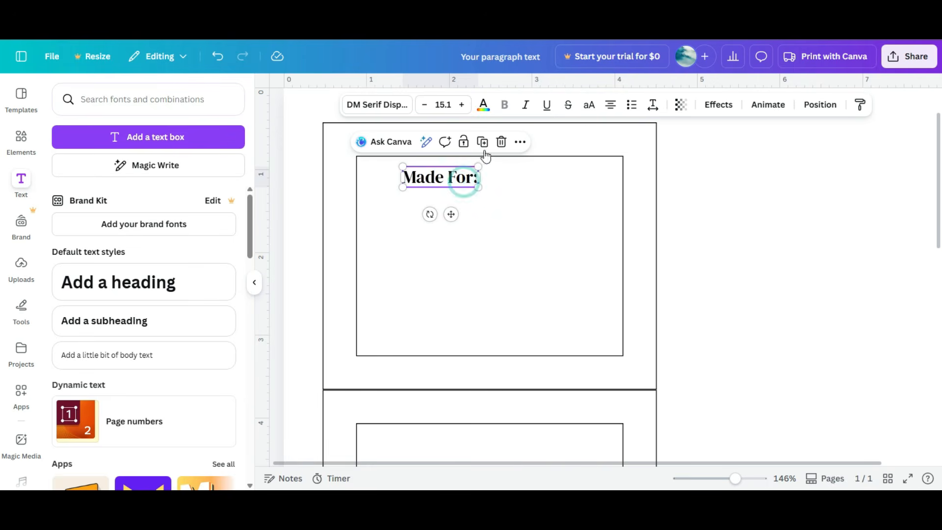
pyautogui.click(484, 144)
pyautogui.click(473, 192)
pyautogui.doubleClick(478, 191)
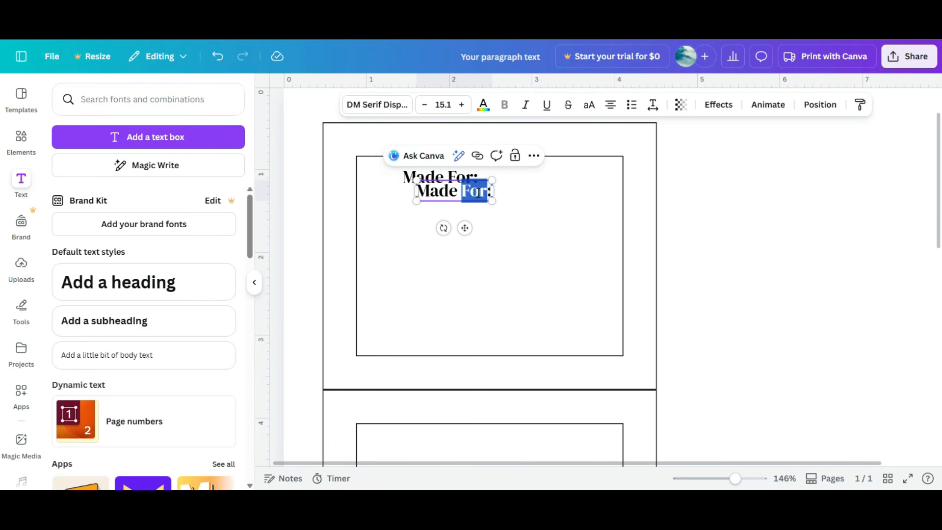
pyautogui.write('By')
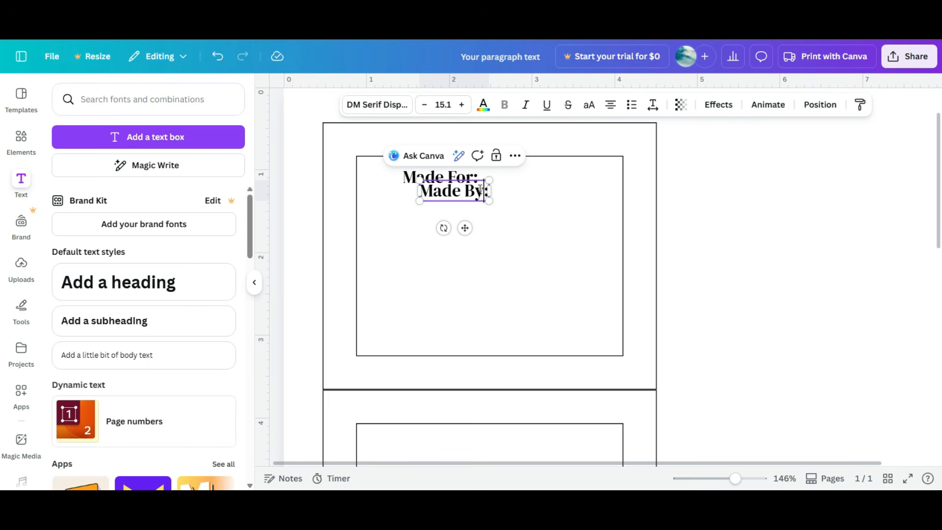
# Step: Duplicate the "Made By:" label and change the copy's text to "Location:"
pyautogui.click(488, 219)
pyautogui.click(460, 193)
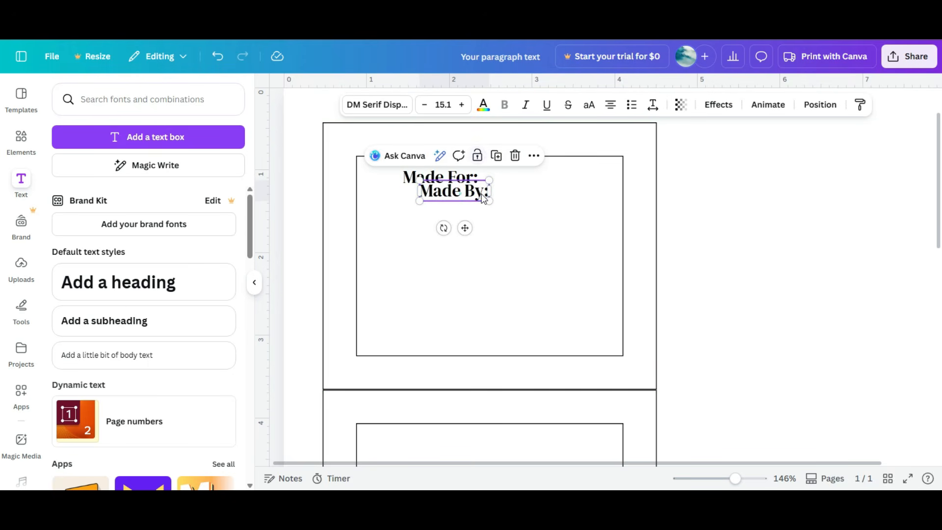
pyautogui.click(493, 161)
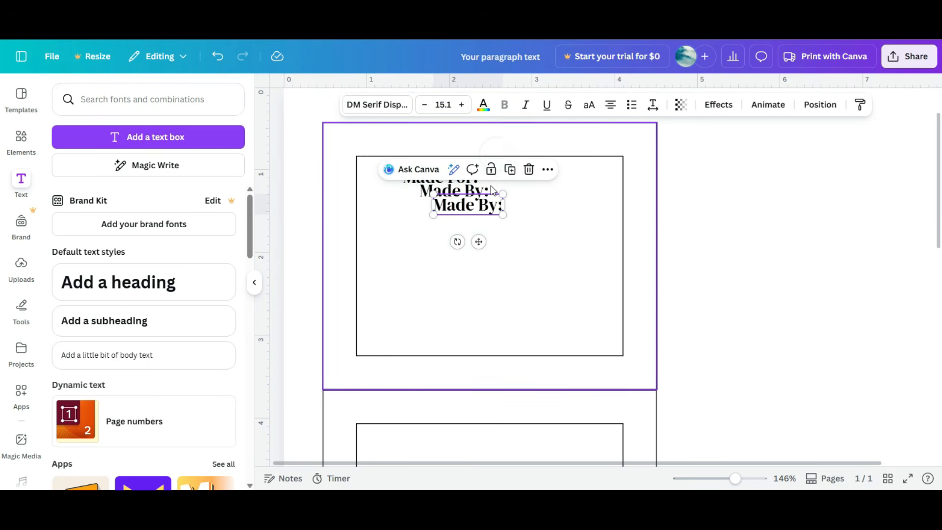
pyautogui.press('t')
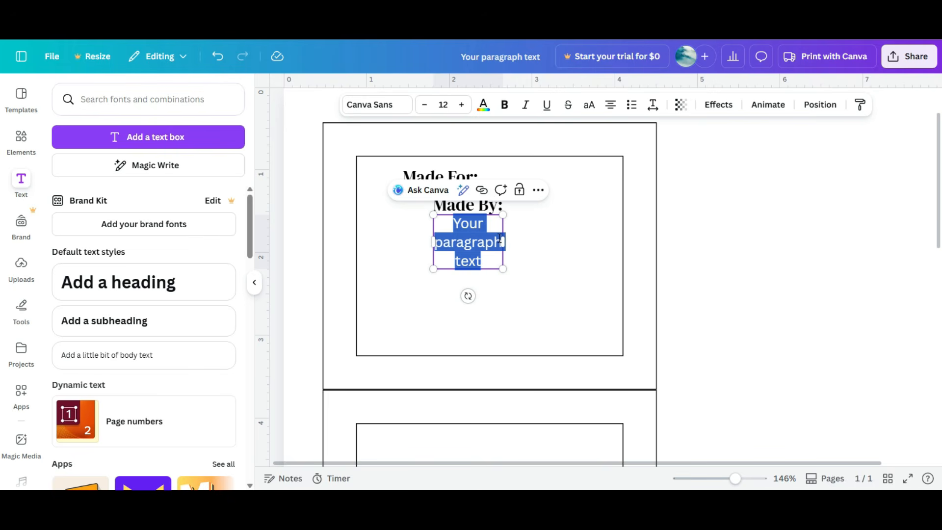
pyautogui.hotkey('ctrl', 'z')
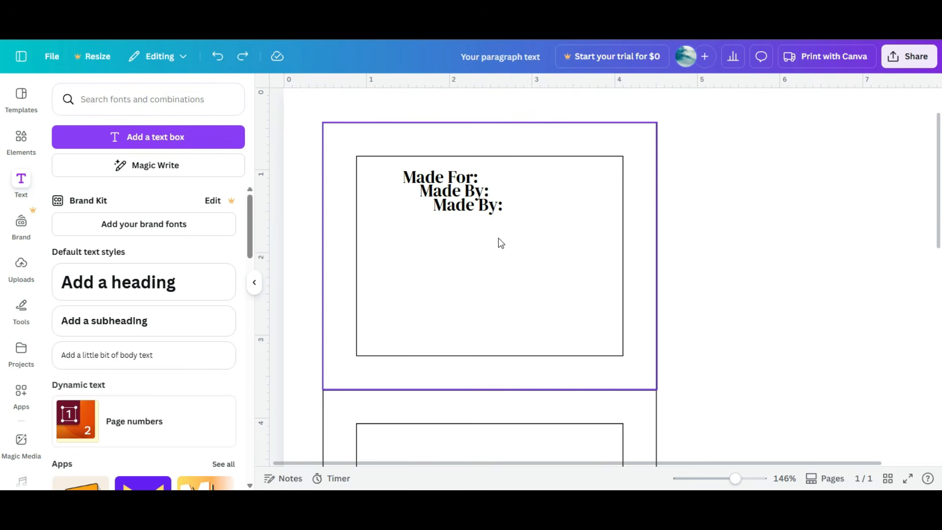
pyautogui.click(473, 210)
pyautogui.doubleClick(475, 210)
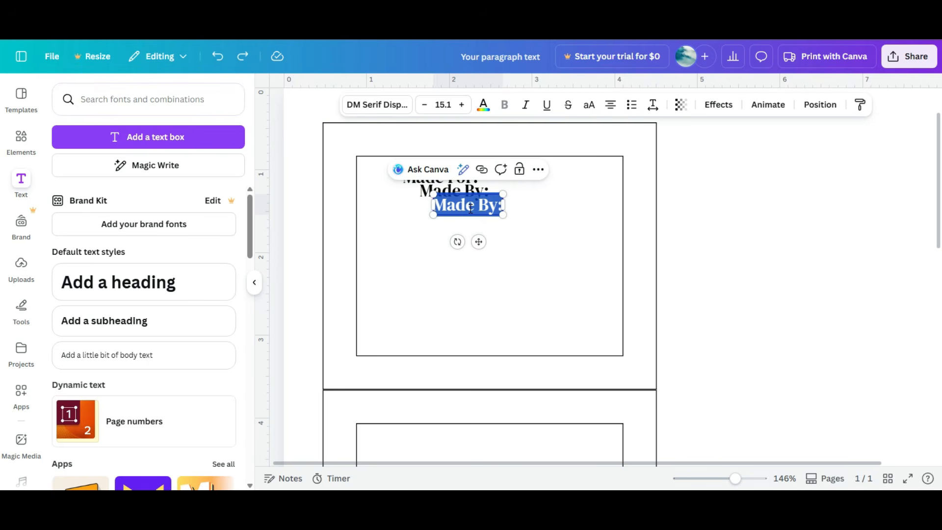
pyautogui.write('Location:')
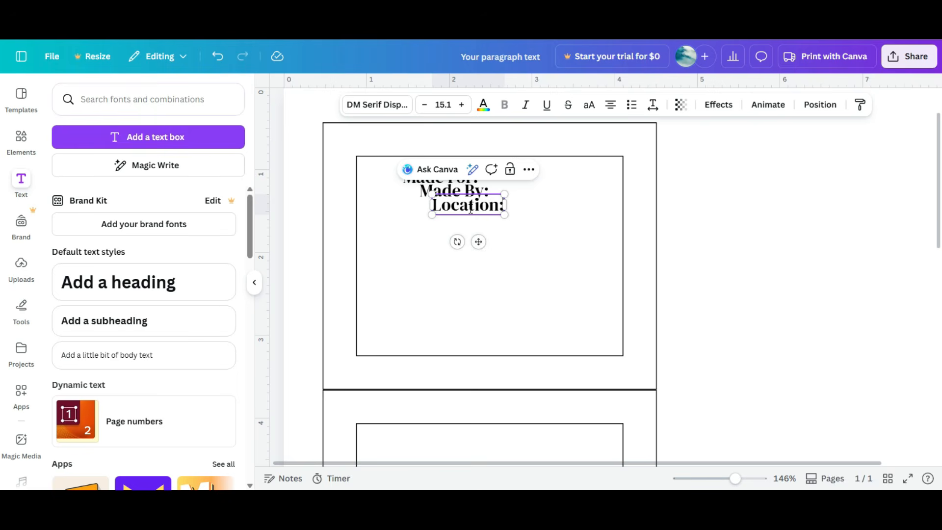
pyautogui.press('Return')
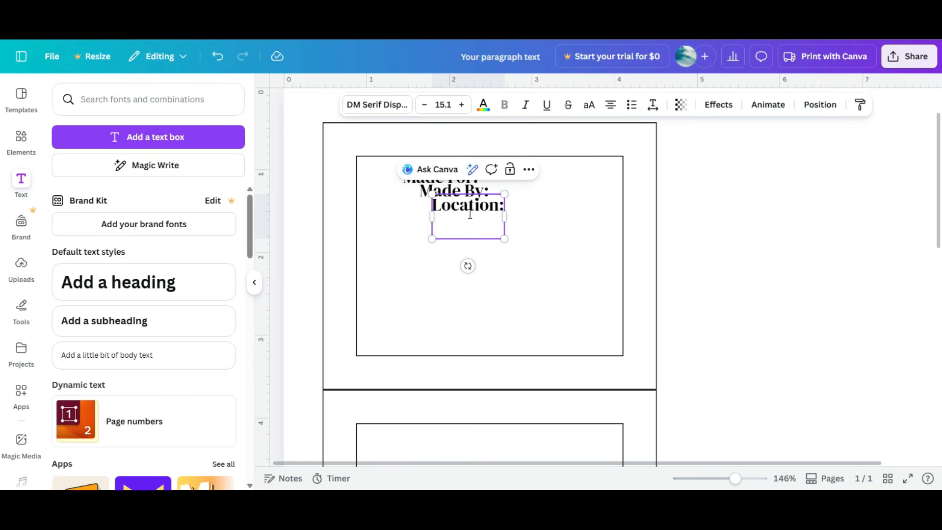
pyautogui.press('BackSpace')
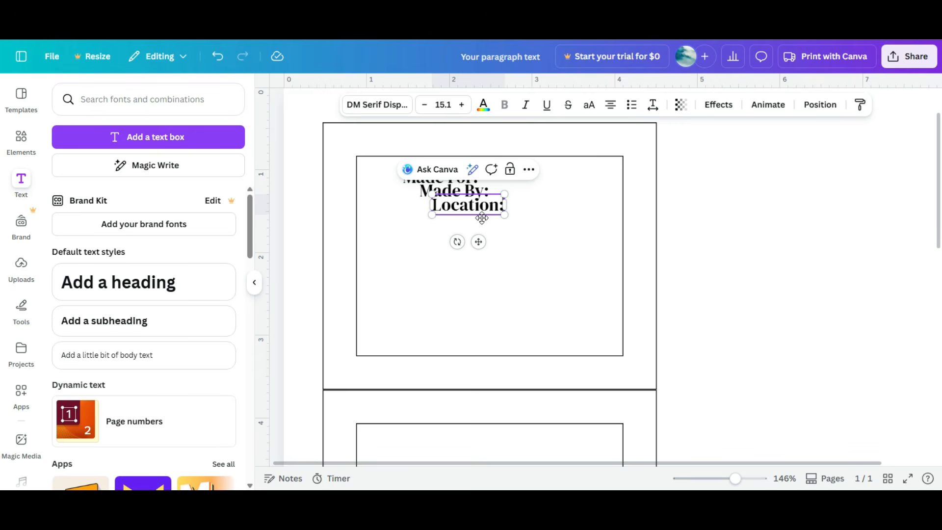
# Step: Duplicate the "Location:" label and change the copy's text to "Date:"
pyautogui.click(492, 217)
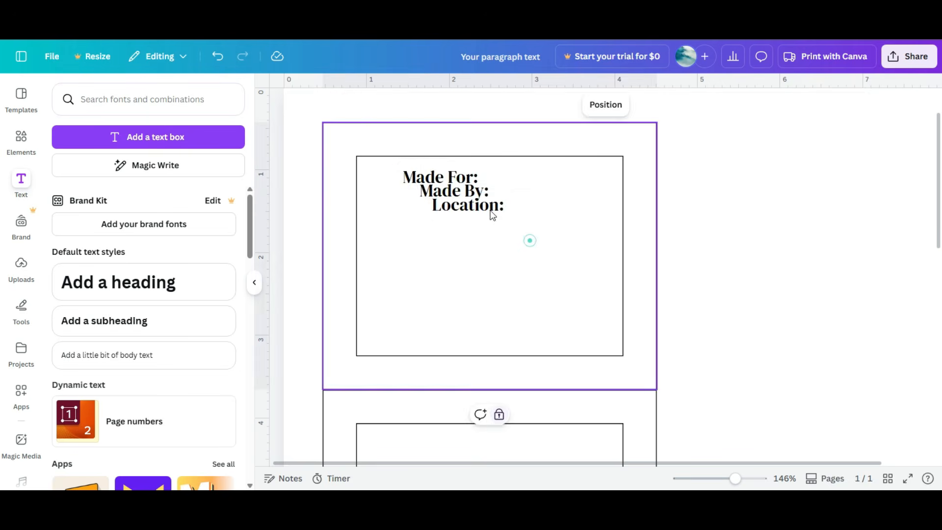
pyautogui.click(475, 204)
pyautogui.click(509, 172)
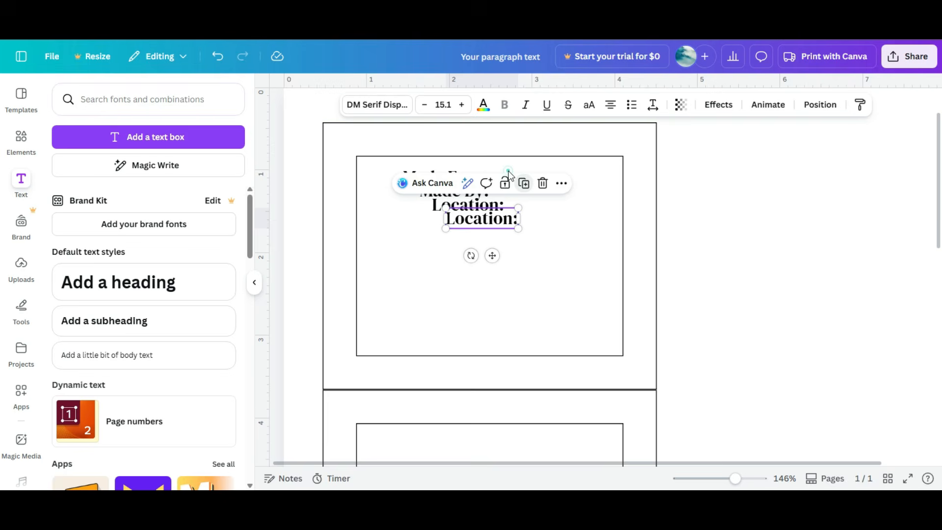
pyautogui.doubleClick(498, 220)
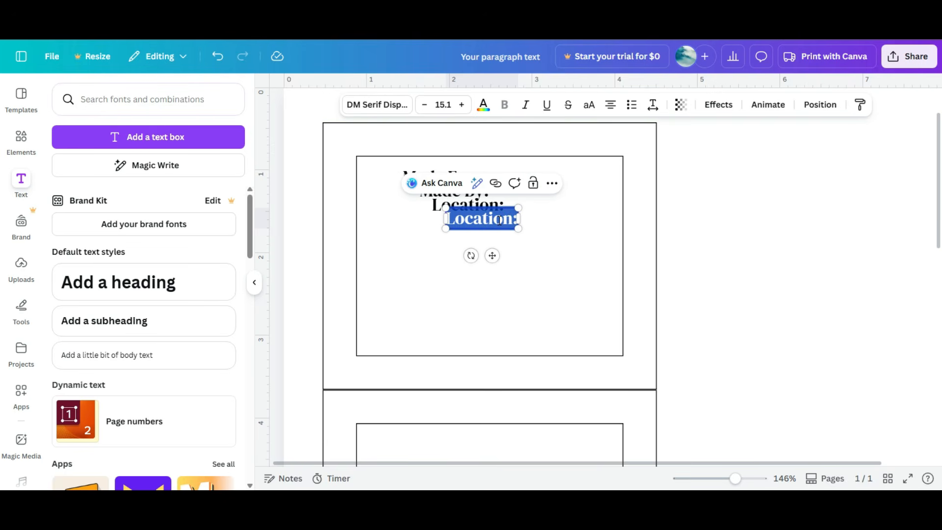
pyautogui.write('Date')
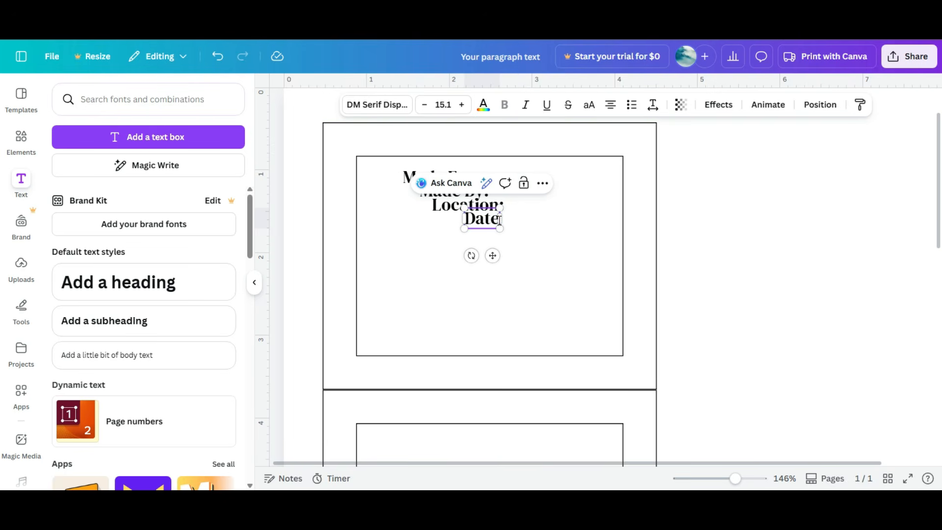
pyautogui.write(':')
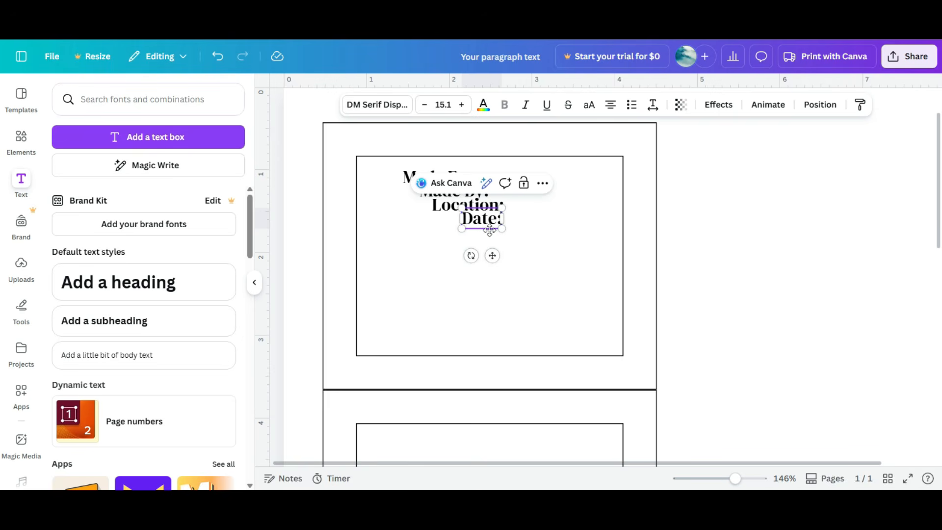
# Step: Move the four labels to the left edge of the inner rectangle, stacked one below another
pyautogui.click(394, 200)
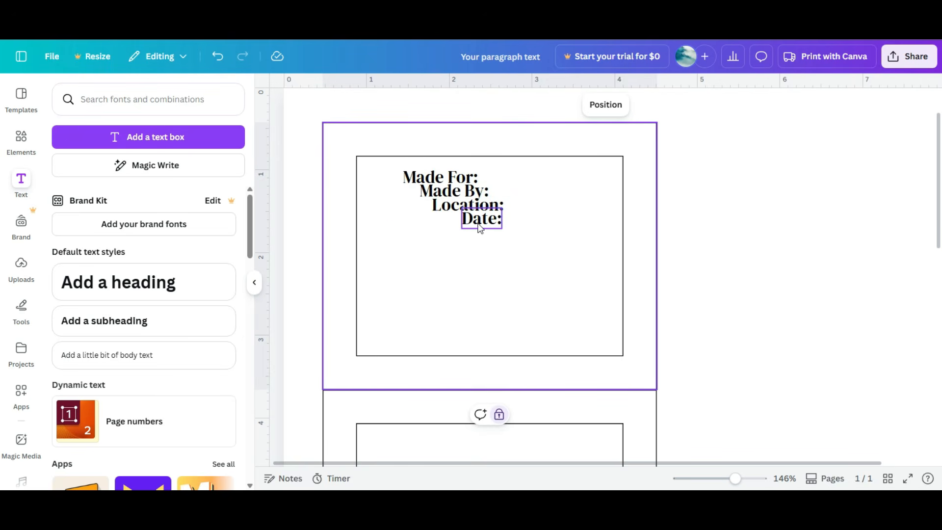
pyautogui.moveTo(432, 177); pyautogui.dragTo(394, 167)
pyautogui.moveTo(454, 192); pyautogui.dragTo(396, 199)
pyautogui.moveTo(468, 206); pyautogui.dragTo(400, 227)
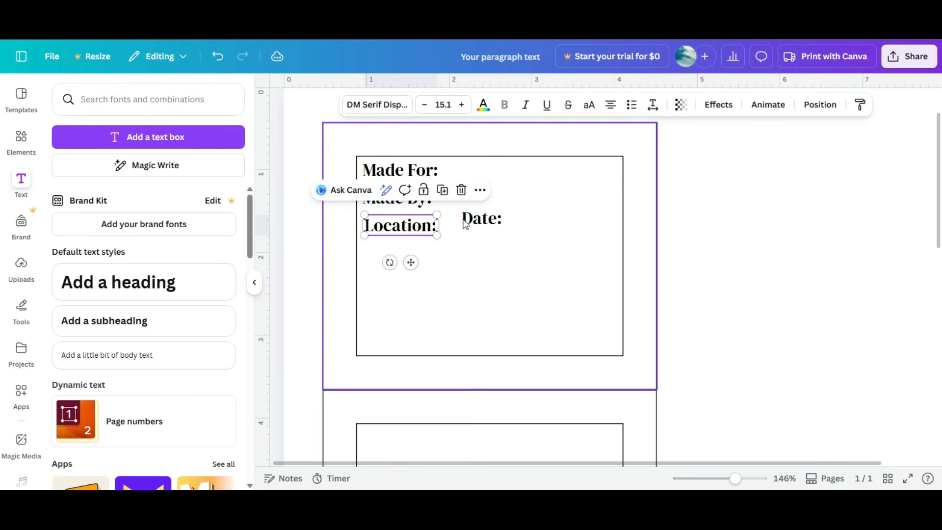
pyautogui.moveTo(468, 218); pyautogui.dragTo(360, 260)
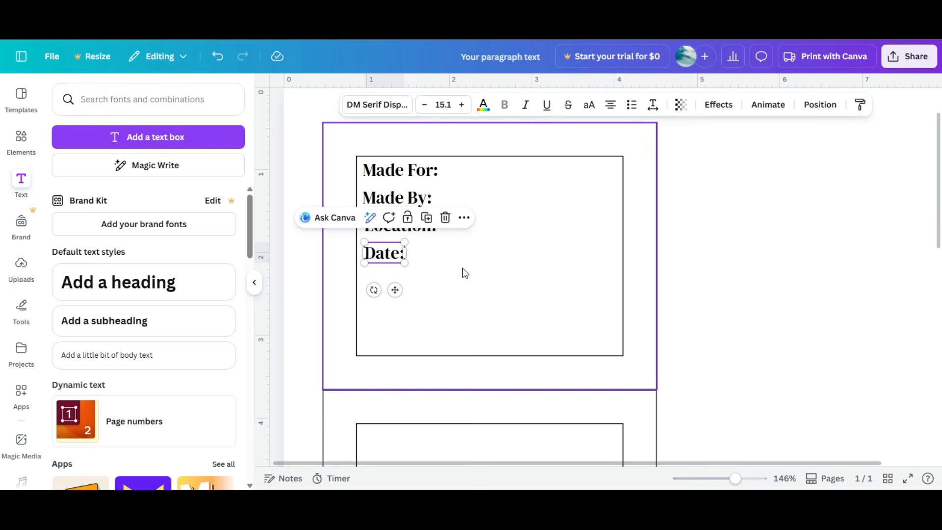
# Step: Select all four labels, move Date near the rectangle's bottom, space them evenly vertically and align them left
pyautogui.moveTo(473, 278); pyautogui.dragTo(367, 161)
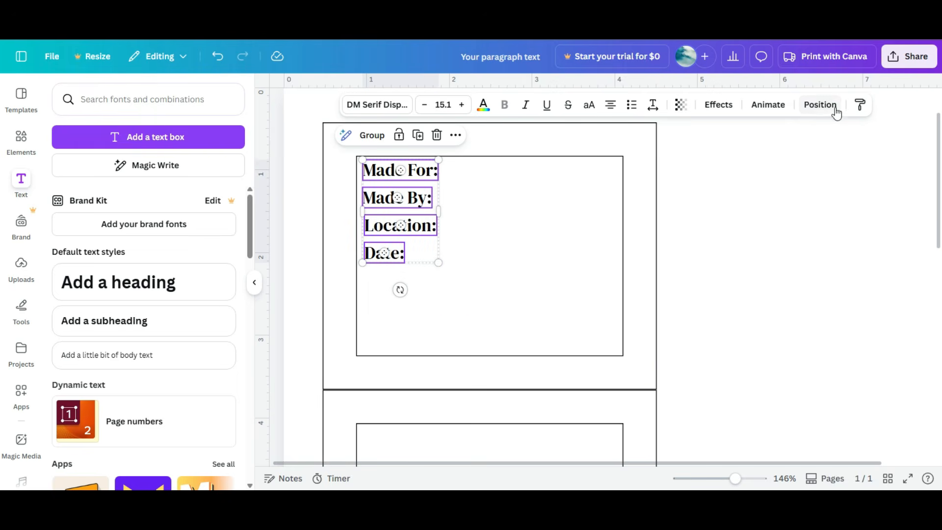
pyautogui.click(834, 106)
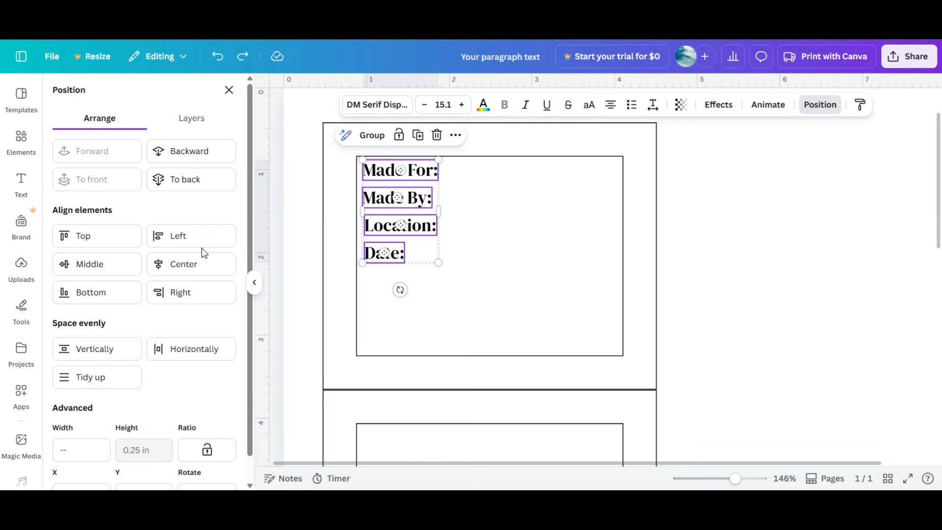
pyautogui.click(157, 238)
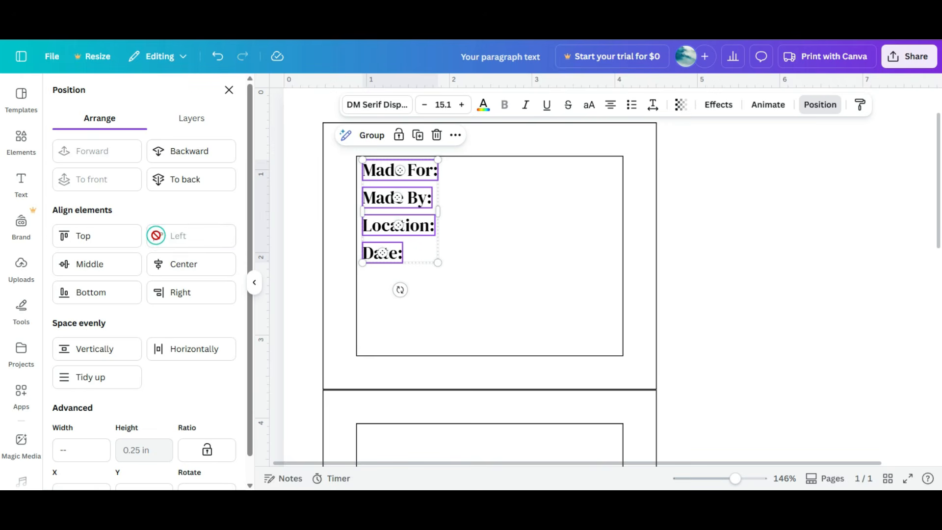
pyautogui.click(444, 191)
pyautogui.moveTo(385, 252); pyautogui.dragTo(375, 170)
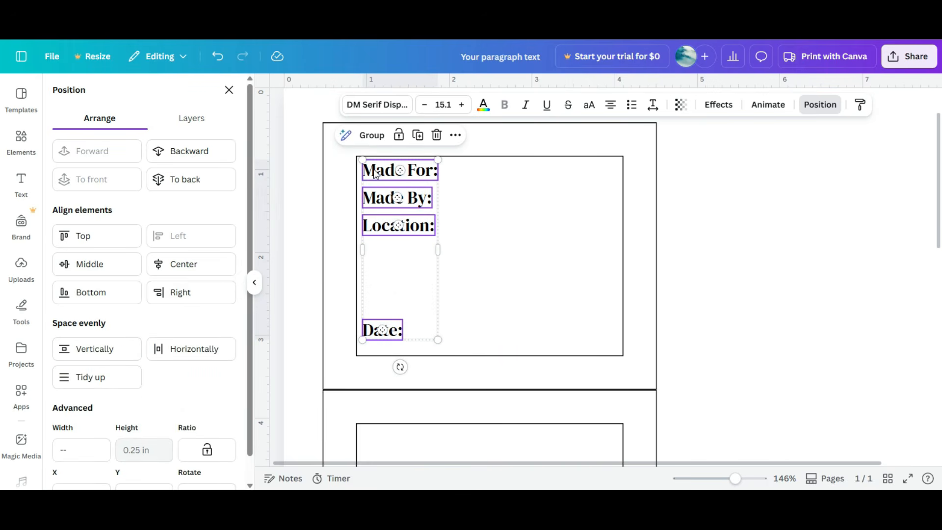
pyautogui.click(113, 374)
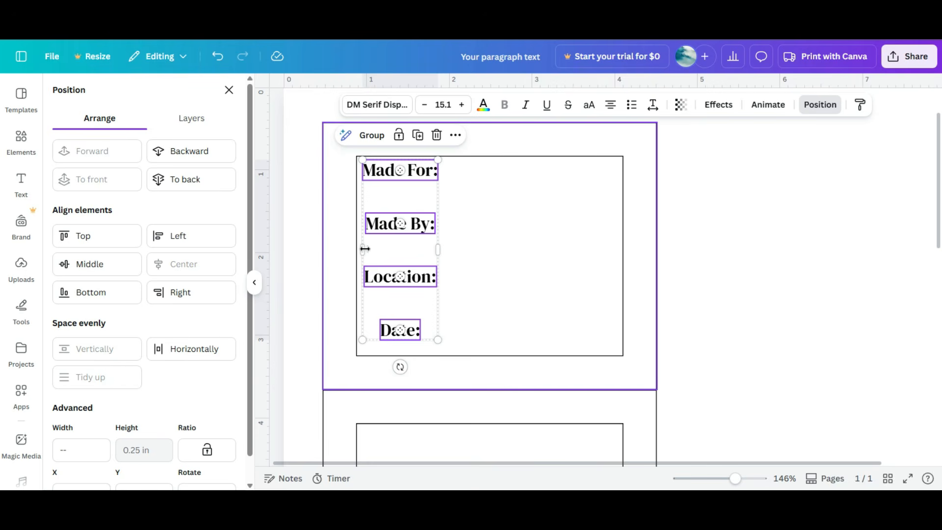
pyautogui.click(203, 234)
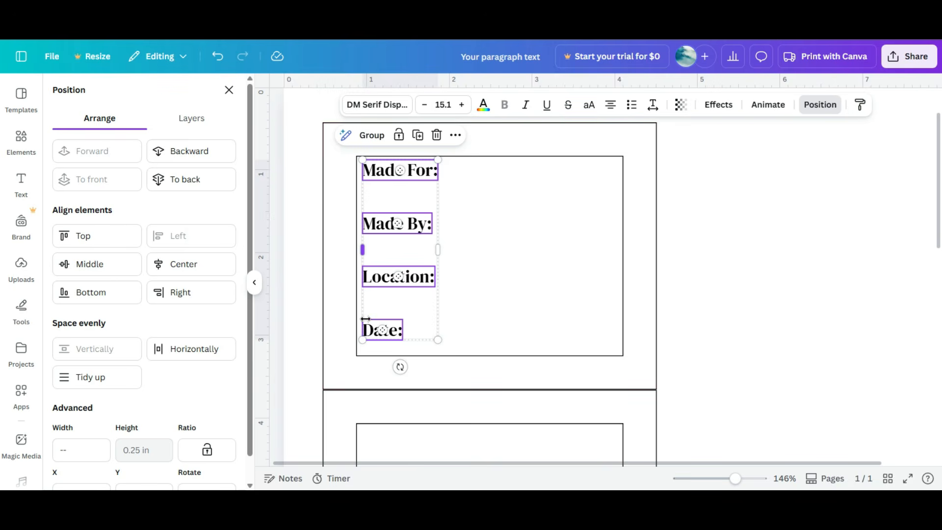
pyautogui.click(523, 250)
# Step: Enter a person's name after "Made For:" in the first label
pyautogui.click(437, 171)
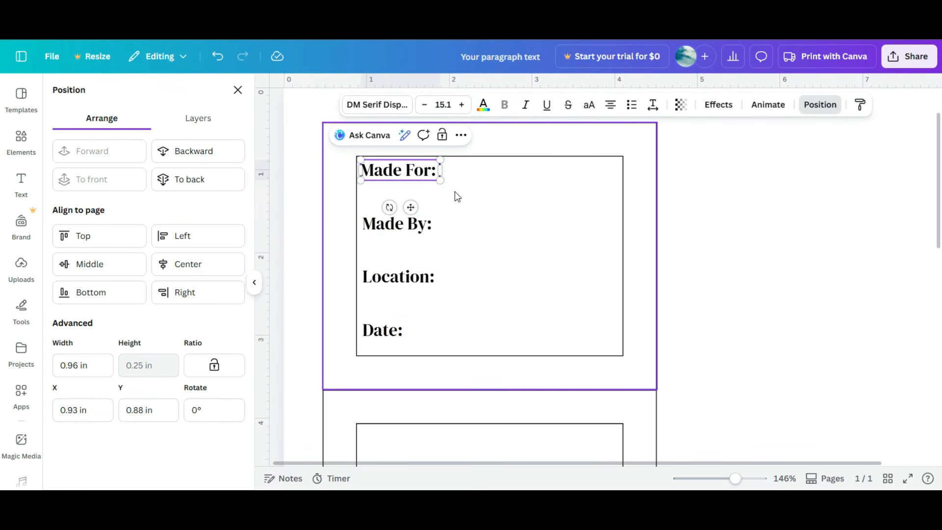
pyautogui.write('Johan')
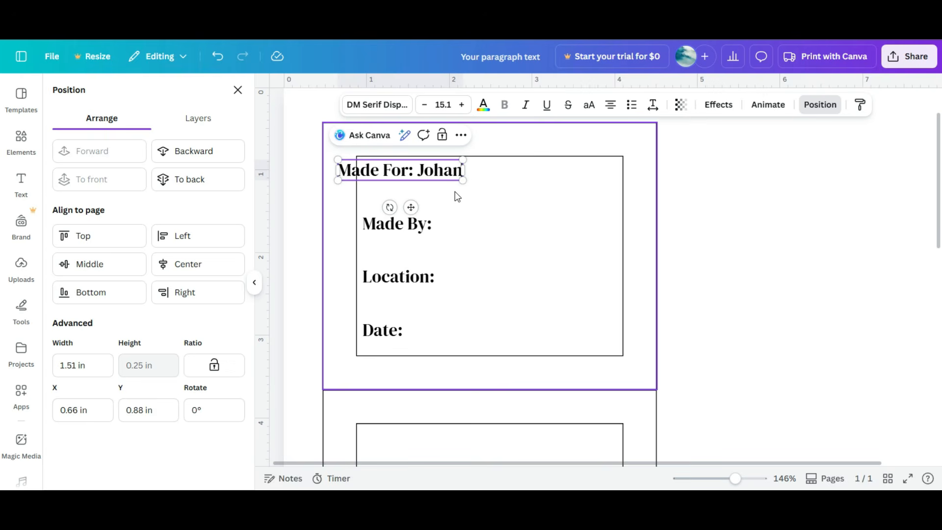
pyautogui.write(' Se')
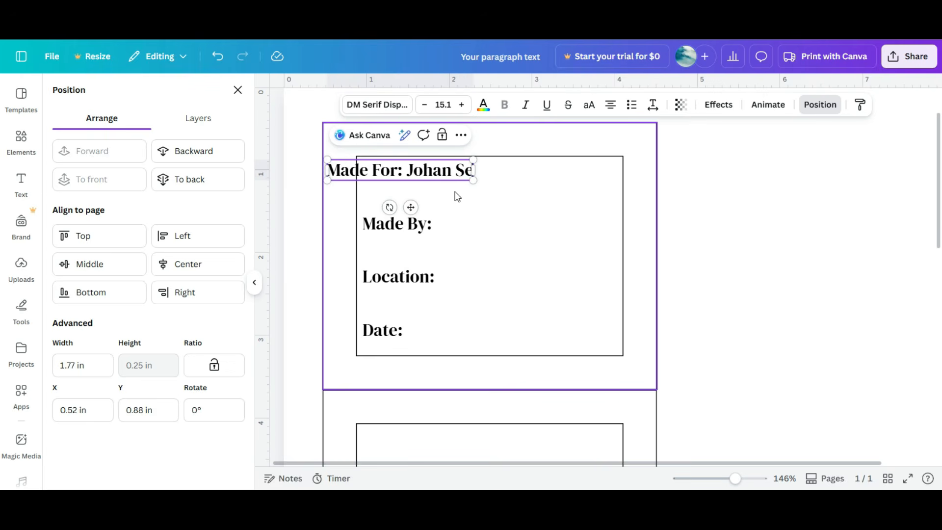
pyautogui.write('bastian')
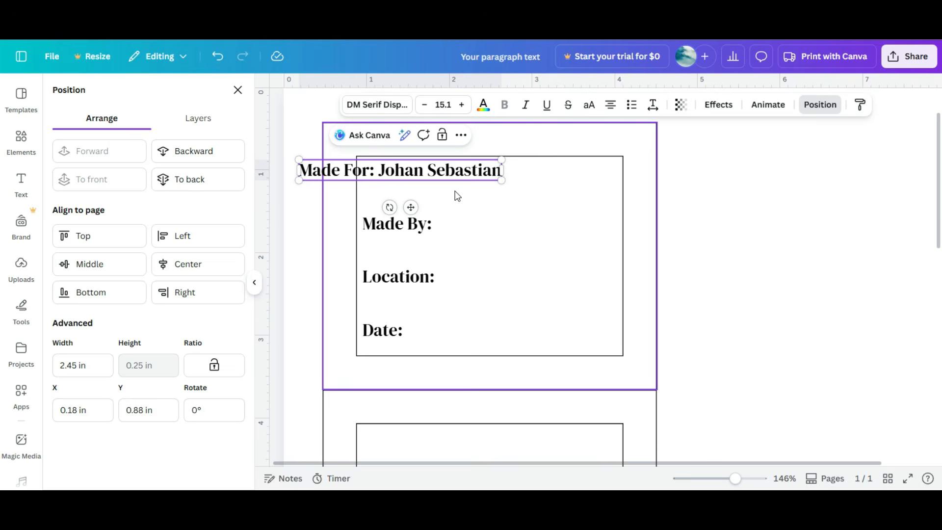
# Step: Enter a person's name after "Made By:" in the second label
pyautogui.click(425, 225)
pyautogui.doubleClick(430, 224)
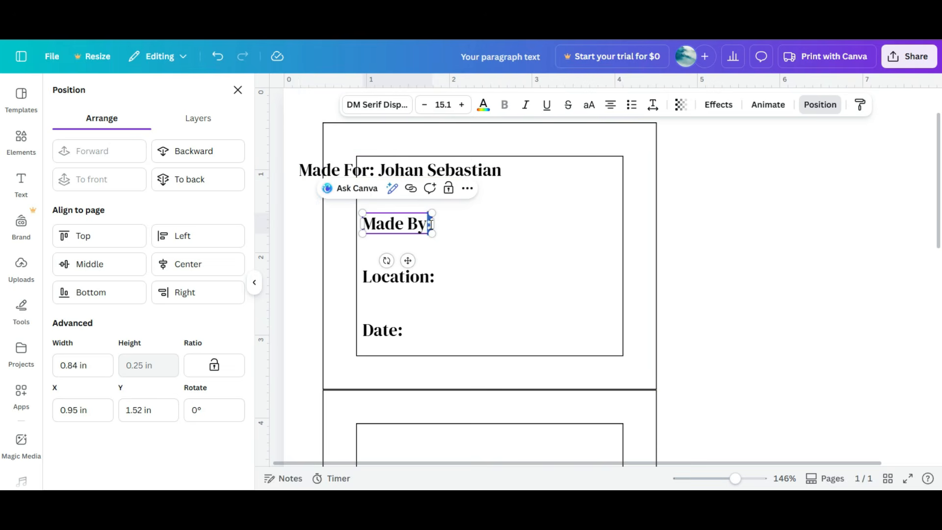
pyautogui.click(431, 224)
pyautogui.write('Ma')
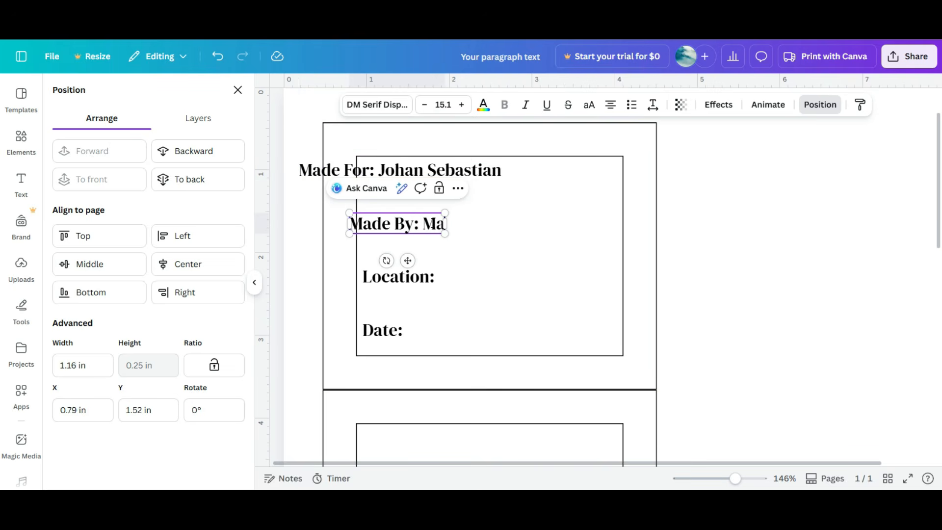
pyautogui.write('ry Ellen')
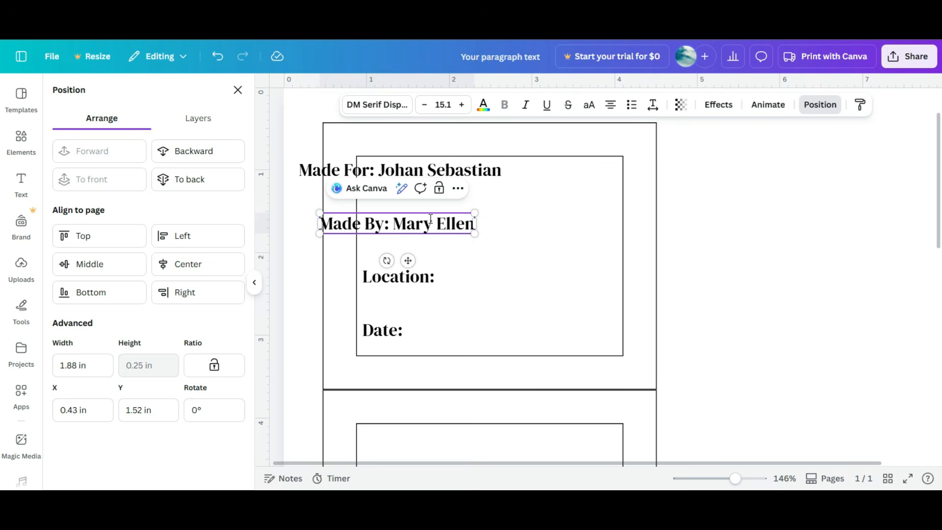
# Step: Add "Fargo, North Dakota" after "Location:" in the third label
pyautogui.click(434, 279)
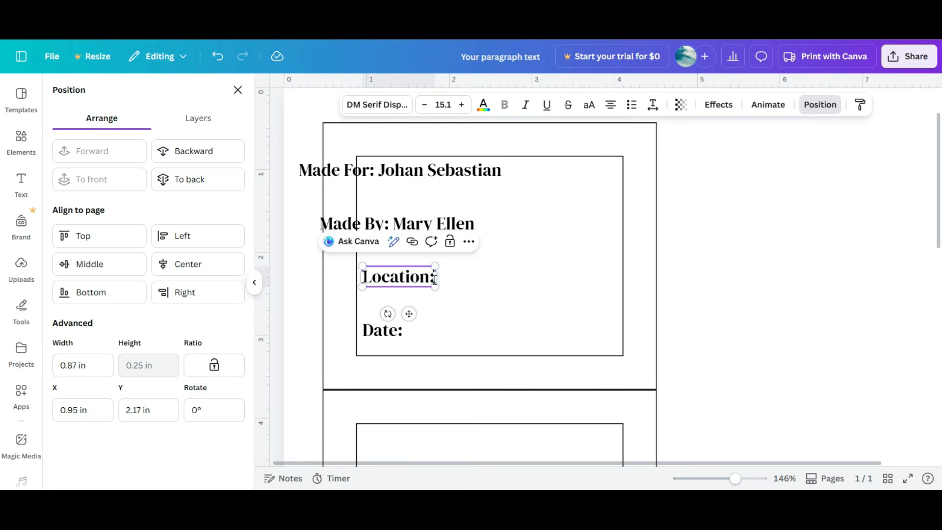
pyautogui.click(434, 280)
pyautogui.write('Northd')
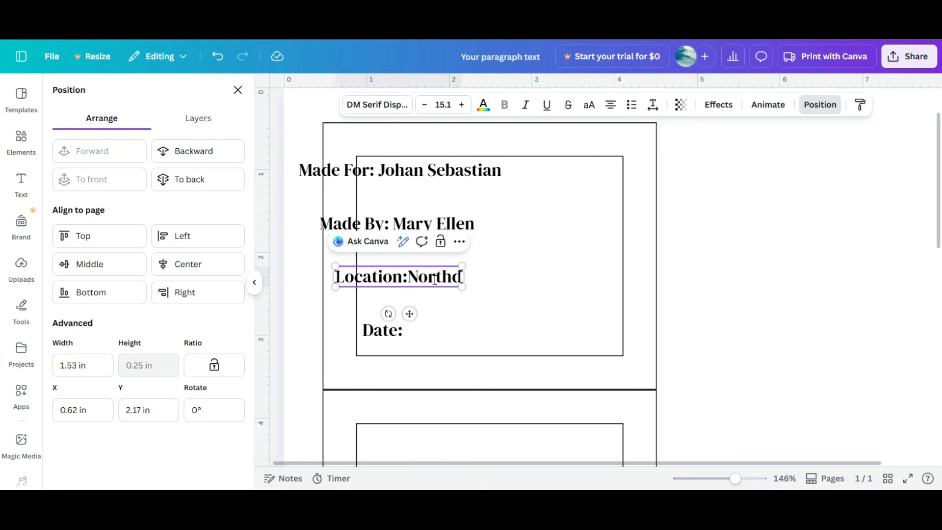
pyautogui.press('BackSpace')
pyautogui.press('BackSpace')
pyautogui.press('BackSpace')
pyautogui.press('BackSpace')
pyautogui.press('BackSpace')
pyautogui.press('BackSpace')
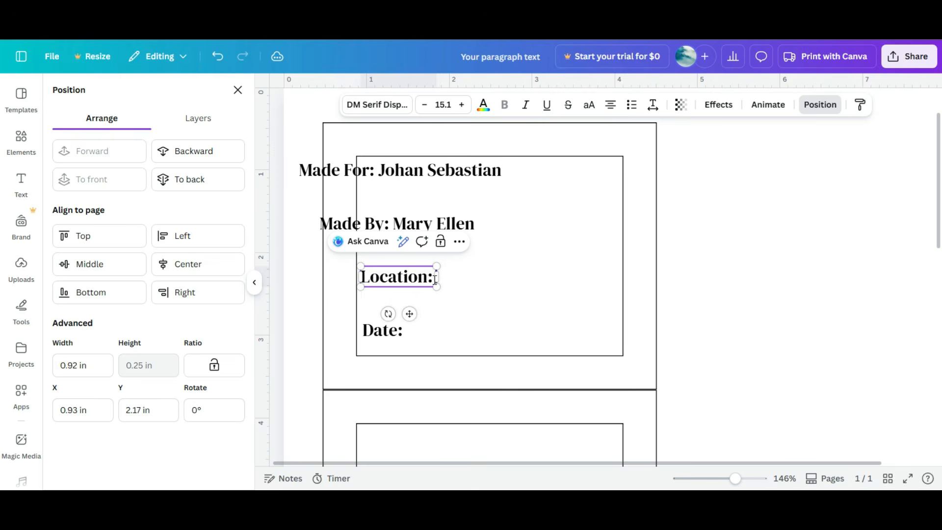
pyautogui.write('Fargo, Nort')
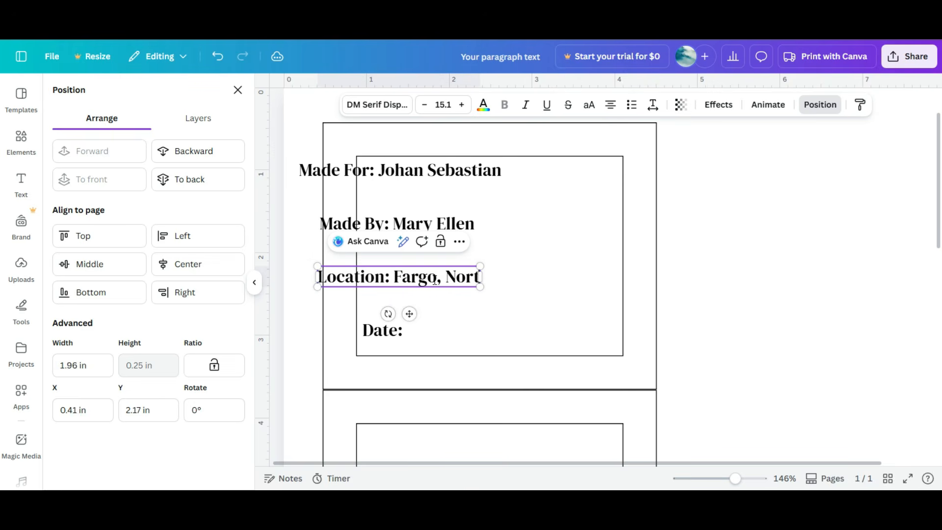
pyautogui.write('h Dakota')
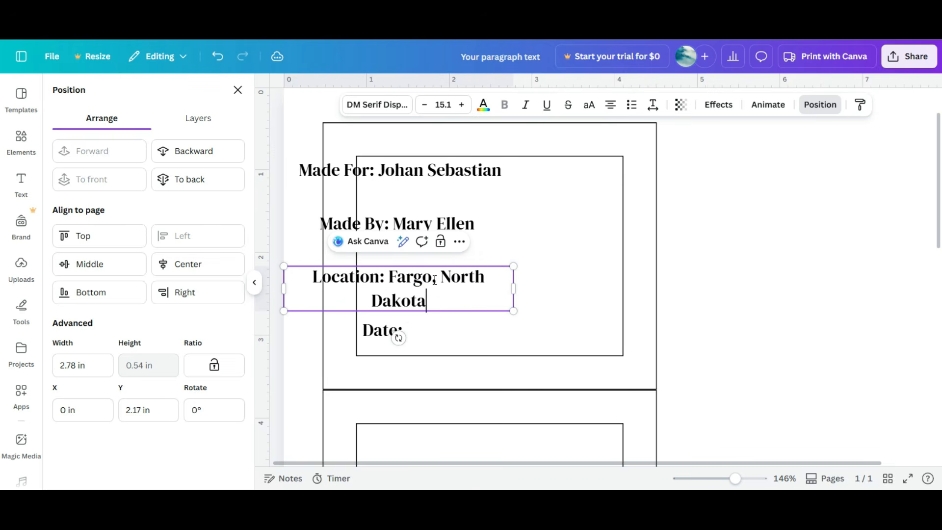
# Step: Complete the Date label to read "Date: September 29th, 1918"
pyautogui.click(393, 330)
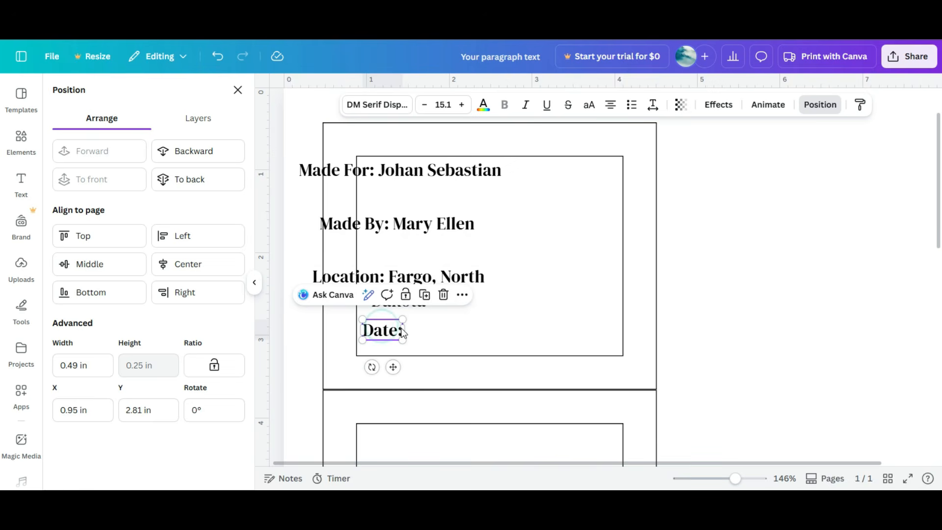
pyautogui.click(402, 328)
pyautogui.click(402, 327)
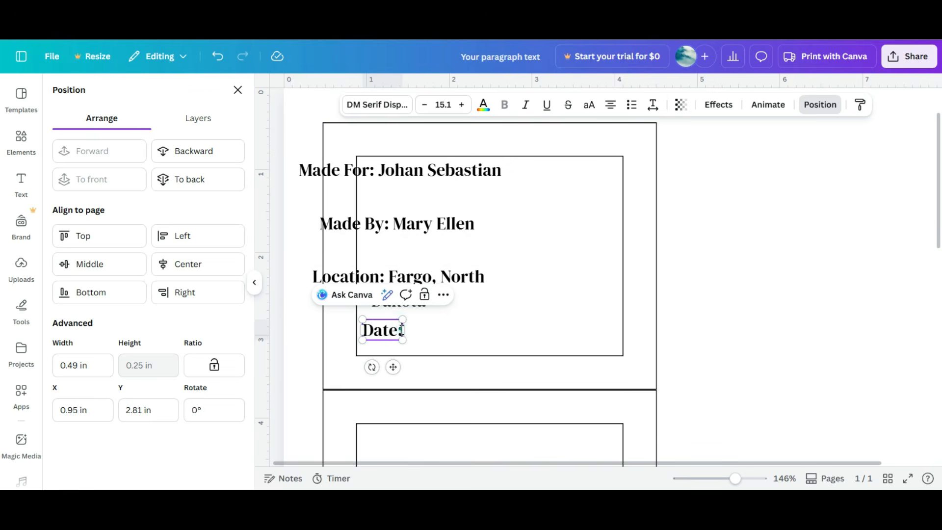
pyautogui.click(402, 329)
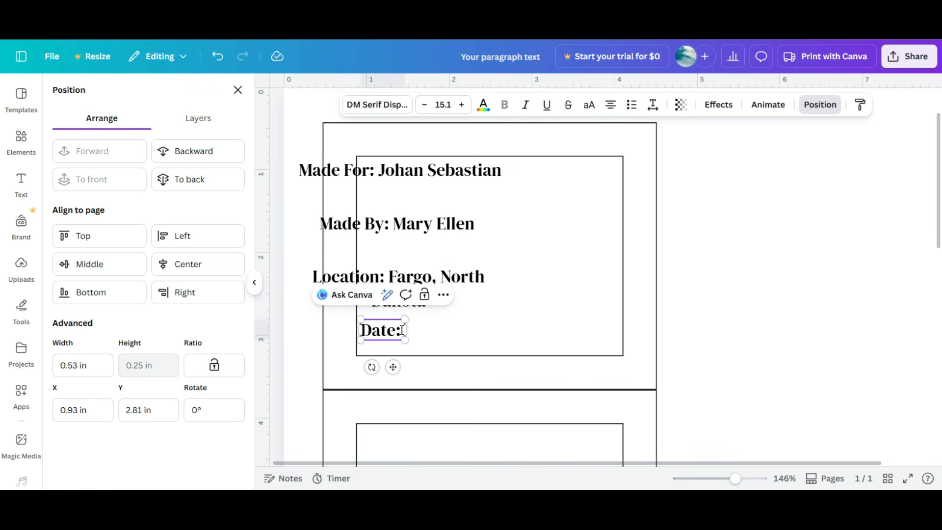
pyautogui.write('September')
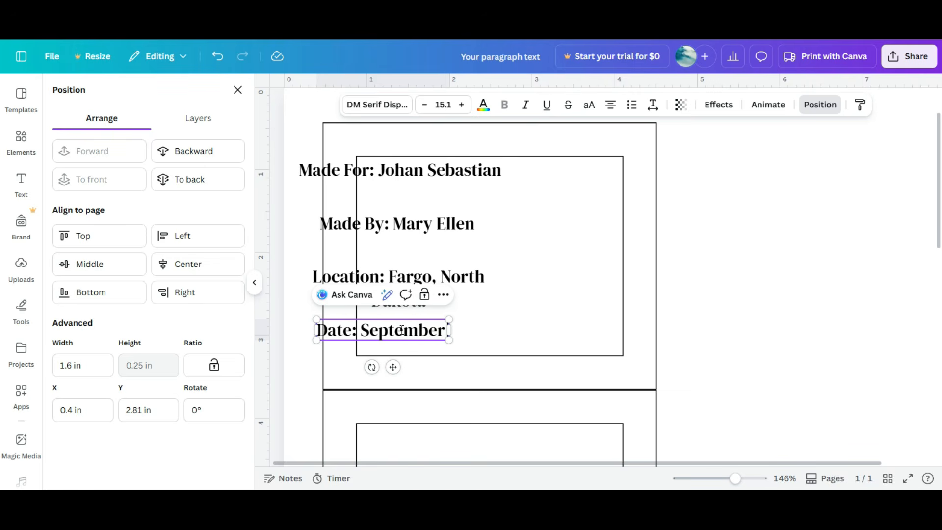
pyautogui.write(' 29')
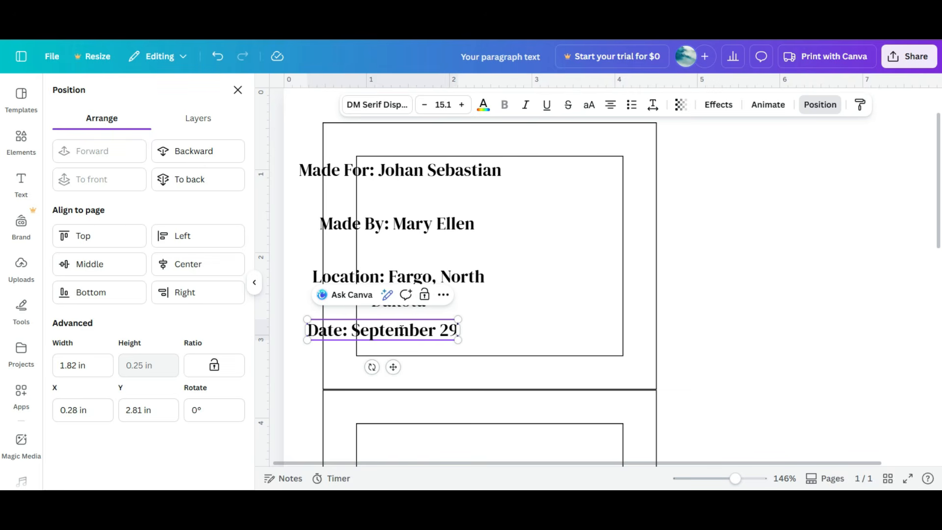
pyautogui.write('th, 1')
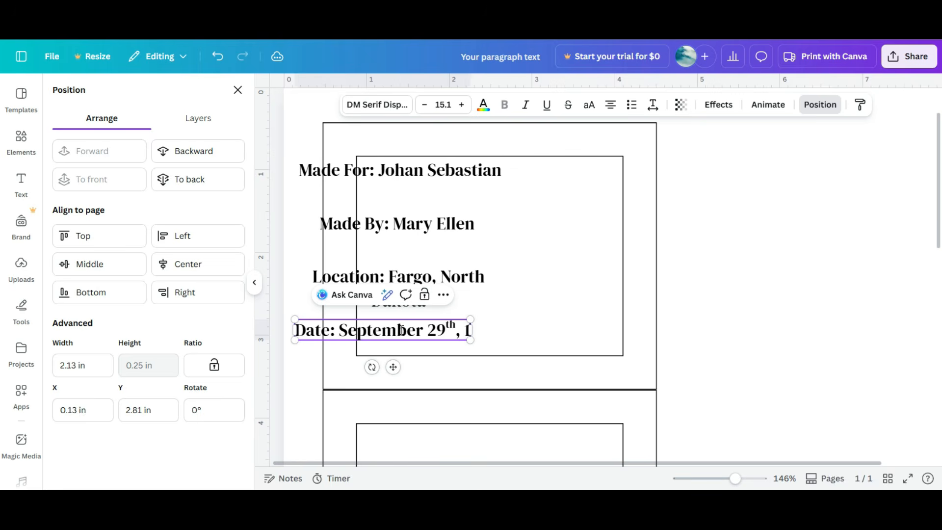
pyautogui.write('918')
pyautogui.click(455, 327)
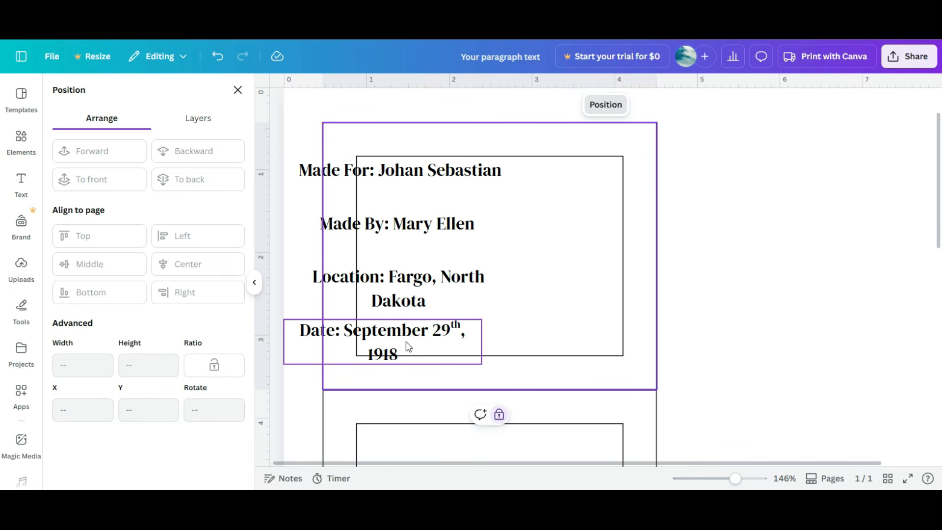
# Step: Widen the Date and Location text boxes so each label fits on a single line
pyautogui.click(435, 342)
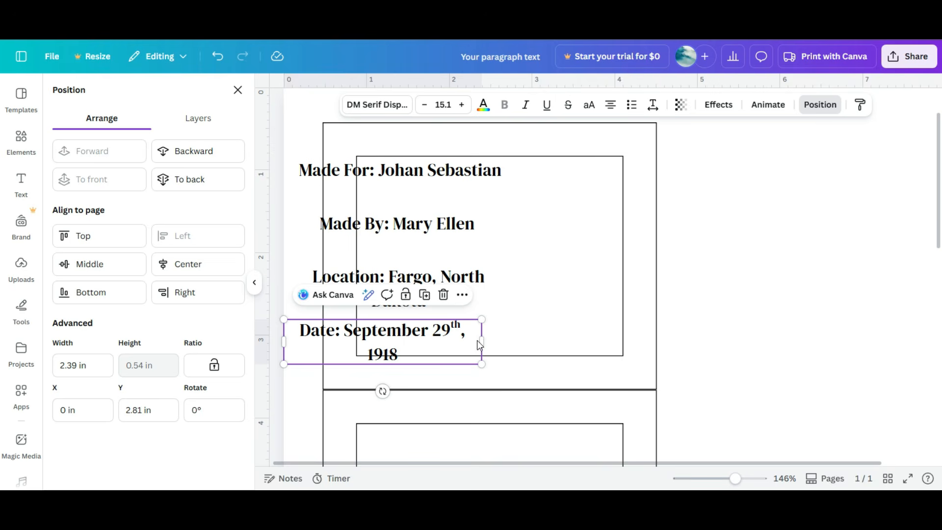
pyautogui.moveTo(483, 342); pyautogui.dragTo(489, 344)
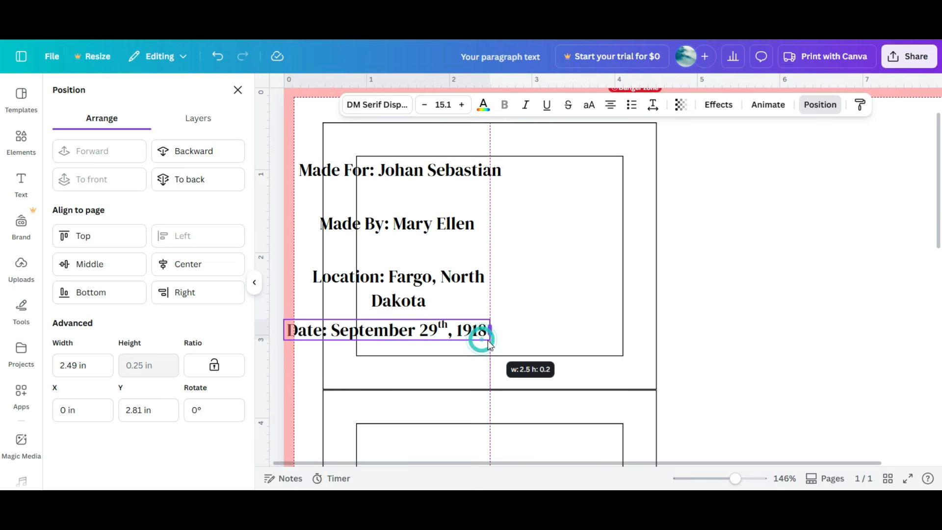
pyautogui.click(455, 270)
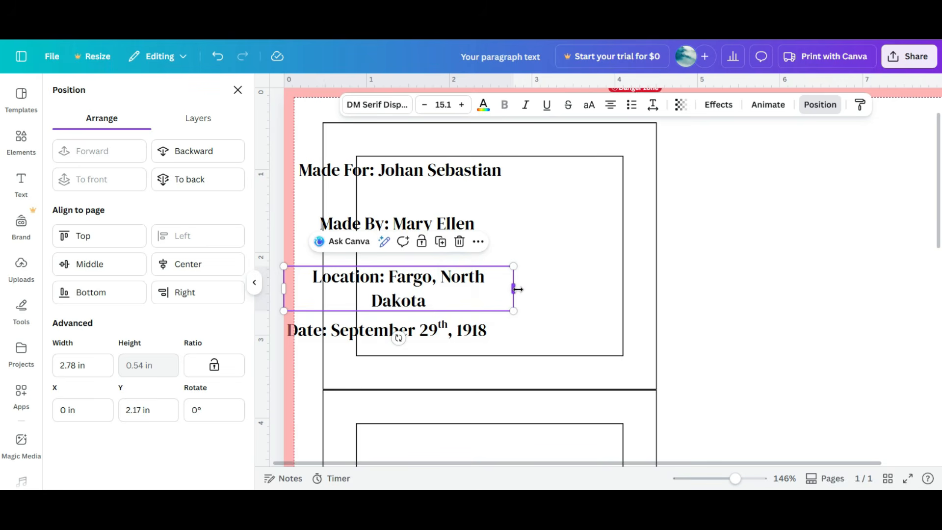
pyautogui.moveTo(514, 290); pyautogui.dragTo(525, 288)
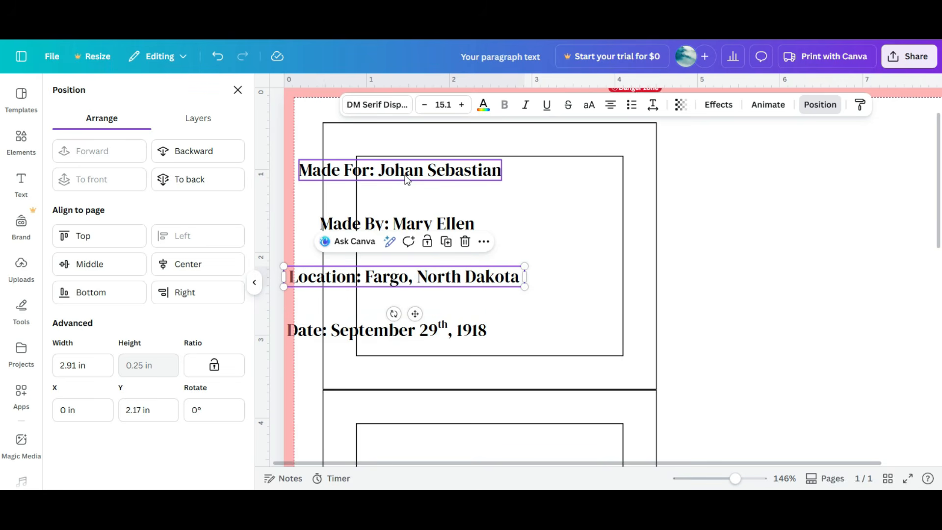
# Step: Select all four labels, align them left, and move them inside the inner rectangle's left edge
pyautogui.moveTo(524, 330); pyautogui.dragTo(417, 156)
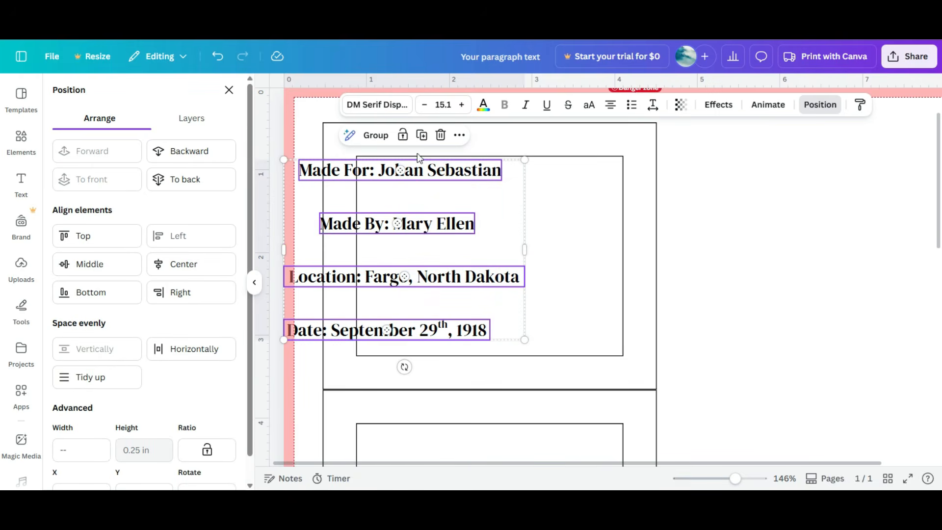
pyautogui.click(612, 107)
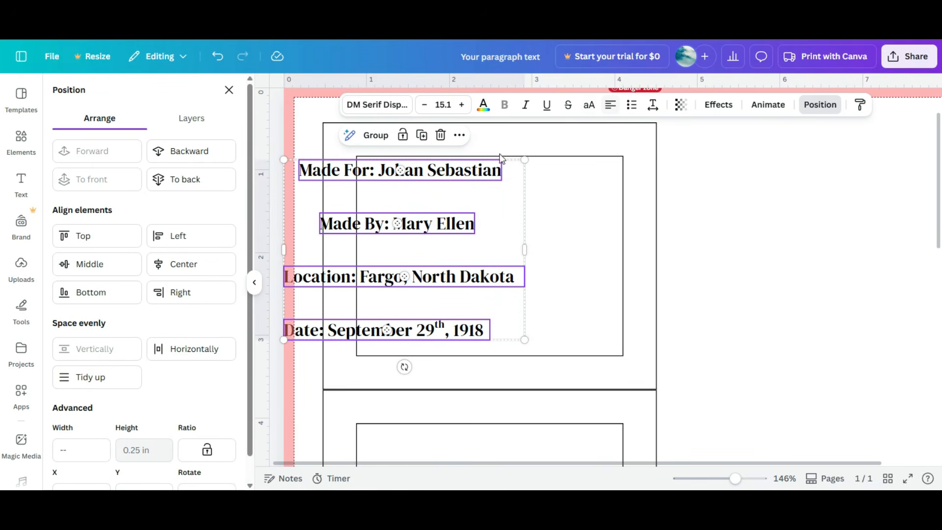
pyautogui.click(175, 241)
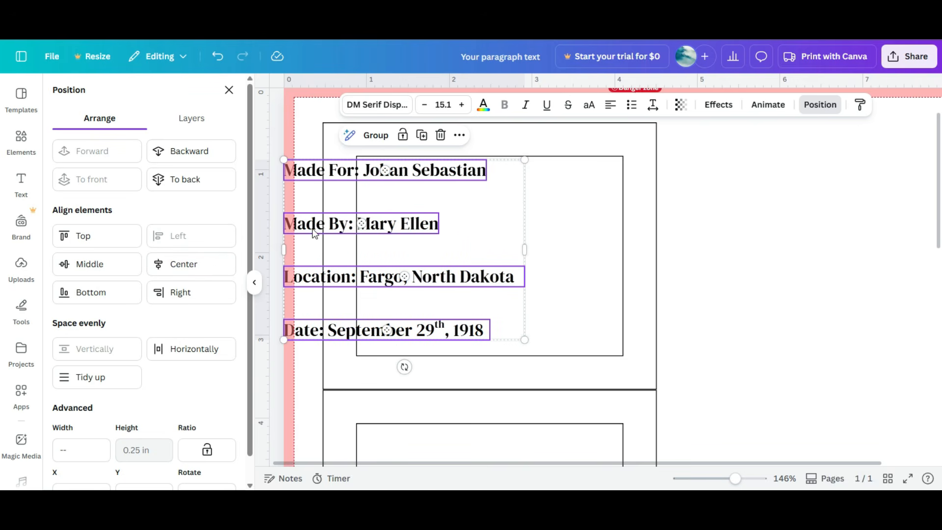
pyautogui.moveTo(314, 234); pyautogui.dragTo(390, 230)
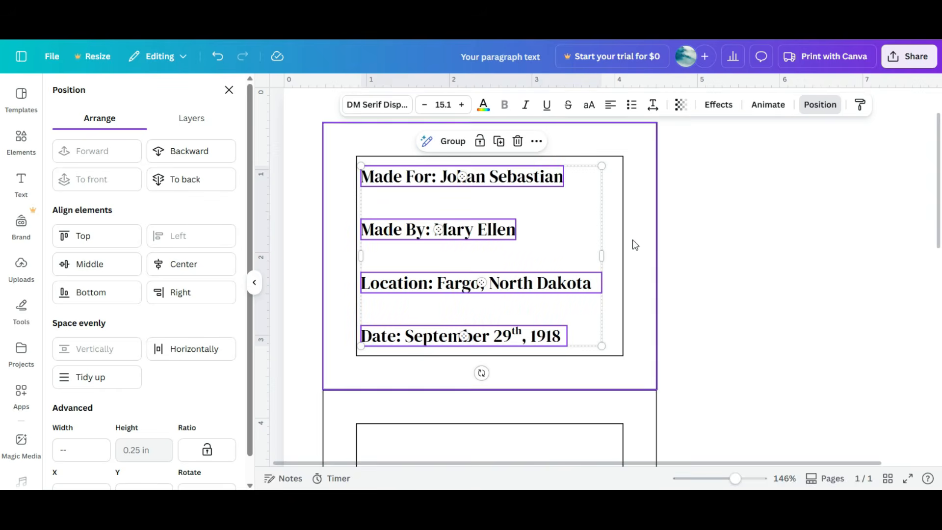
pyautogui.click(685, 241)
pyautogui.click(559, 283)
pyautogui.click(486, 182)
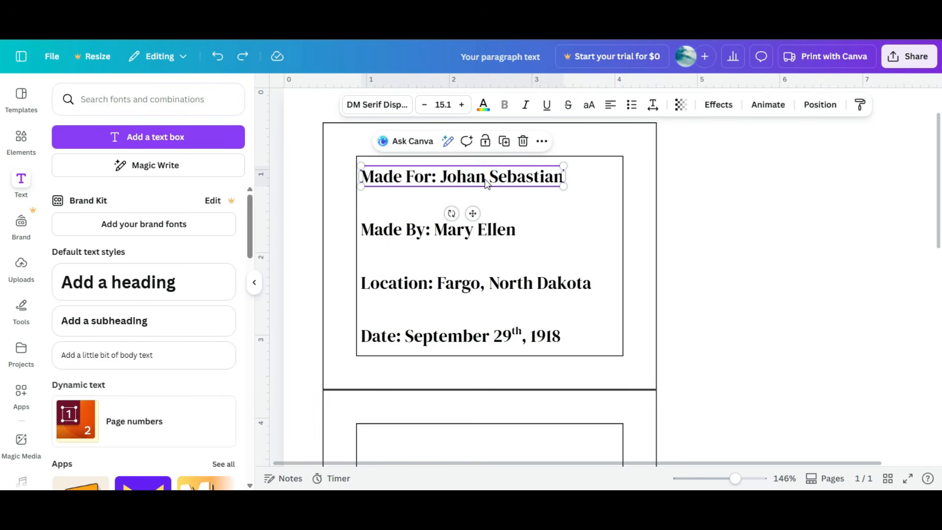
pyautogui.click(484, 106)
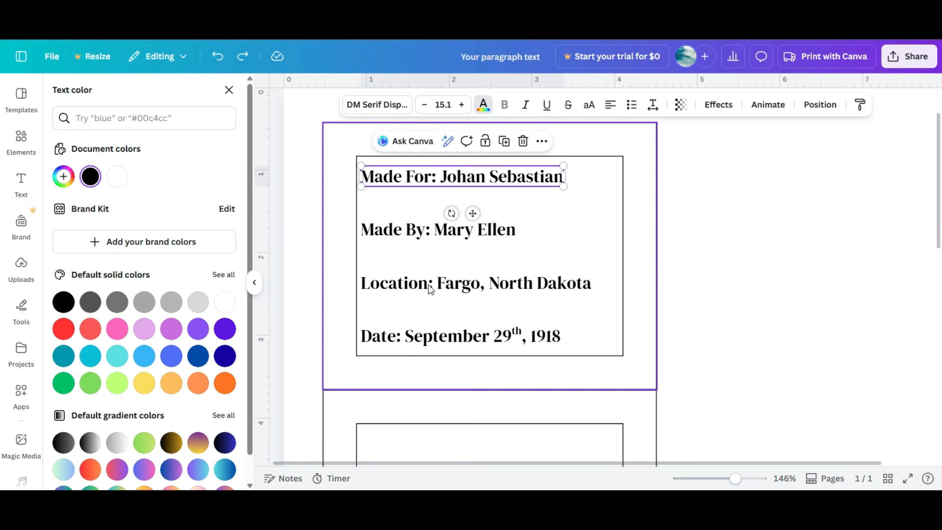
# Step: Add a pink watercolor heart from the hearts graphics and scale it down beside the label rectangle
pyautogui.click(23, 147)
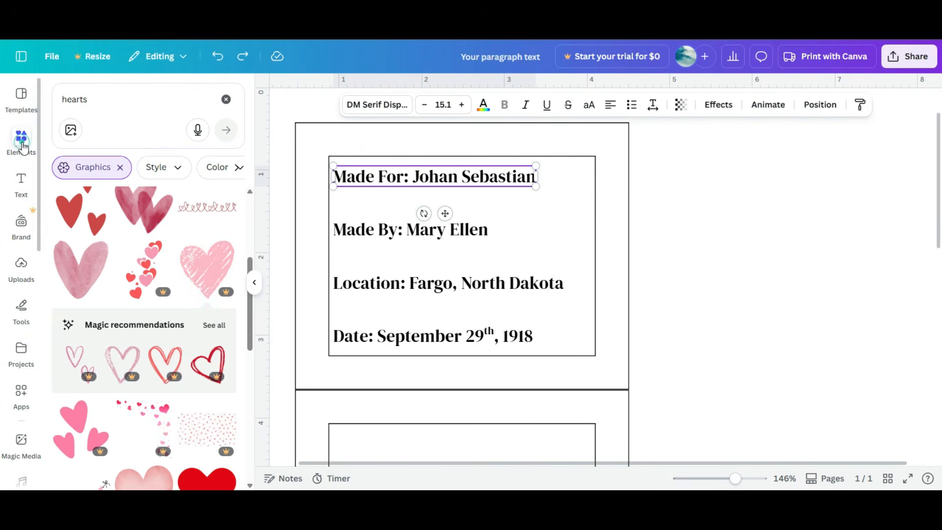
pyautogui.click(74, 262)
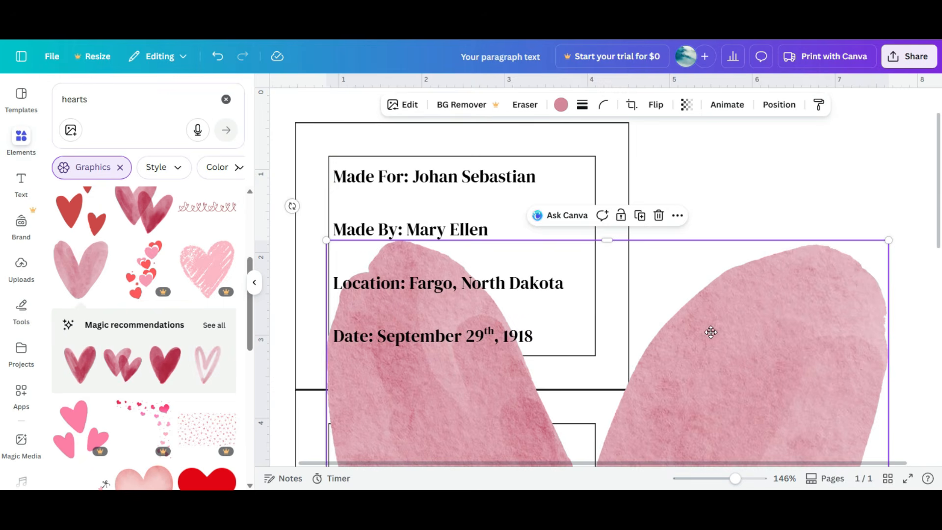
pyautogui.moveTo(712, 341); pyautogui.dragTo(664, 240)
pyautogui.moveTo(841, 139); pyautogui.dragTo(661, 326)
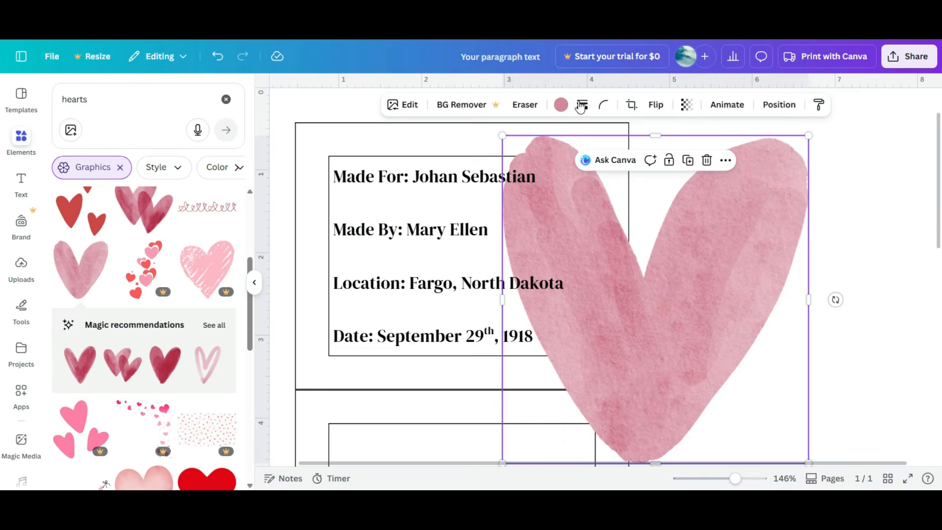
# Step: Recolor the heart black and shrink it to sit at the rectangle's upper right
pyautogui.click(561, 104)
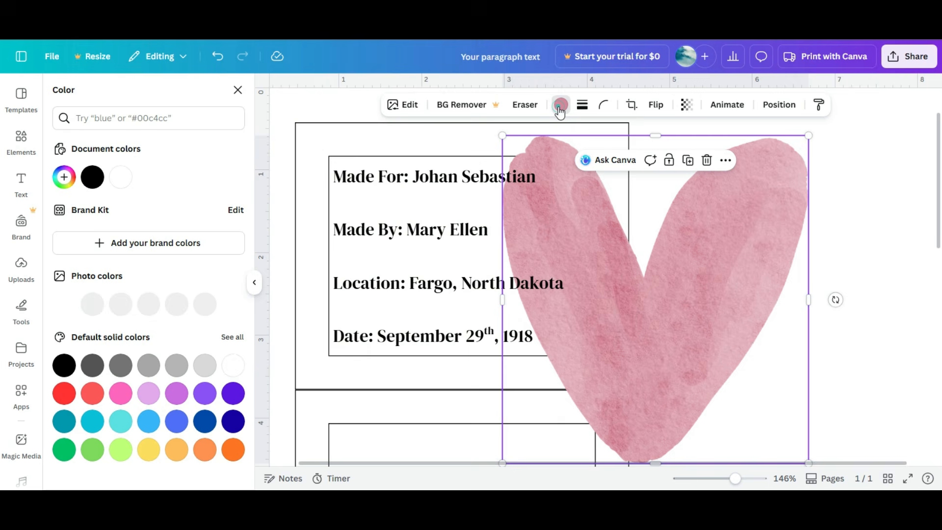
pyautogui.click(92, 177)
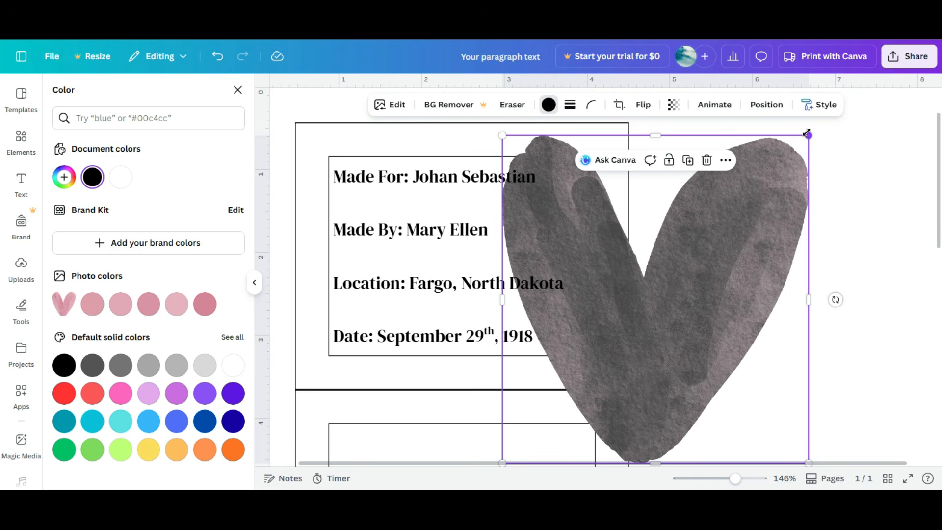
pyautogui.moveTo(808, 134); pyautogui.dragTo(714, 234)
pyautogui.moveTo(680, 322); pyautogui.dragTo(773, 224)
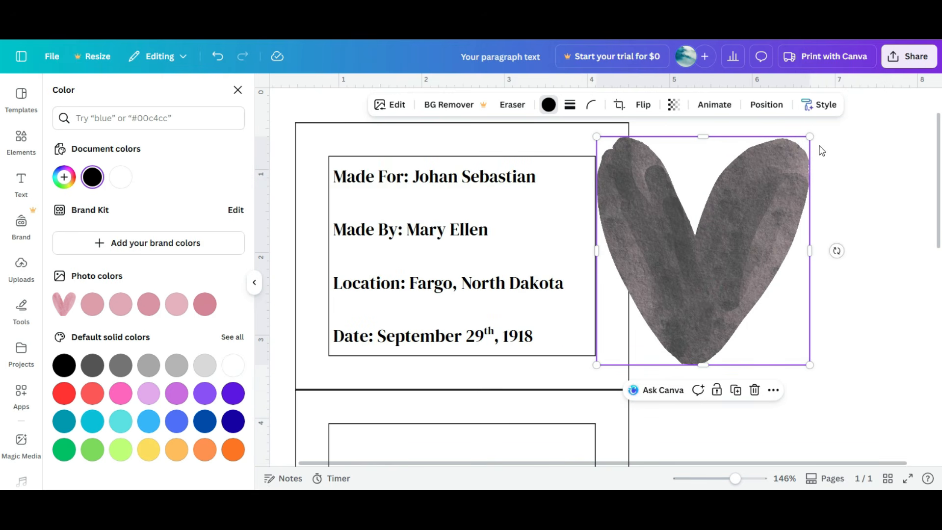
# Step: Convert the "Made For" label text to uppercase
pyautogui.click(461, 183)
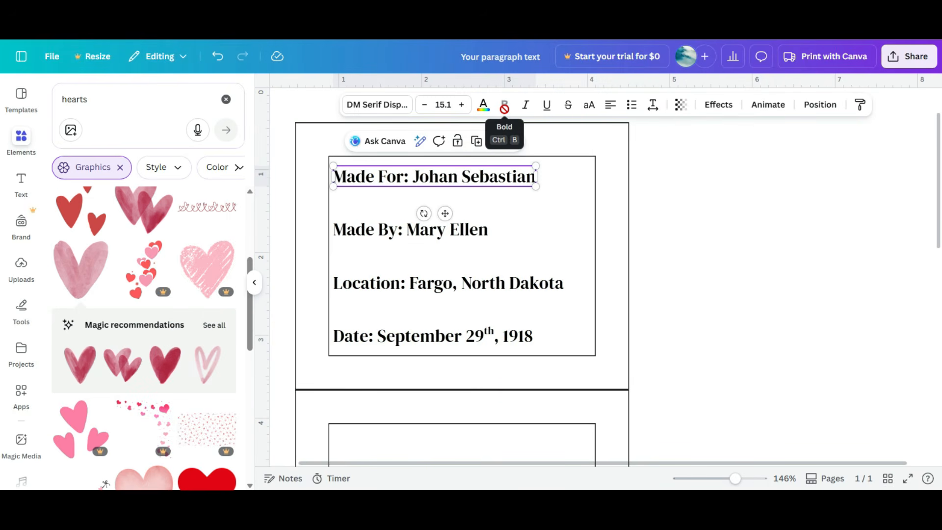
pyautogui.click(526, 106)
pyautogui.click(526, 106)
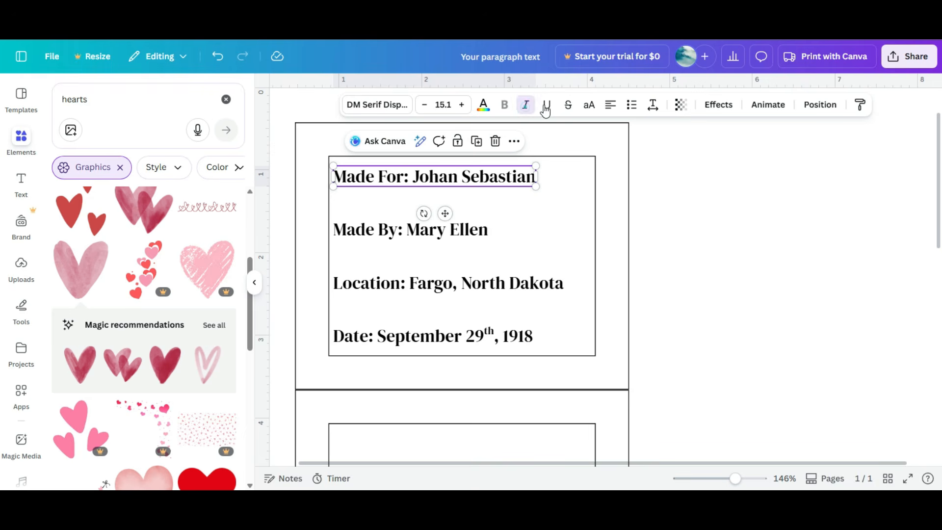
pyautogui.click(548, 108)
pyautogui.click(552, 107)
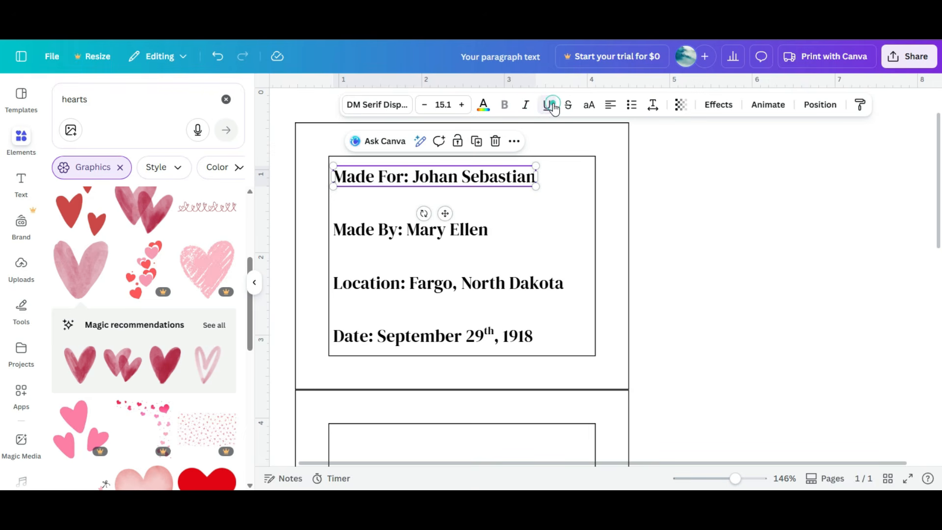
pyautogui.click(590, 107)
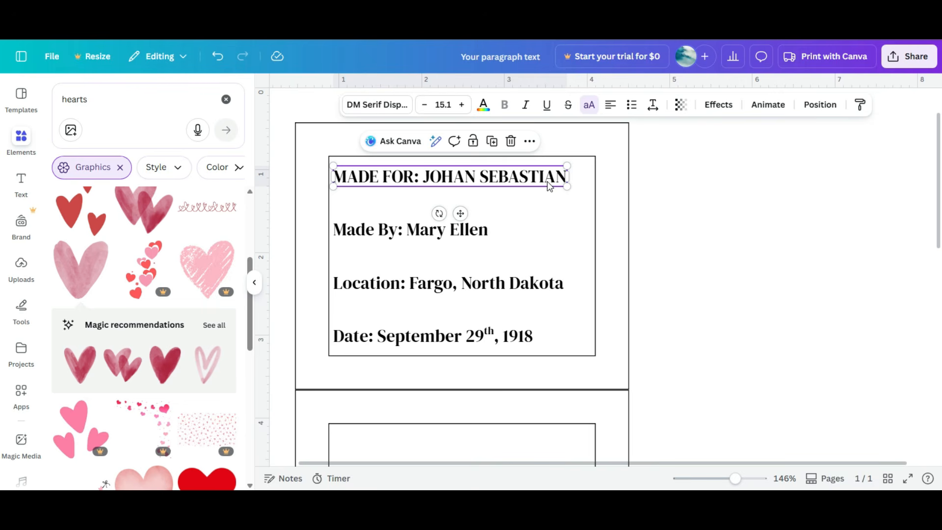
# Step: Revert the Made For label to its original letter case and try widening its letter spacing before resetting it to 0
pyautogui.click(590, 104)
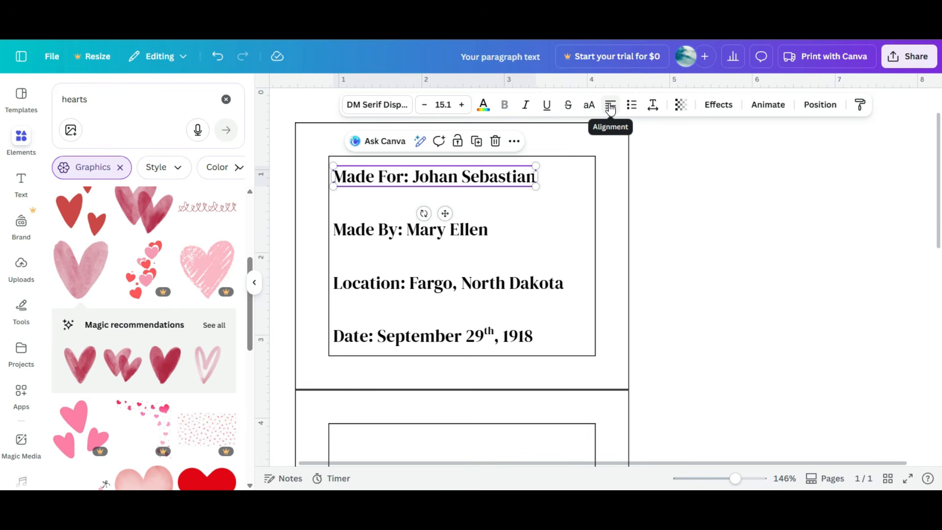
pyautogui.click(653, 106)
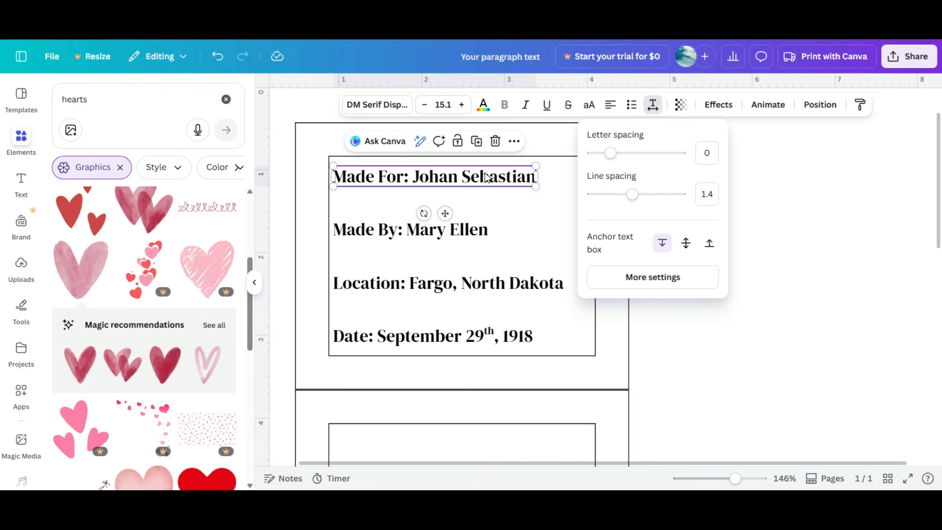
pyautogui.moveTo(610, 154); pyautogui.dragTo(613, 175)
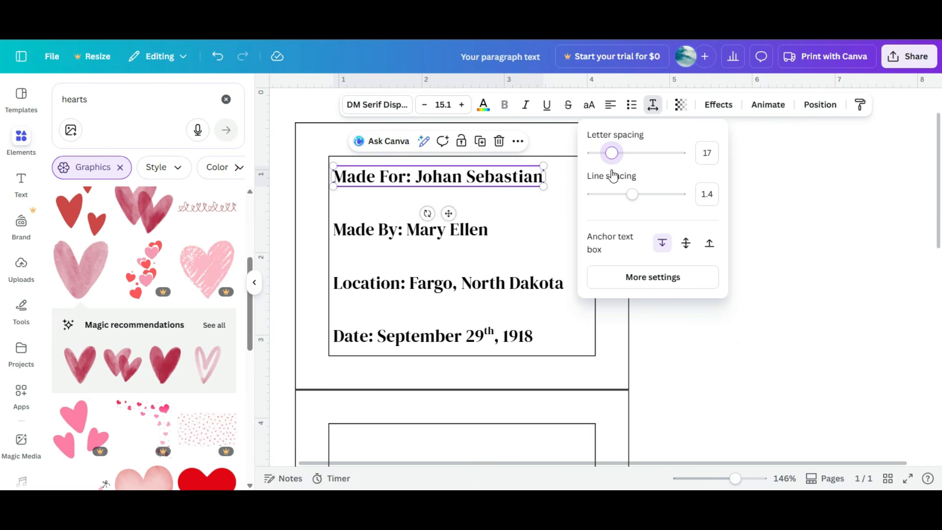
pyautogui.moveTo(613, 175); pyautogui.dragTo(610, 175)
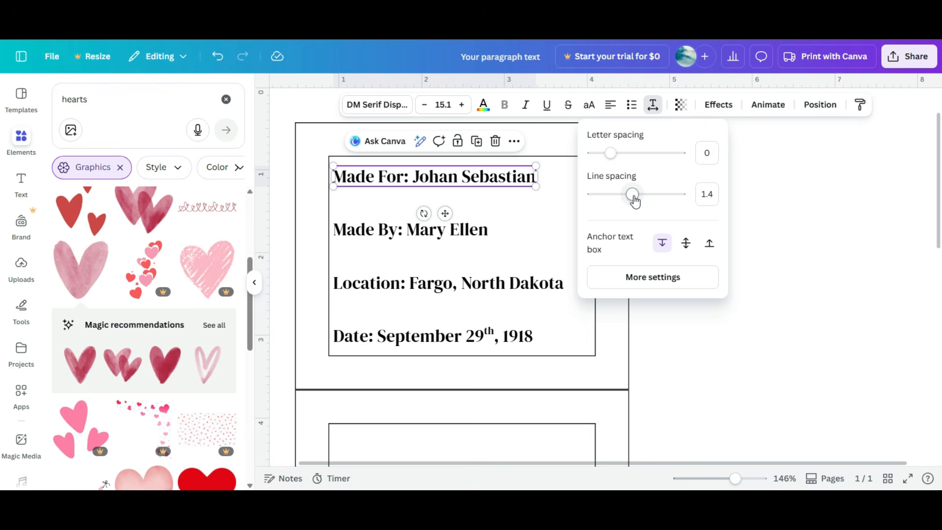
# Step: Add a second line reading United States of America to the end of the Location label
pyautogui.click(563, 285)
pyautogui.click(563, 284)
pyautogui.click(569, 284)
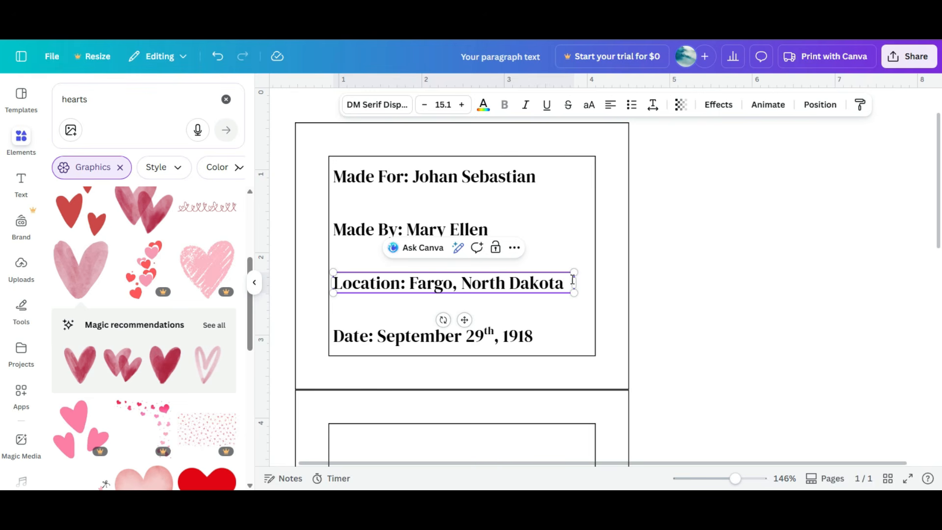
pyautogui.write('United S')
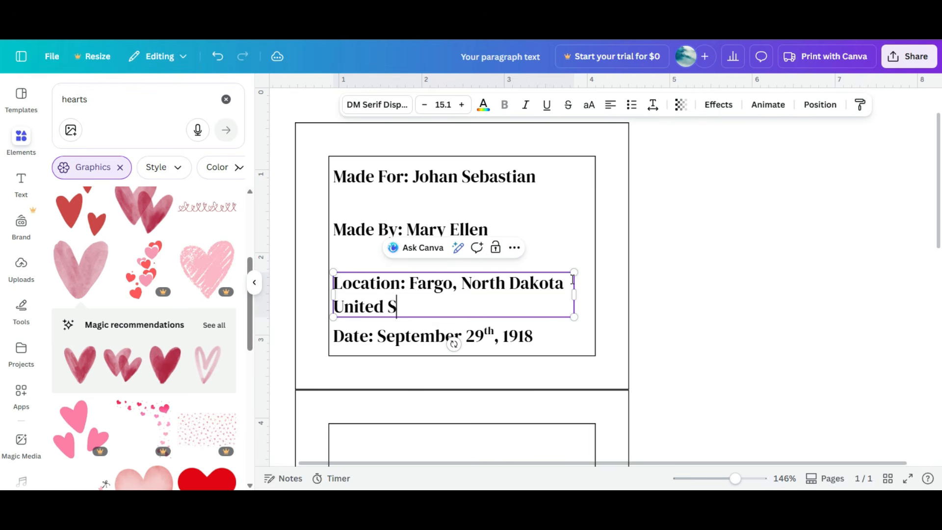
pyautogui.write('tates of Amer')
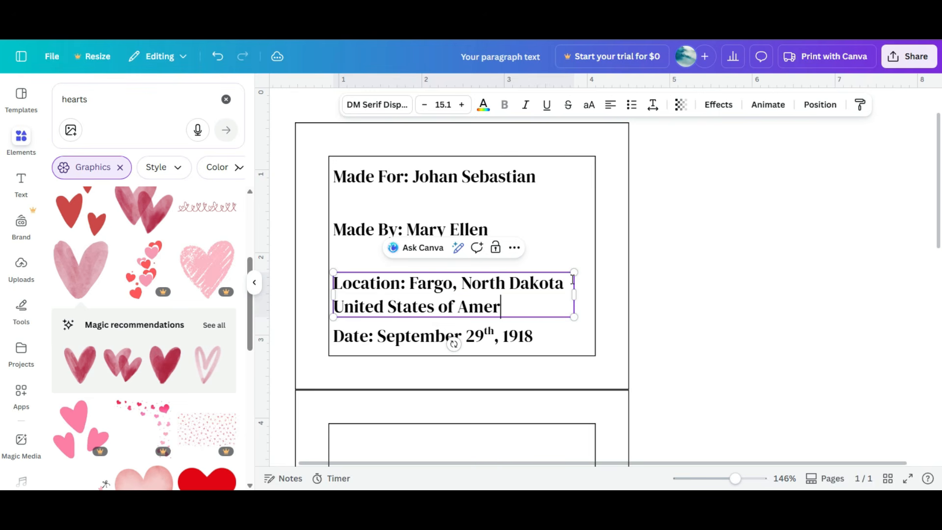
pyautogui.write('ica')
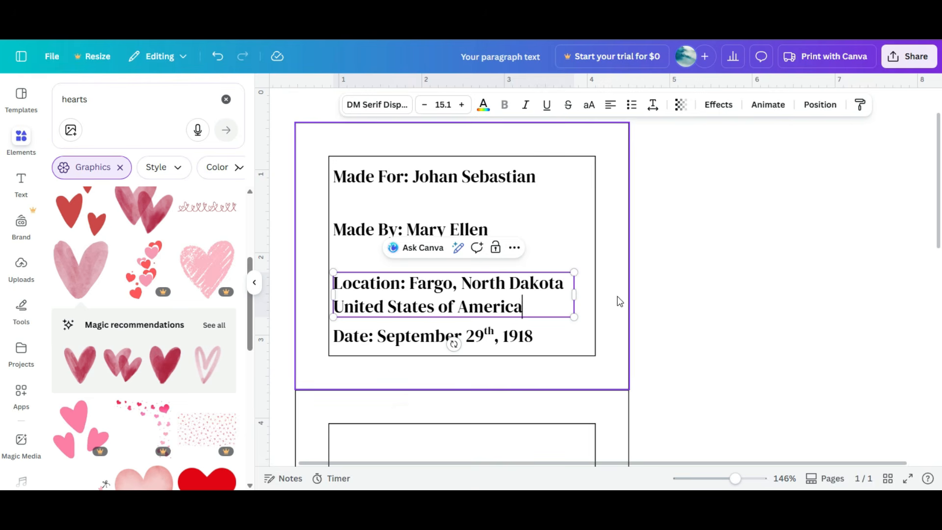
pyautogui.click(600, 307)
pyautogui.click(525, 298)
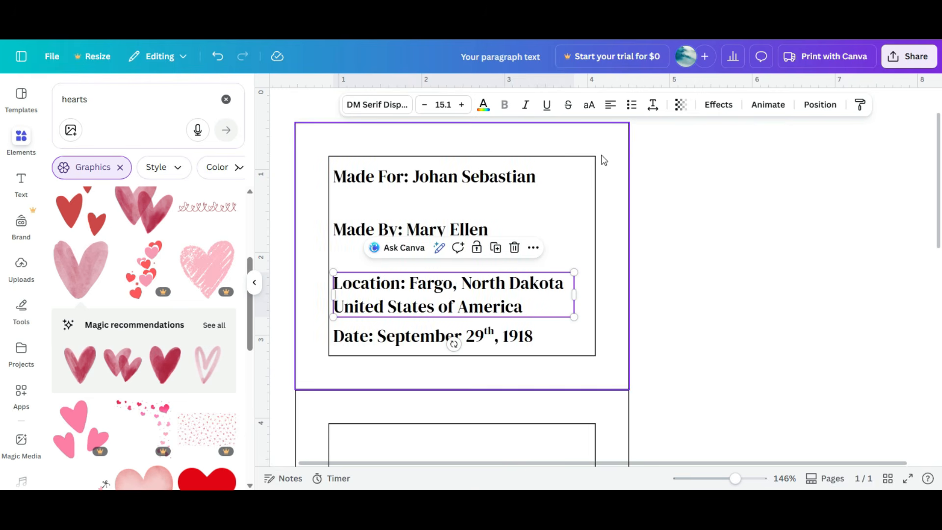
# Step: Reduce the Location label's line spacing to 0.89
pyautogui.click(652, 105)
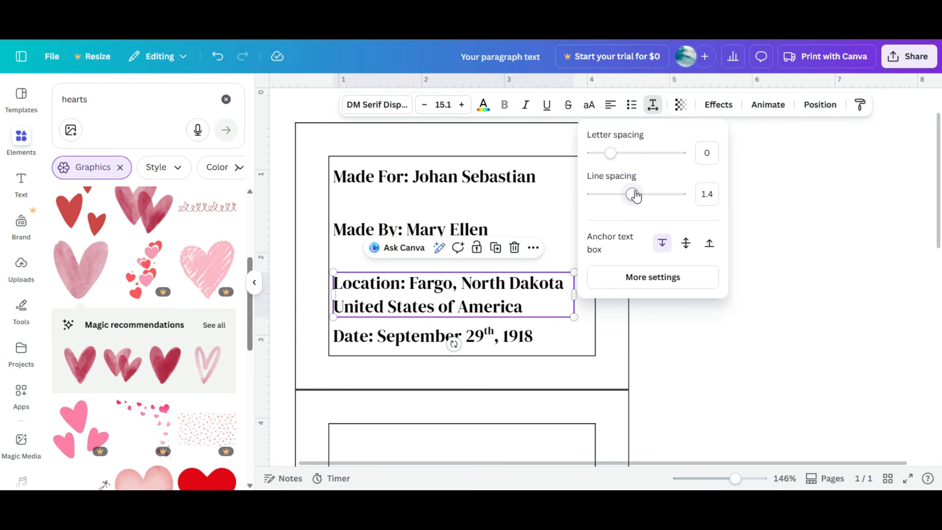
pyautogui.moveTo(636, 195); pyautogui.dragTo(609, 216)
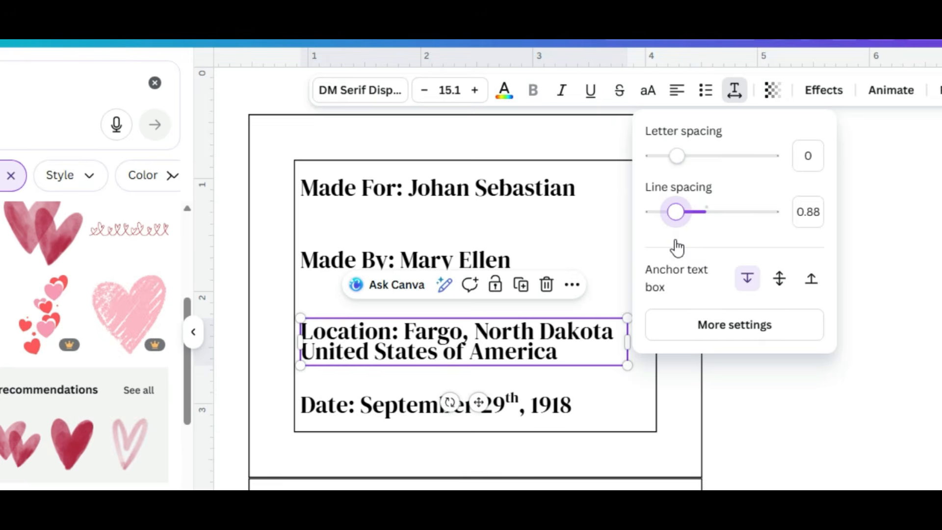
pyautogui.moveTo(678, 248)
pyautogui.mouseDown()
pyautogui.moveTo(657, 249)
pyautogui.moveTo(691, 251)
pyautogui.mouseUp()
pyautogui.click(542, 220)
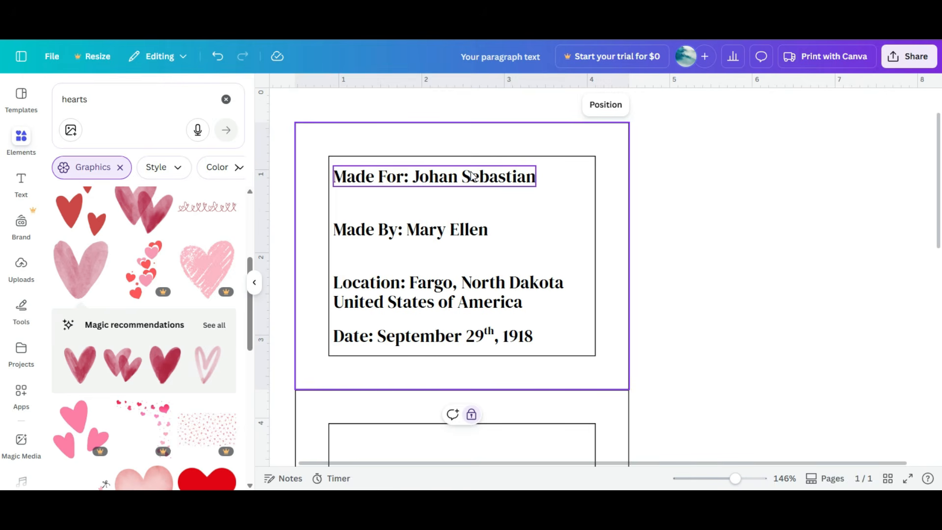
# Step: Try the Hollow, Splice, Outline, Lift, Glitch and Neon text effects on the Made For label
pyautogui.click(472, 177)
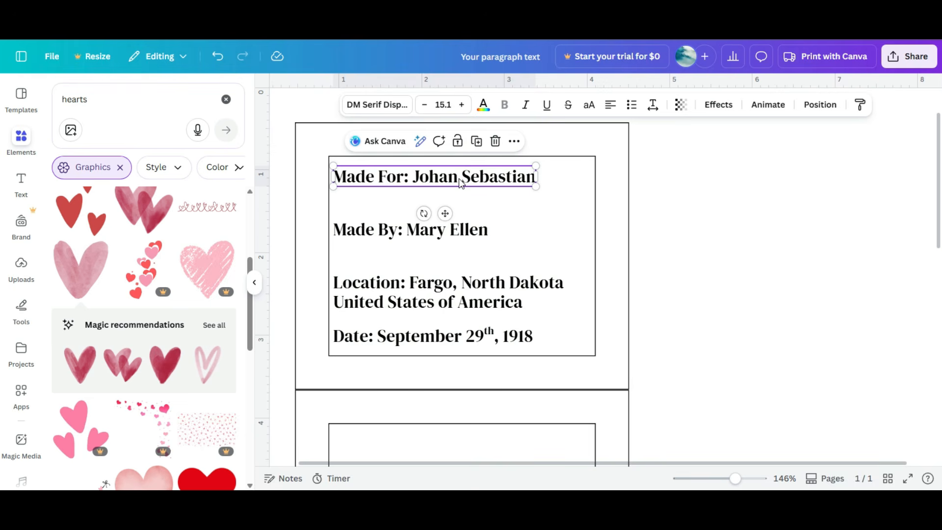
pyautogui.click(720, 106)
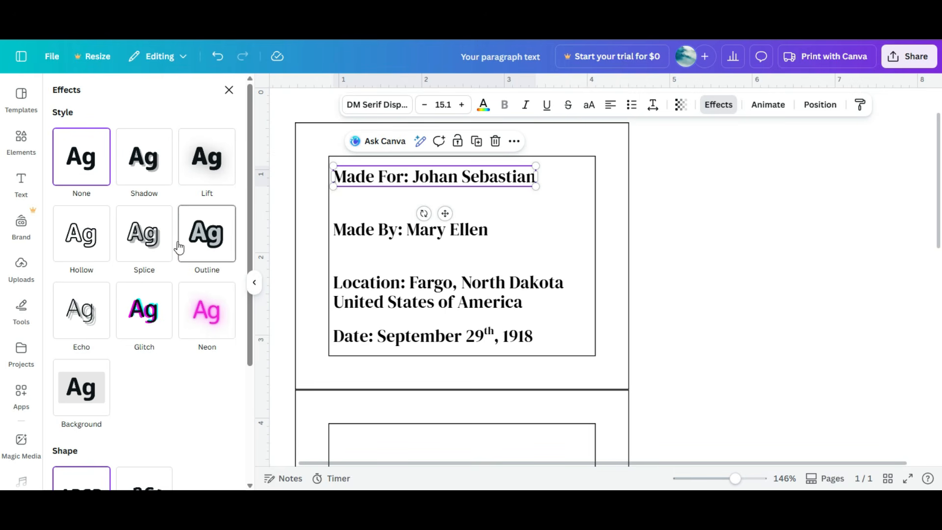
pyautogui.click(91, 245)
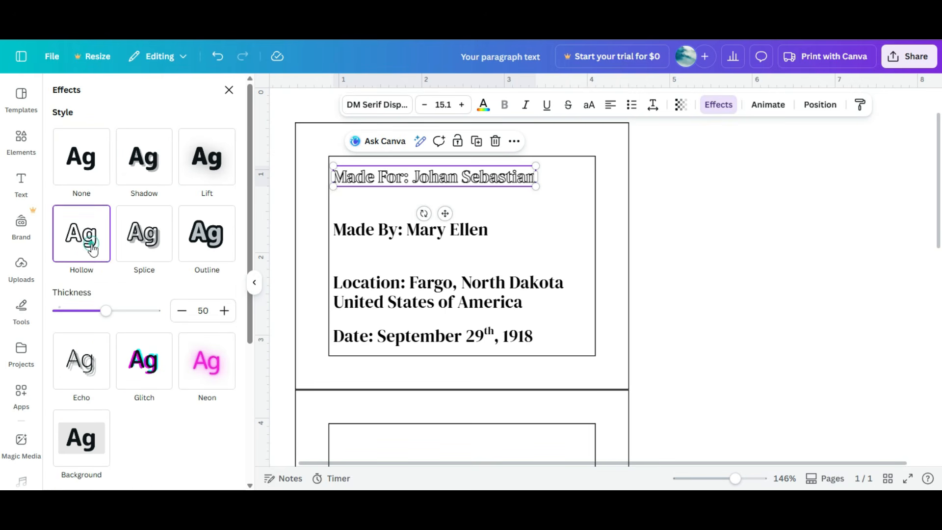
pyautogui.click(132, 245)
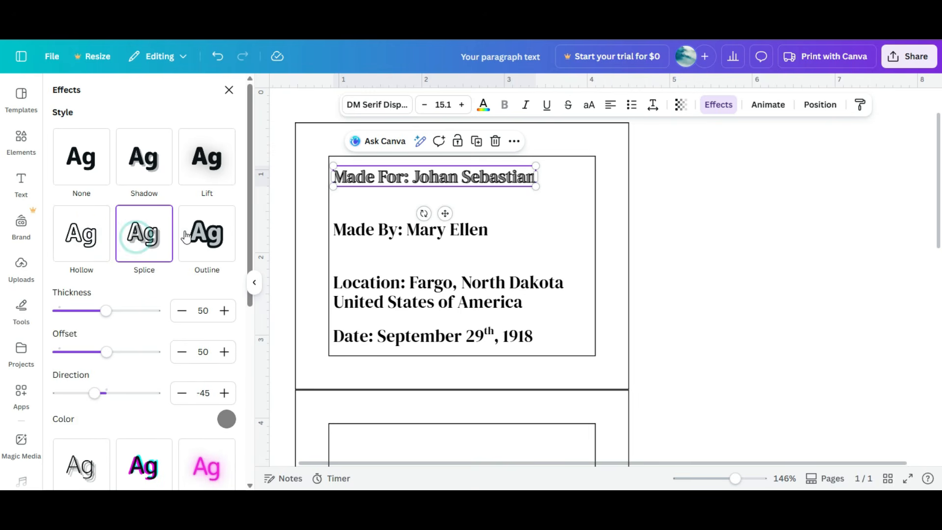
pyautogui.click(206, 236)
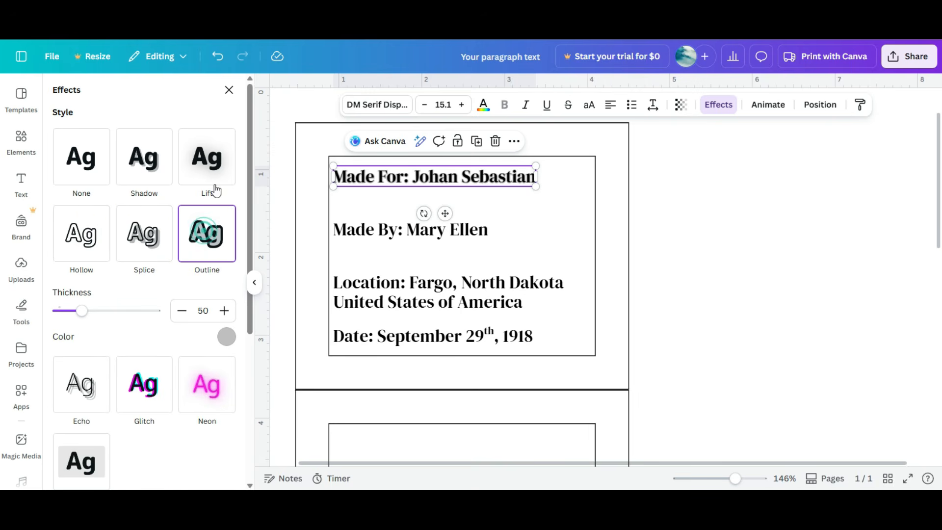
pyautogui.click(223, 161)
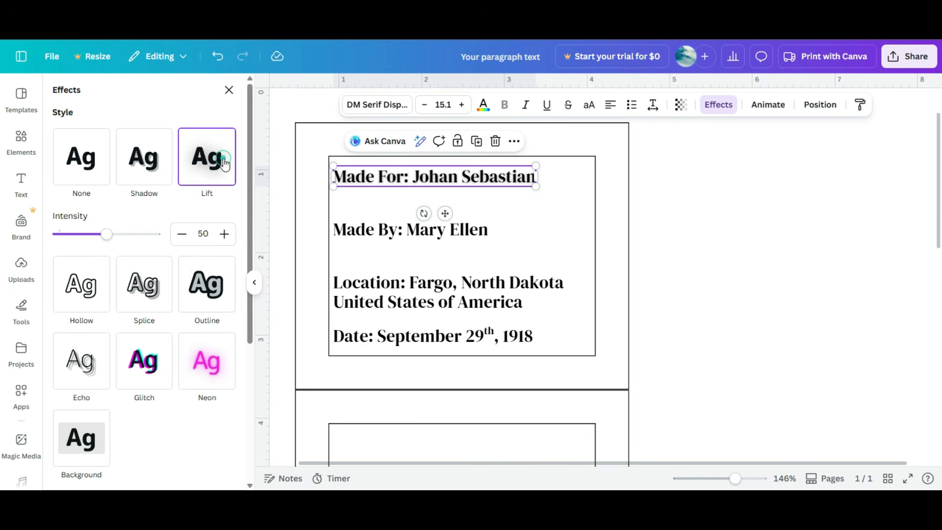
pyautogui.click(151, 361)
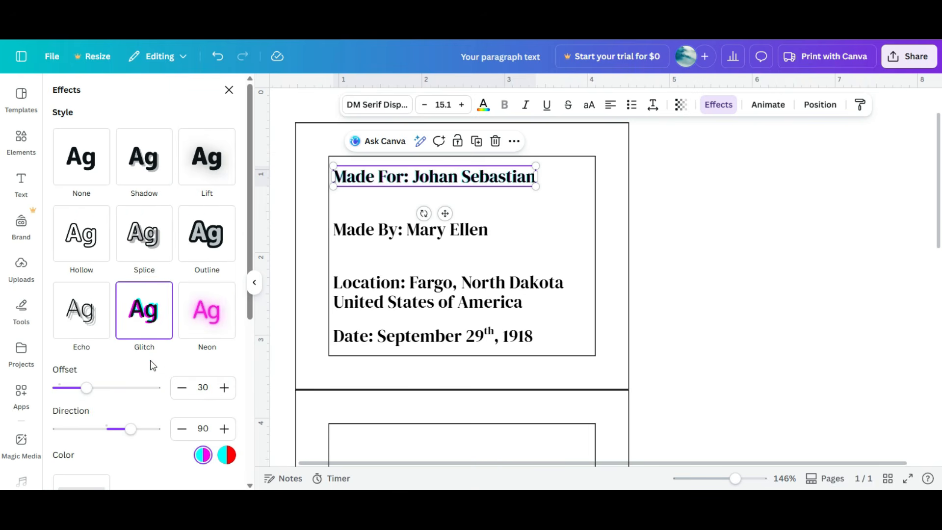
pyautogui.click(204, 316)
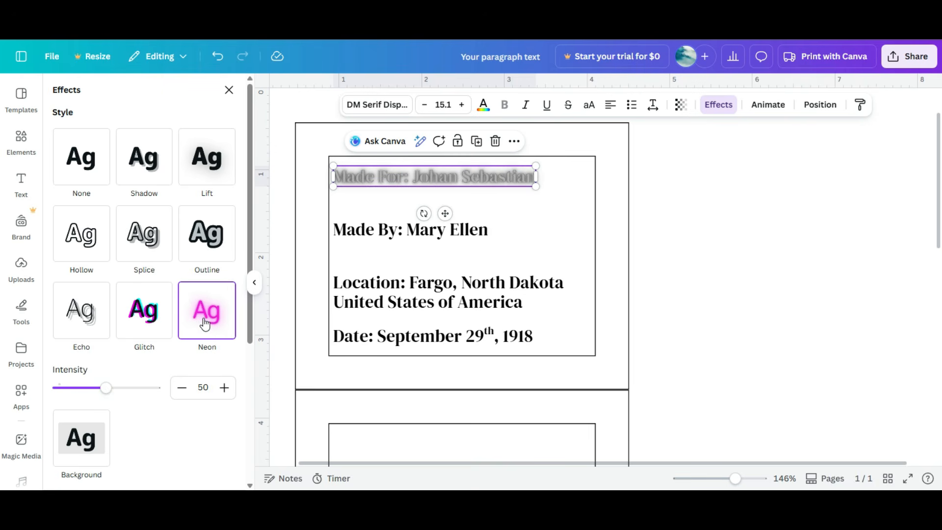
# Step: Try curving the Made For label with a curve of 35, then reset its effect and shape to None
pyautogui.scroll(-2, 206, 323)
pyautogui.scroll(-3, 205, 324)
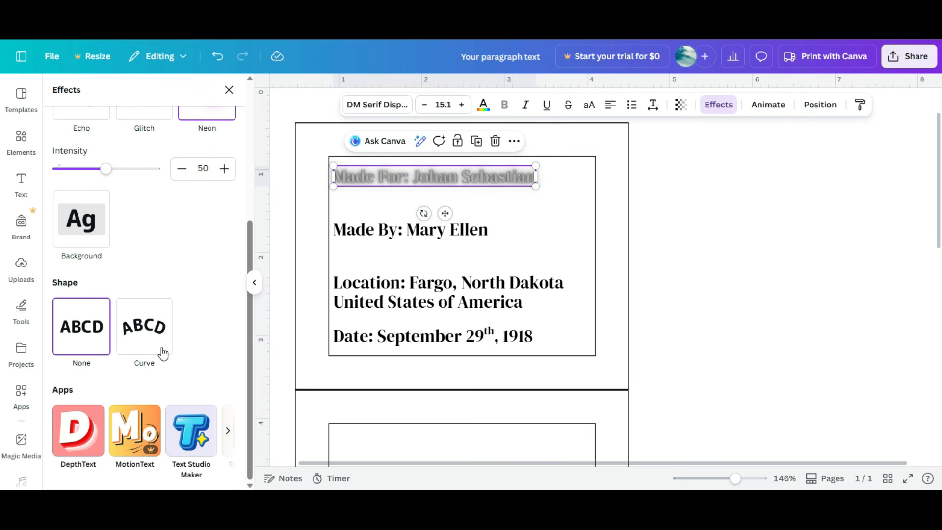
pyautogui.click(146, 331)
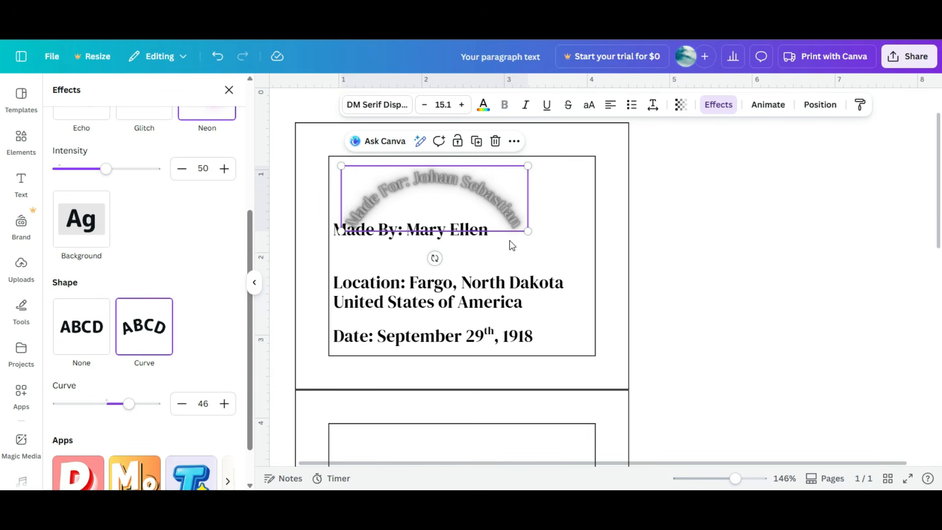
pyautogui.moveTo(127, 402); pyautogui.dragTo(125, 426)
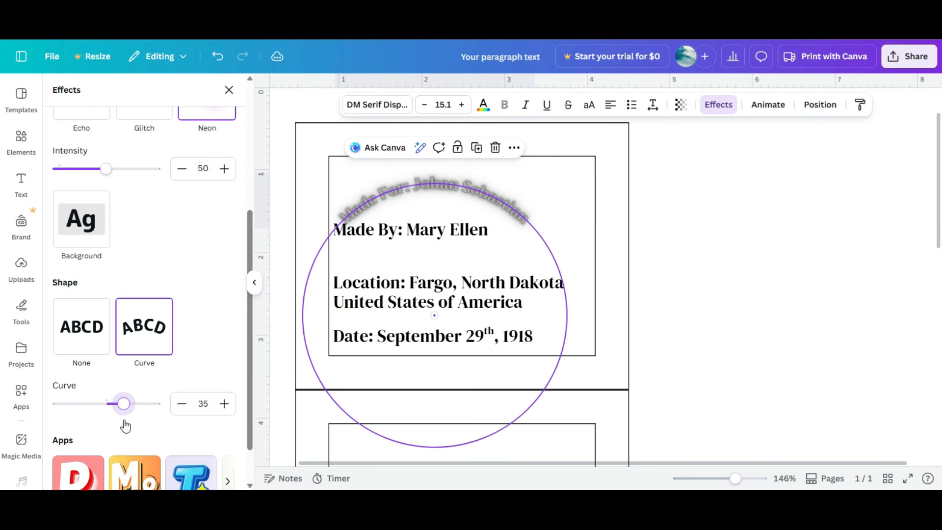
pyautogui.scroll(5, 246, 260)
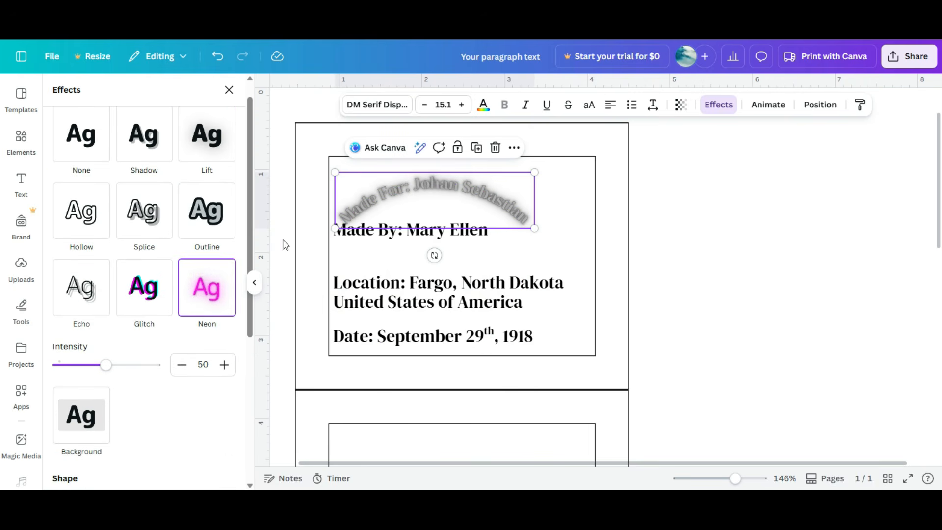
pyautogui.scroll(2, 352, 264)
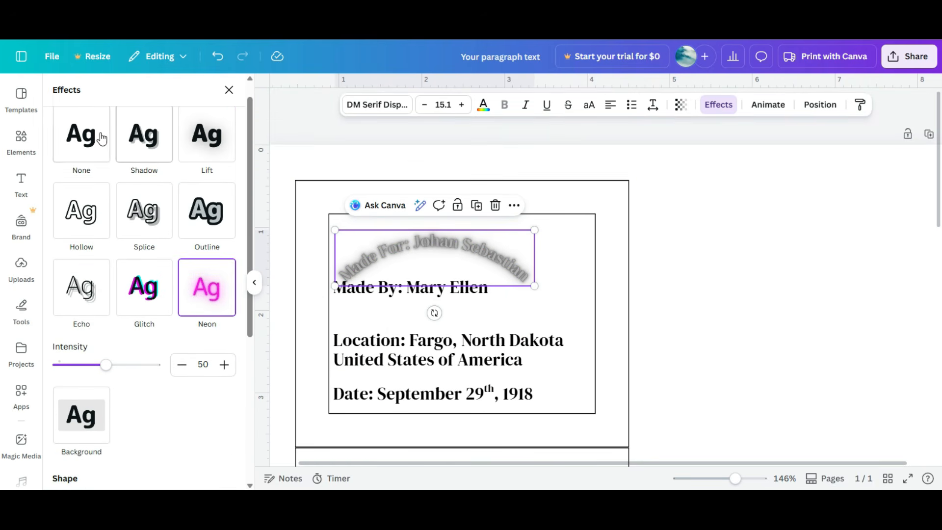
pyautogui.click(86, 137)
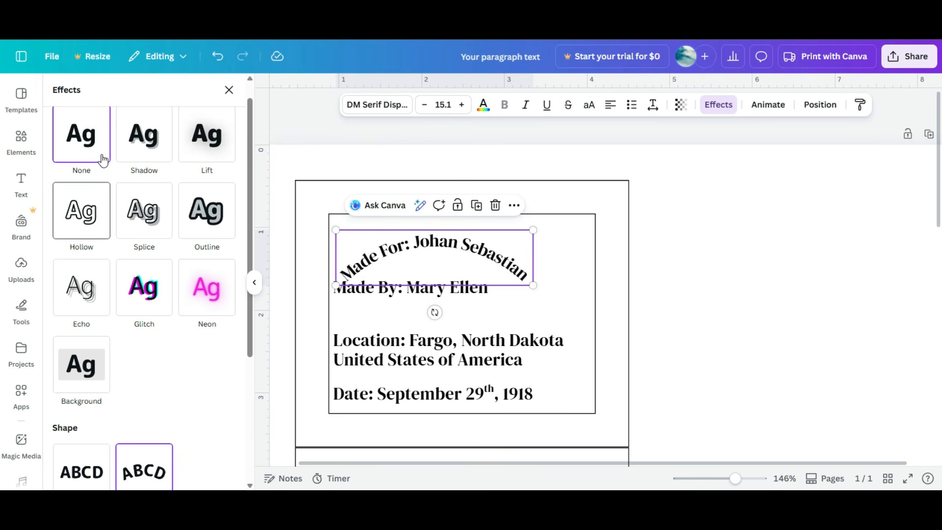
pyautogui.click(79, 467)
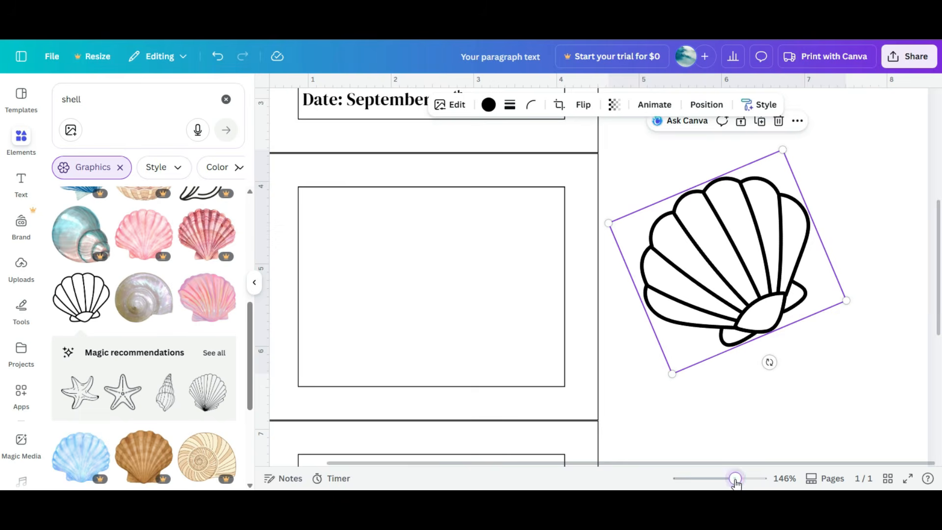
# Step: Download the whole design as a PDF Print file
pyautogui.moveTo(735, 479); pyautogui.dragTo(709, 480)
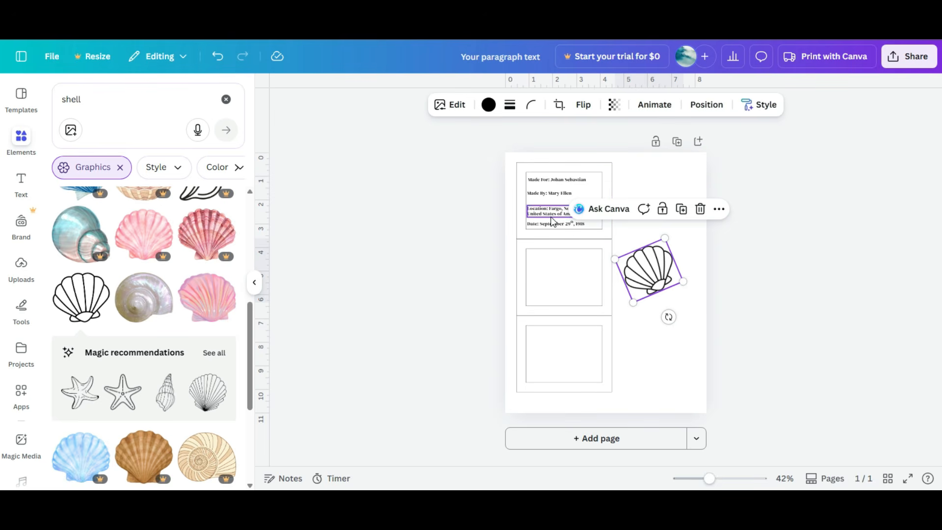
pyautogui.click(898, 60)
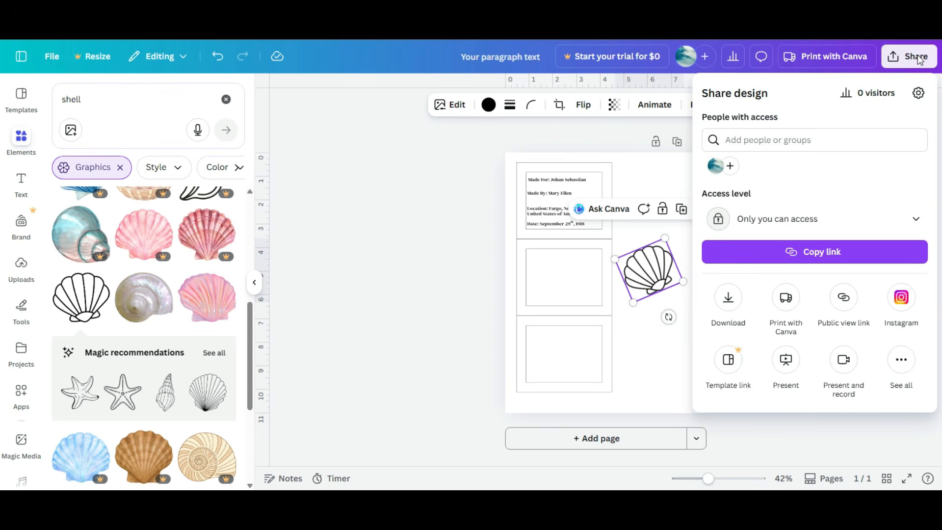
pyautogui.click(730, 297)
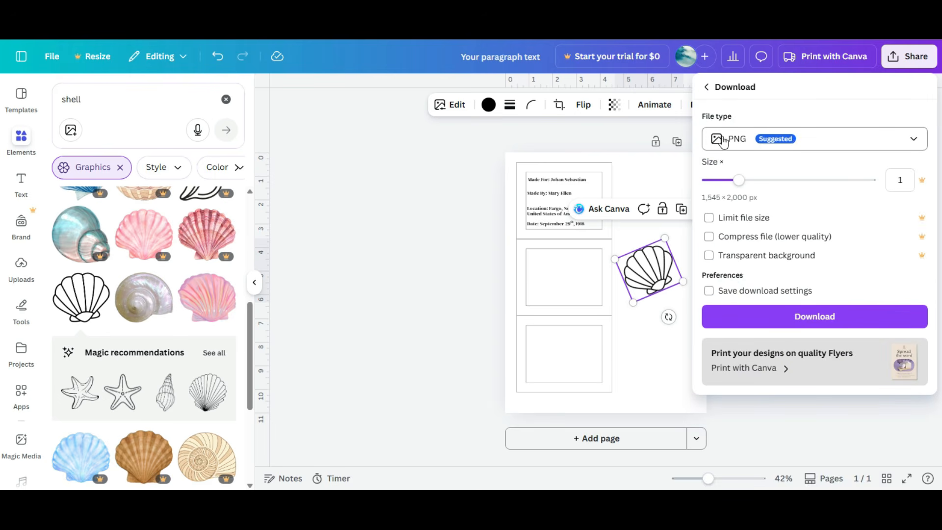
pyautogui.click(789, 141)
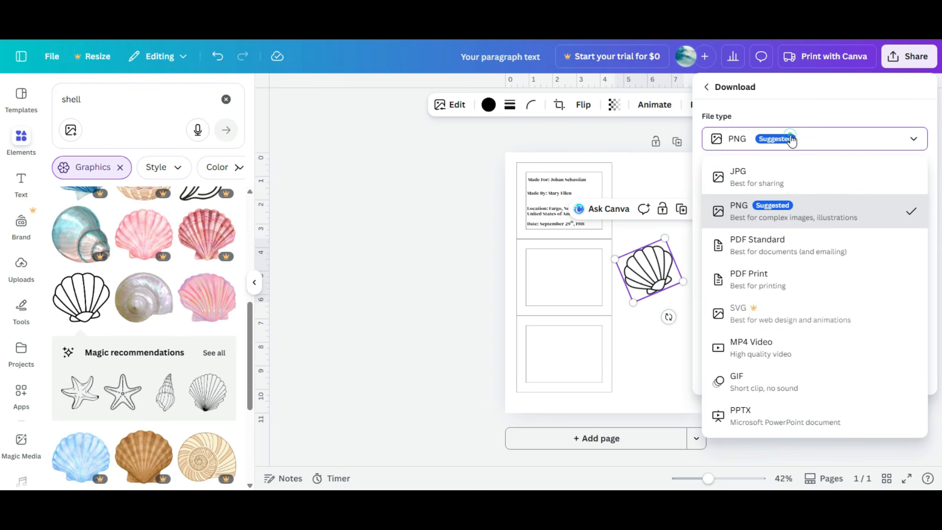
pyautogui.click(796, 286)
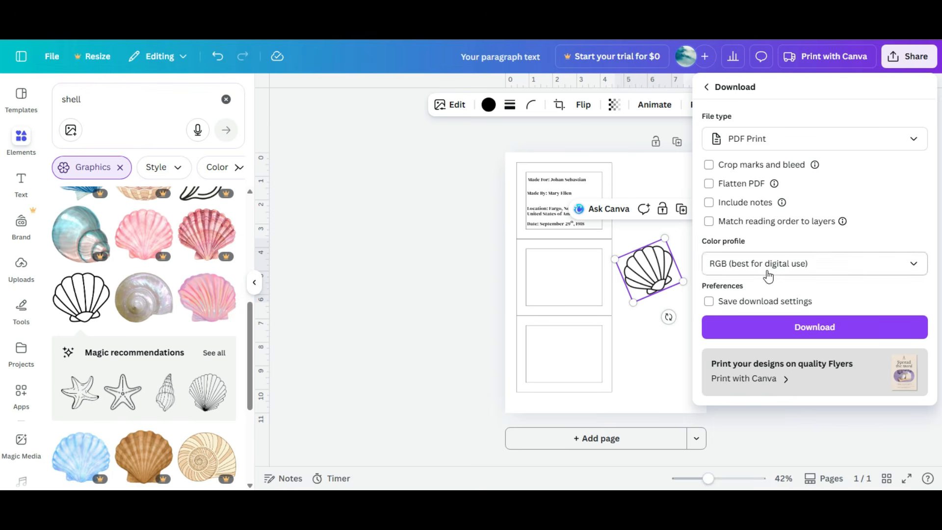
pyautogui.click(792, 335)
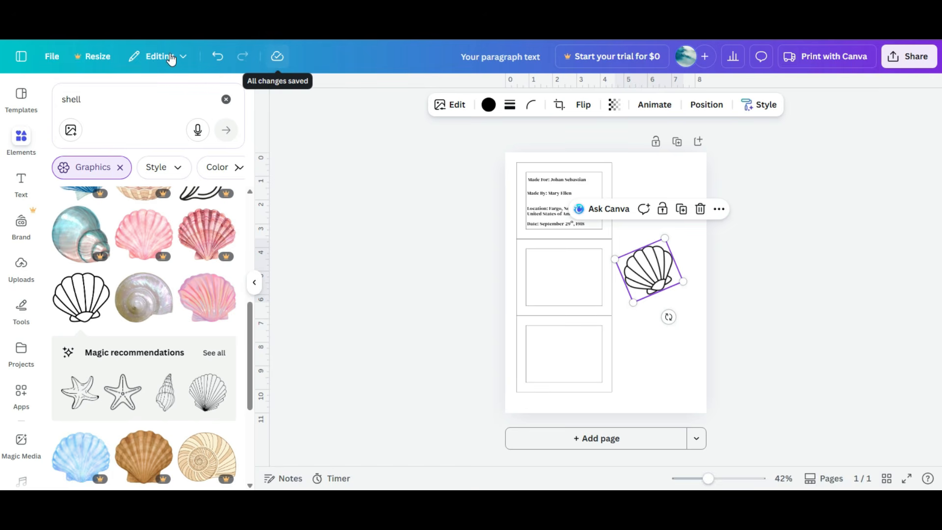
# Step: Return to the Canva home page
pyautogui.click(20, 60)
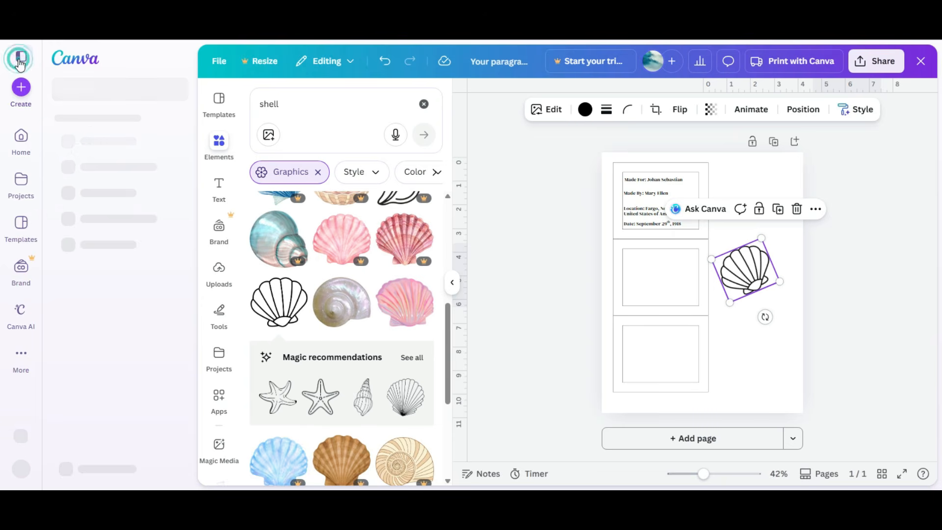
pyautogui.click(20, 141)
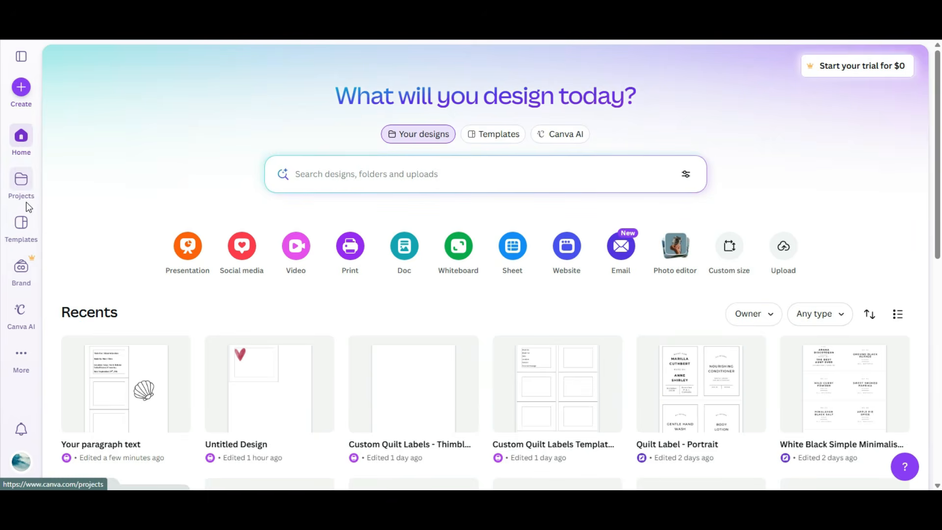
# Step: Search the templates for gift card and browse the results
pyautogui.click(25, 227)
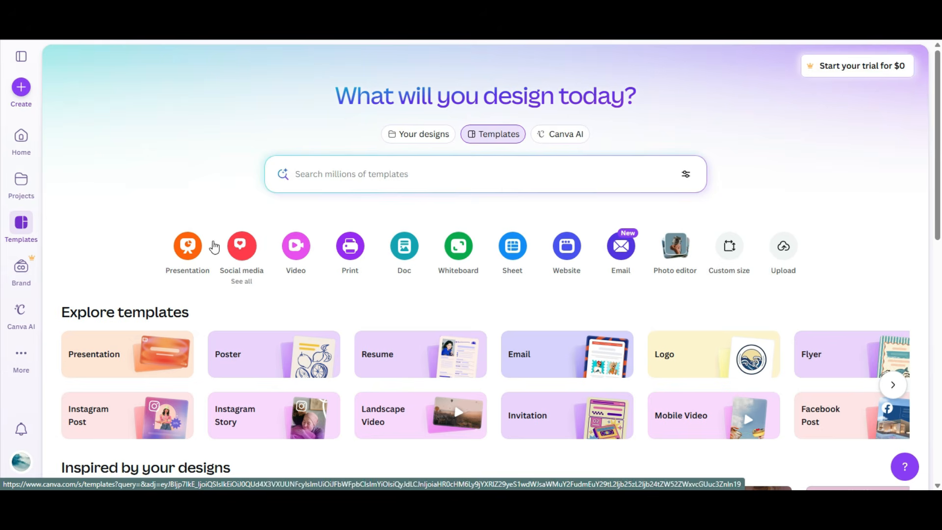
pyautogui.click(320, 174)
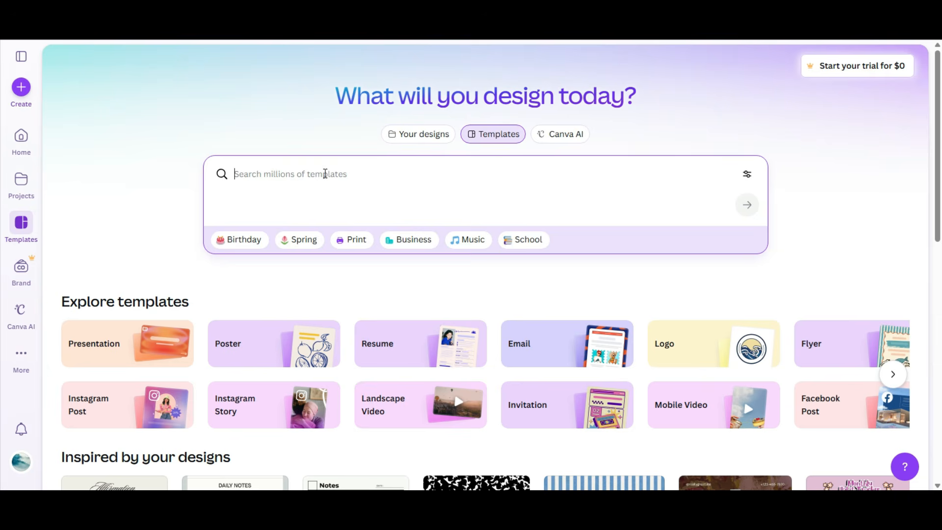
pyautogui.write('gift card')
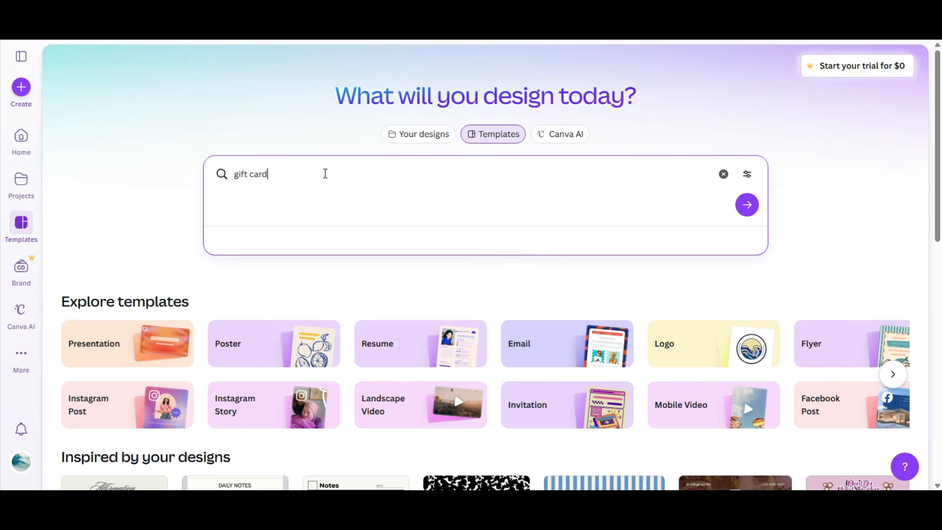
pyautogui.press('Return')
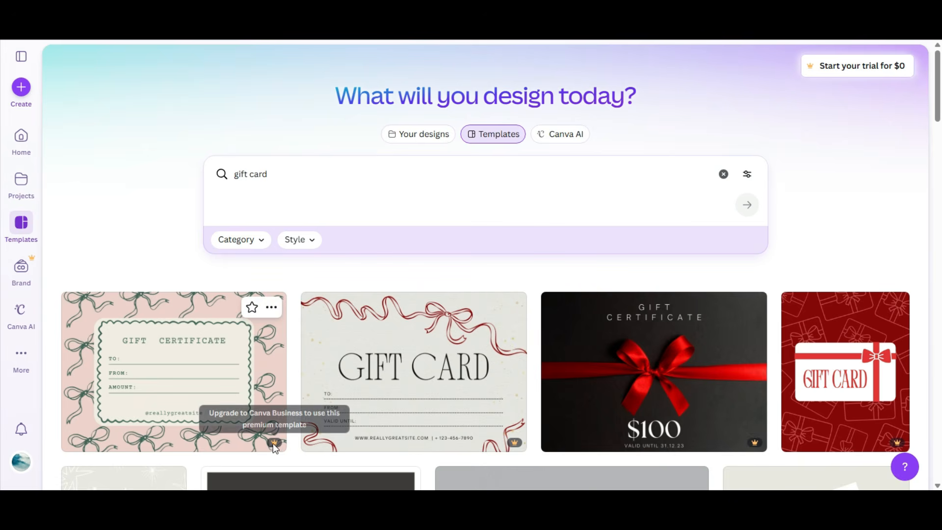
pyautogui.moveTo(276, 445)
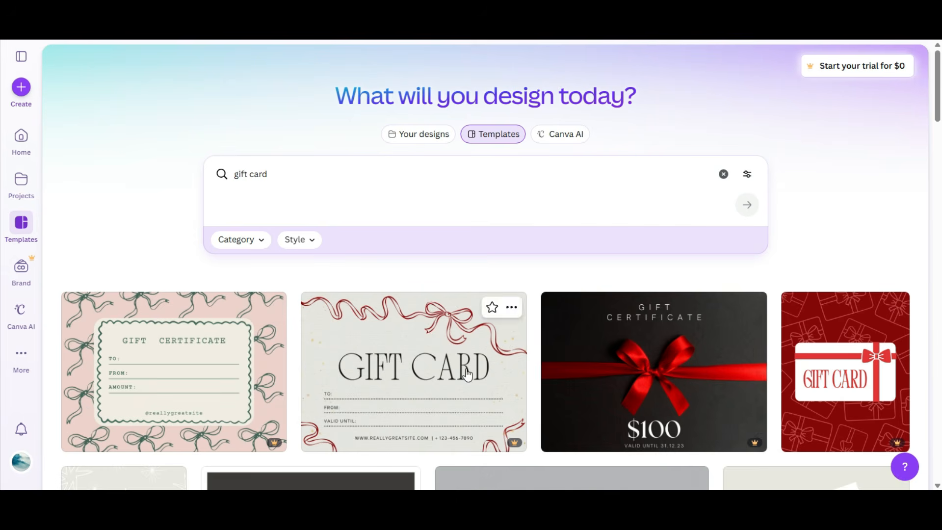
pyautogui.scroll(-5, 597, 321)
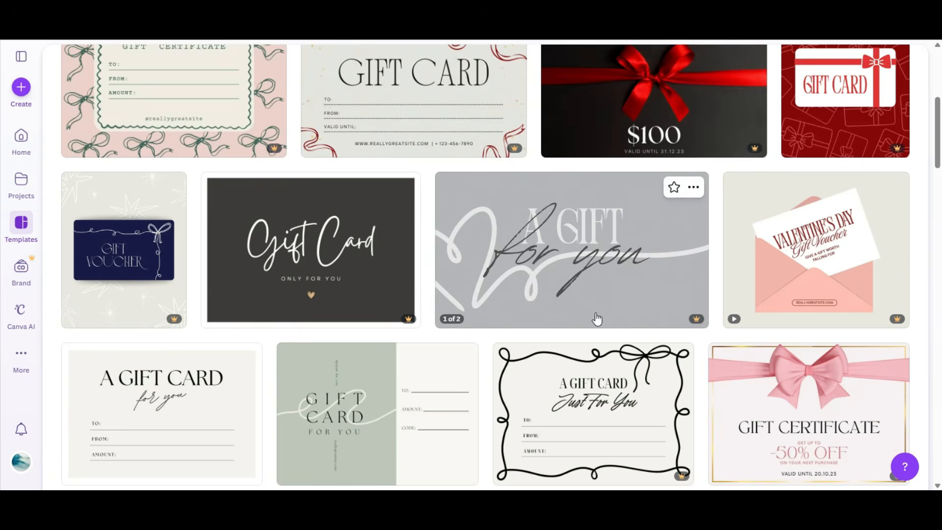
pyautogui.scroll(-2, 597, 320)
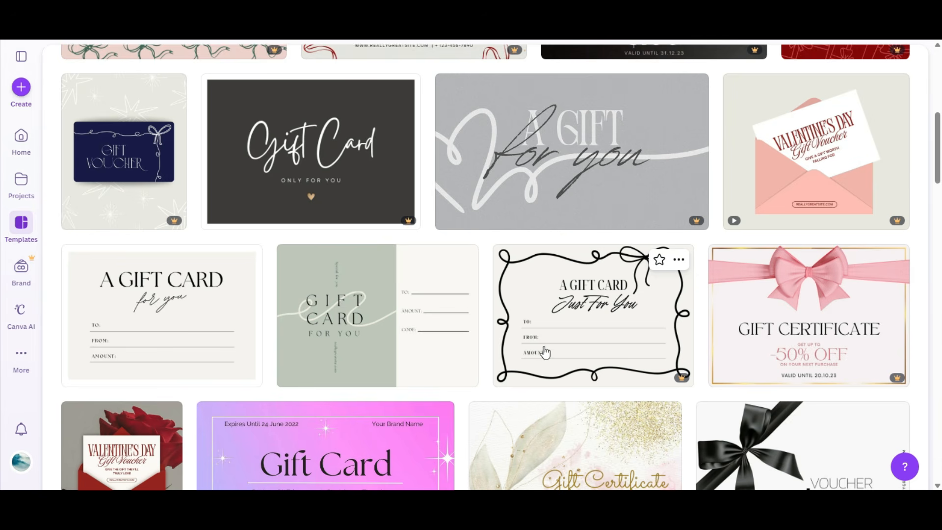
pyautogui.scroll(-5, 562, 339)
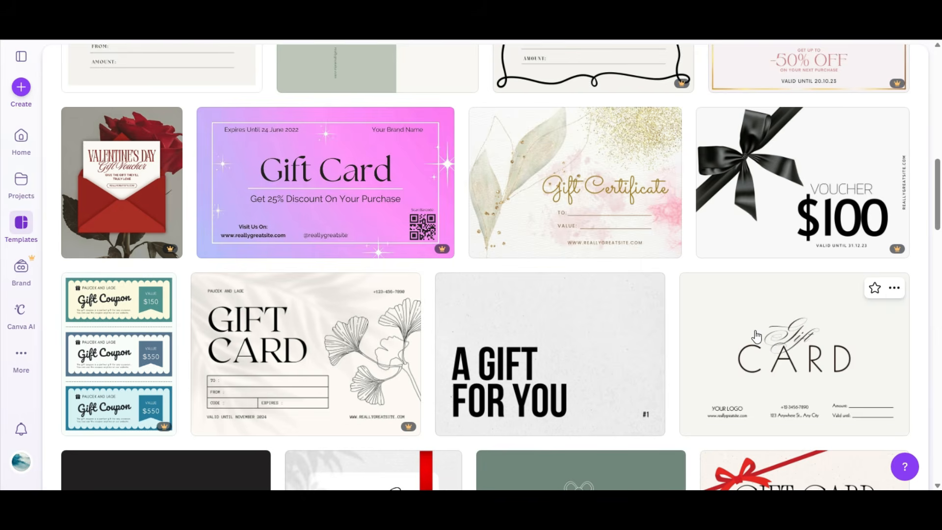
pyautogui.scroll(-5, 758, 337)
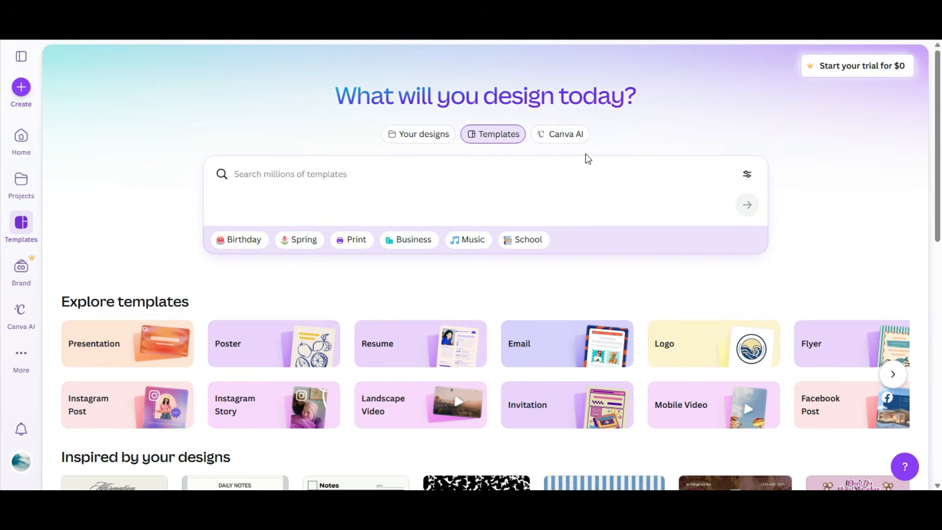
# Step: Open the Logo templates and start customizing the Ojo Dulce bee logo template
pyautogui.click(701, 359)
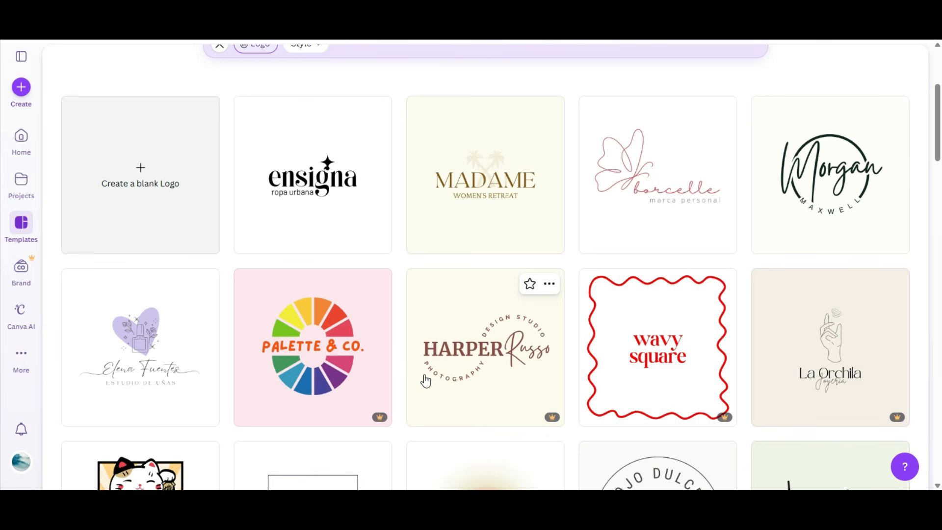
pyautogui.scroll(-4, 477, 386)
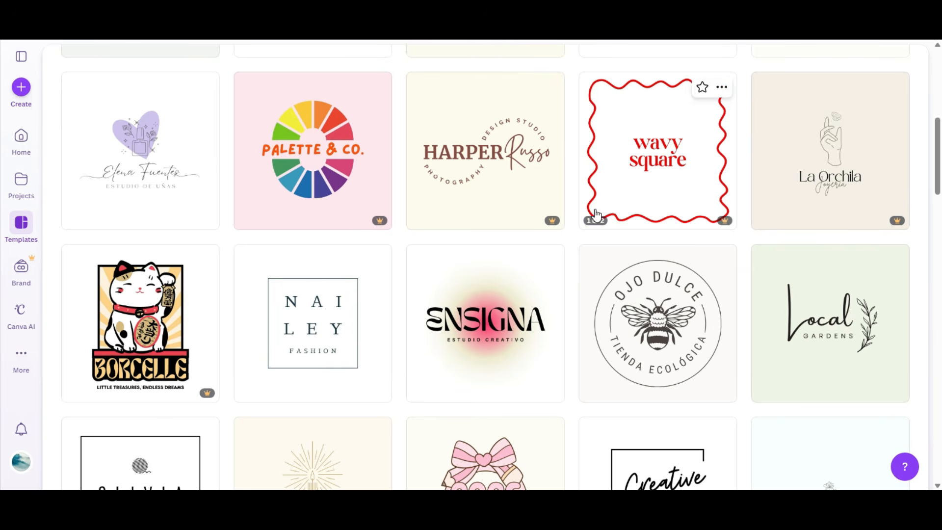
pyautogui.scroll(-4, 486, 330)
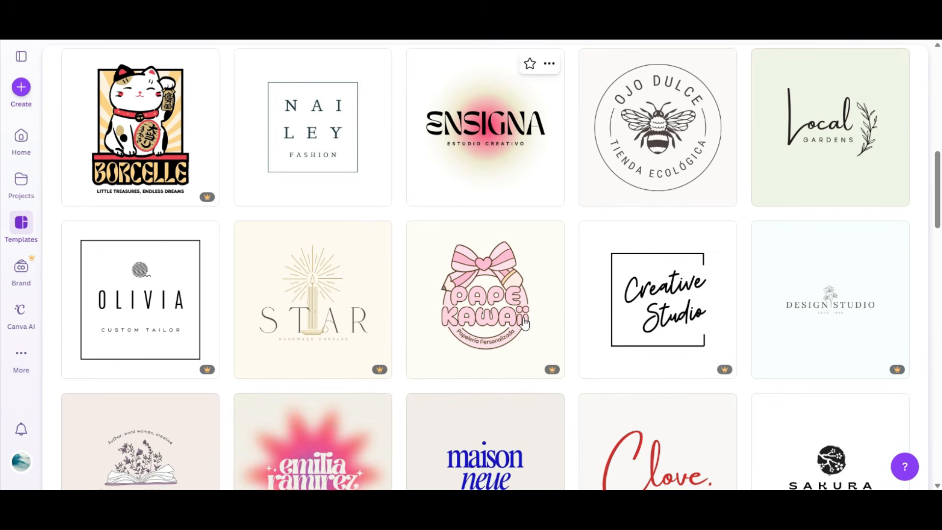
pyautogui.scroll(2, 658, 150)
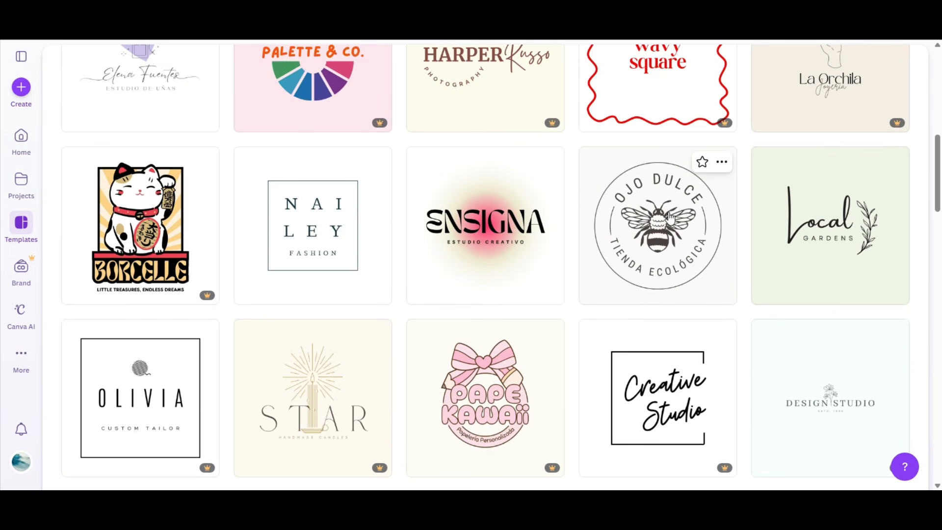
pyautogui.click(658, 223)
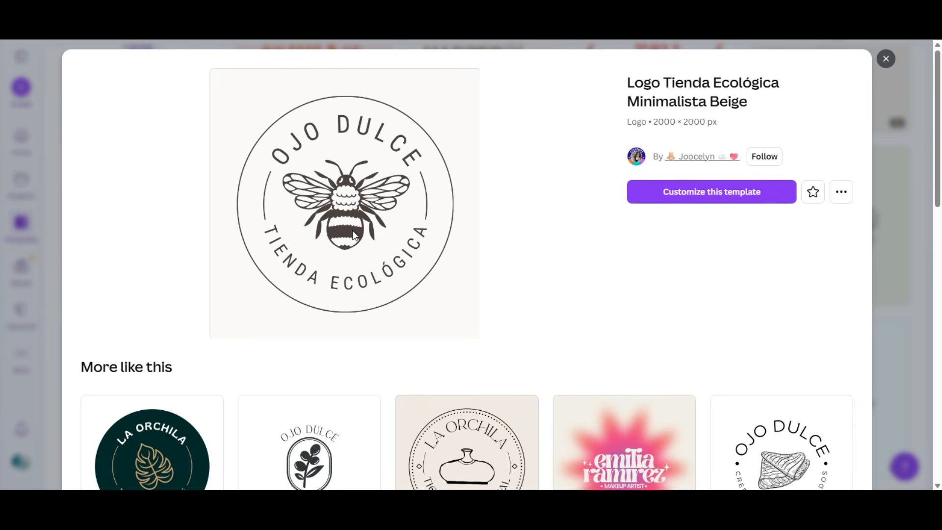
pyautogui.click(672, 193)
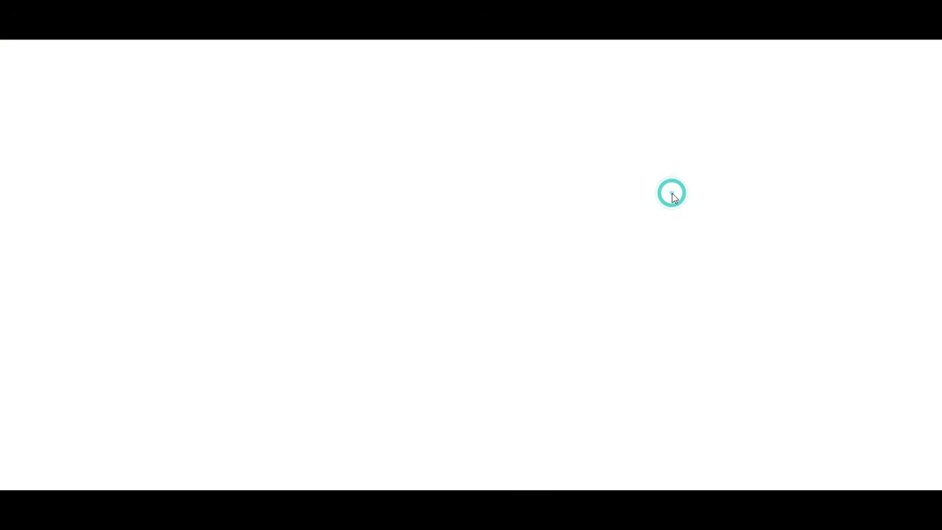
pyautogui.click(474, 190)
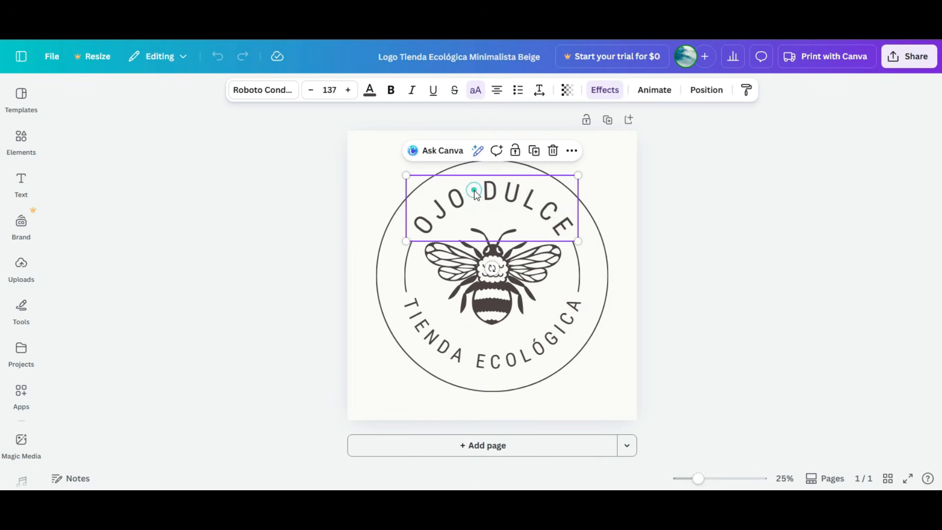
# Step: Copy the bee illustration from the logo template
pyautogui.click(252, 90)
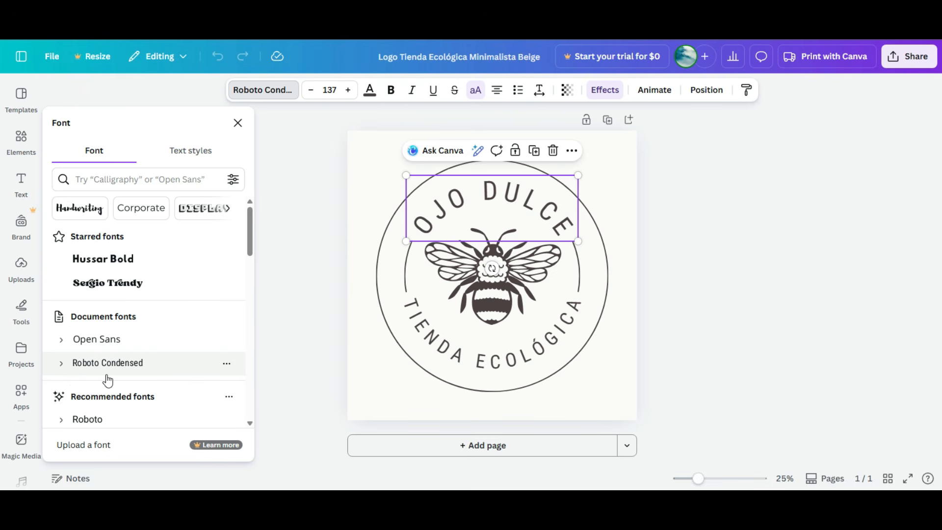
pyautogui.click(494, 293)
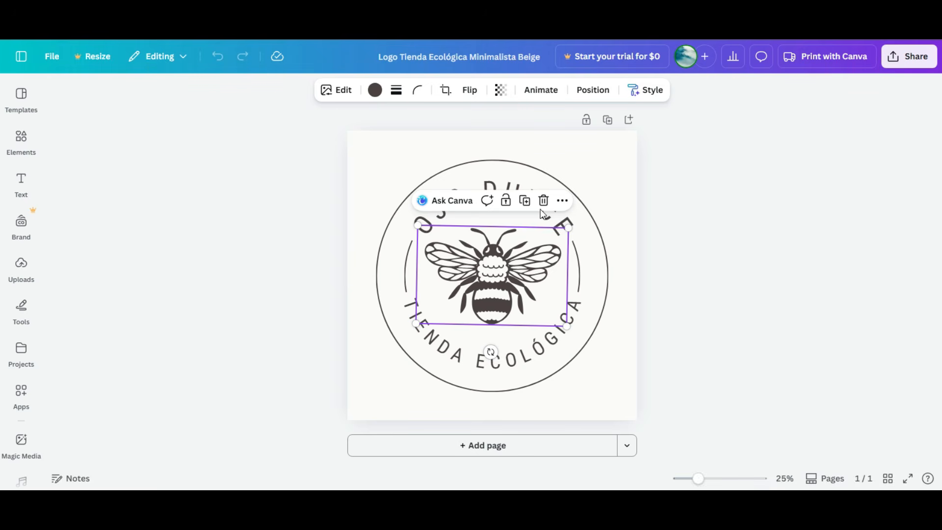
pyautogui.rightClick(487, 274)
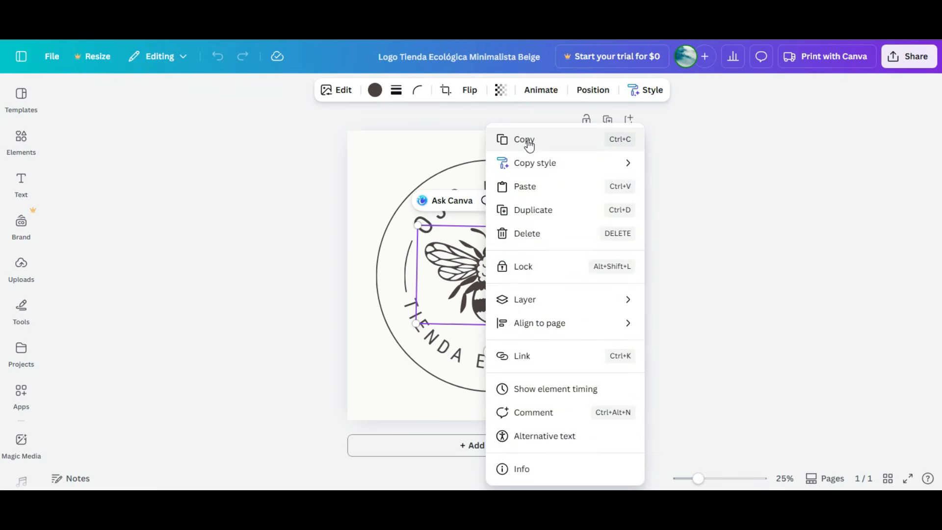
pyautogui.click(579, 144)
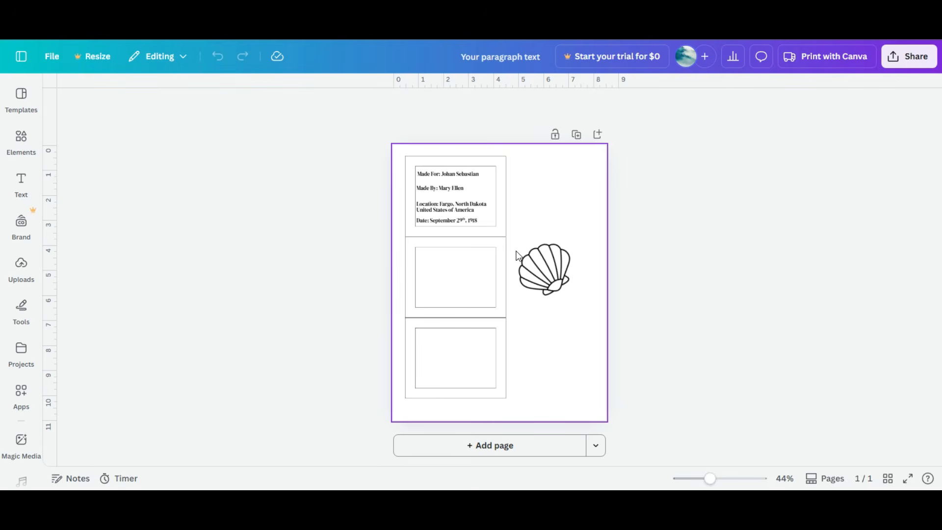
# Step: Paste the bee into the label design, shrink it and move it beside the label rectangles
pyautogui.hotkey('ctrl', 'v')
pyautogui.click(570, 316)
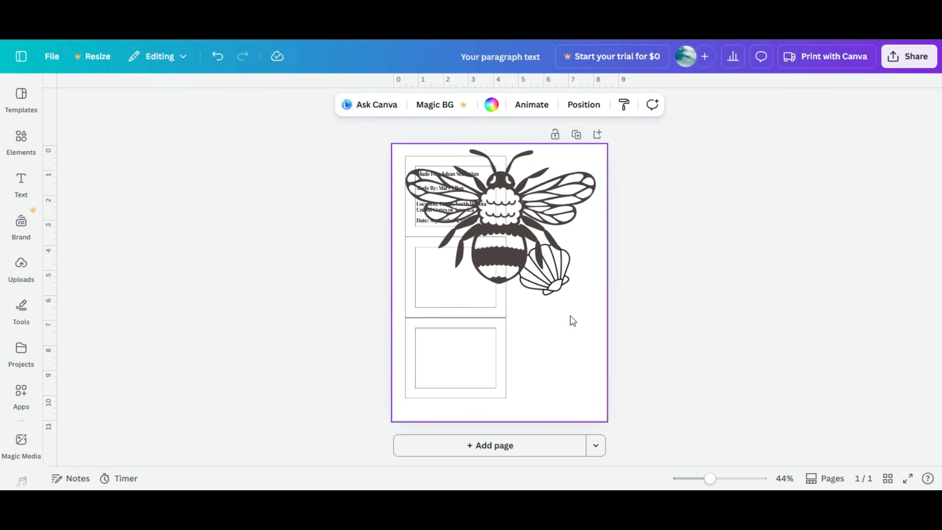
pyautogui.rightClick(571, 318)
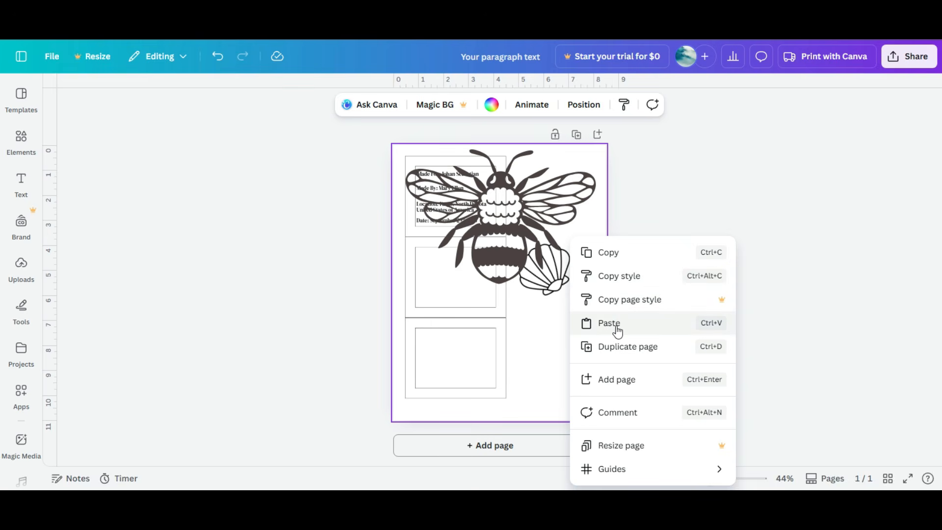
pyautogui.click(524, 205)
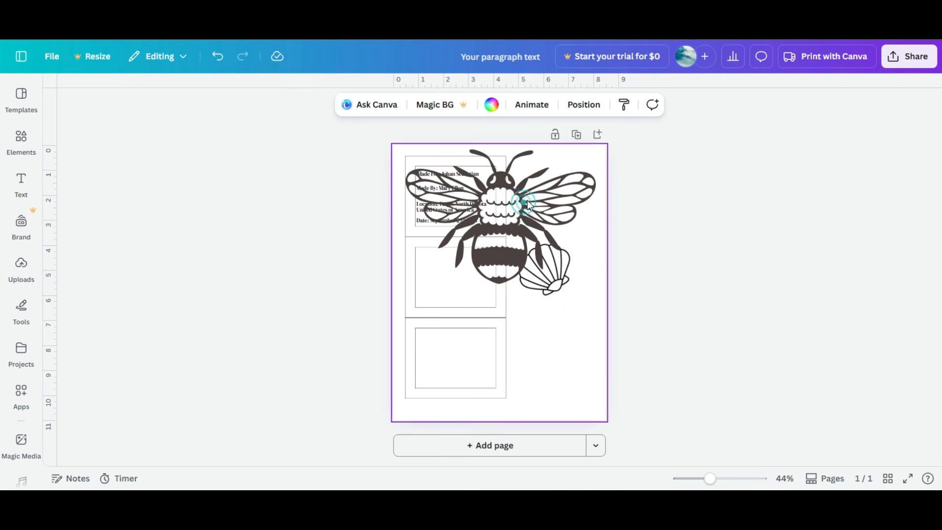
pyautogui.click(503, 213)
pyautogui.moveTo(603, 154); pyautogui.dragTo(507, 211)
pyautogui.moveTo(460, 248); pyautogui.dragTo(546, 353)
pyautogui.moveTo(594, 318); pyautogui.dragTo(564, 344)
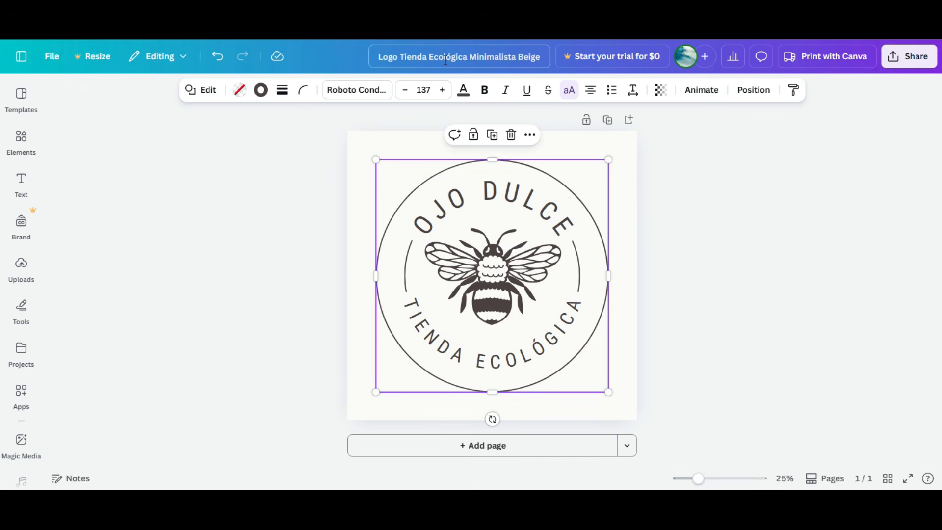
# Step: Search the templates for labels, remove the Logo filter and browse the label results
pyautogui.moveTo(383, 56); pyautogui.dragTo(541, 56)
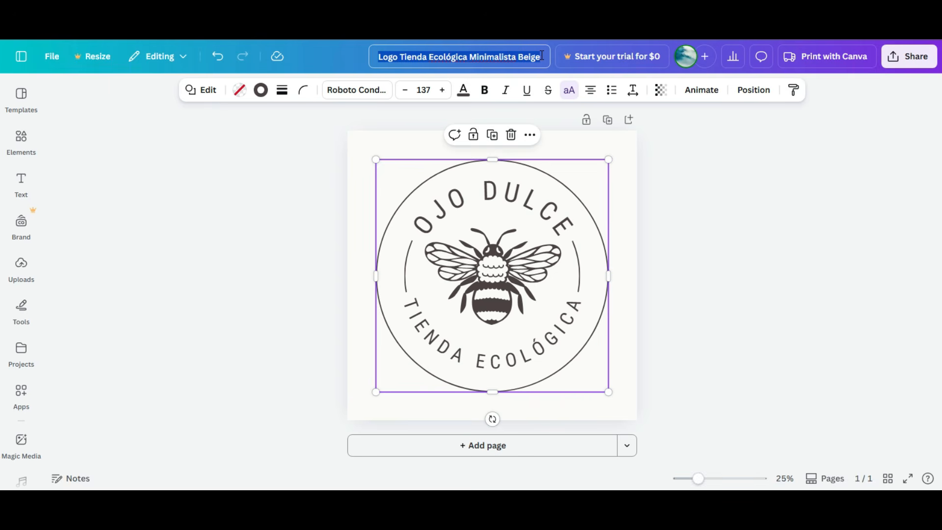
pyautogui.click(530, 250)
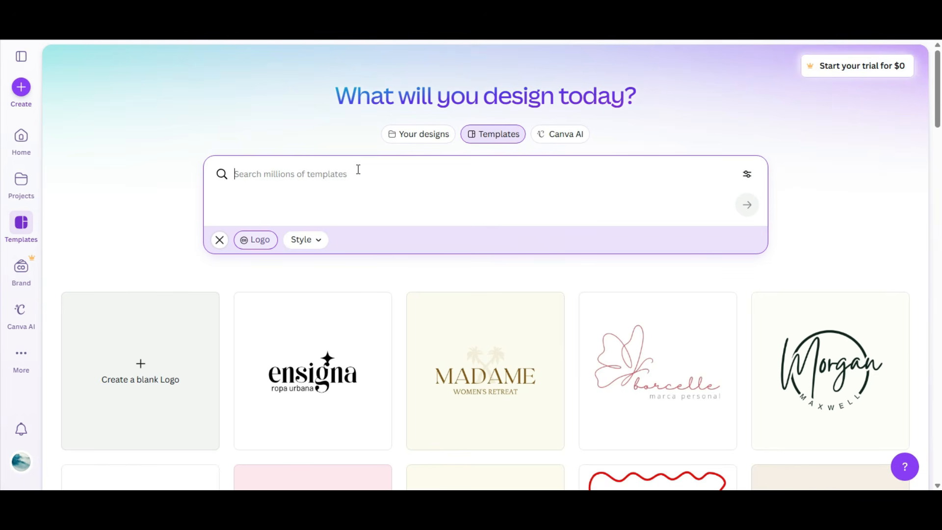
pyautogui.write('label')
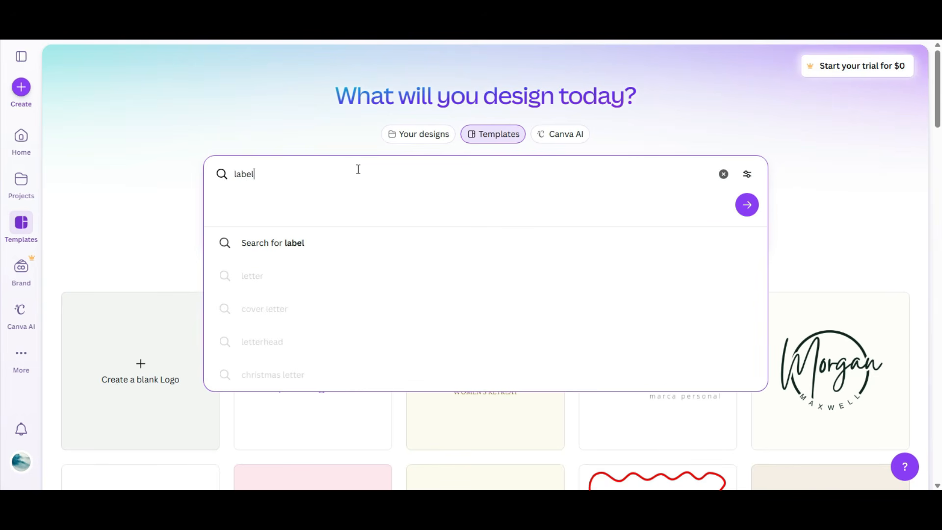
pyautogui.write('s')
pyautogui.press('Return')
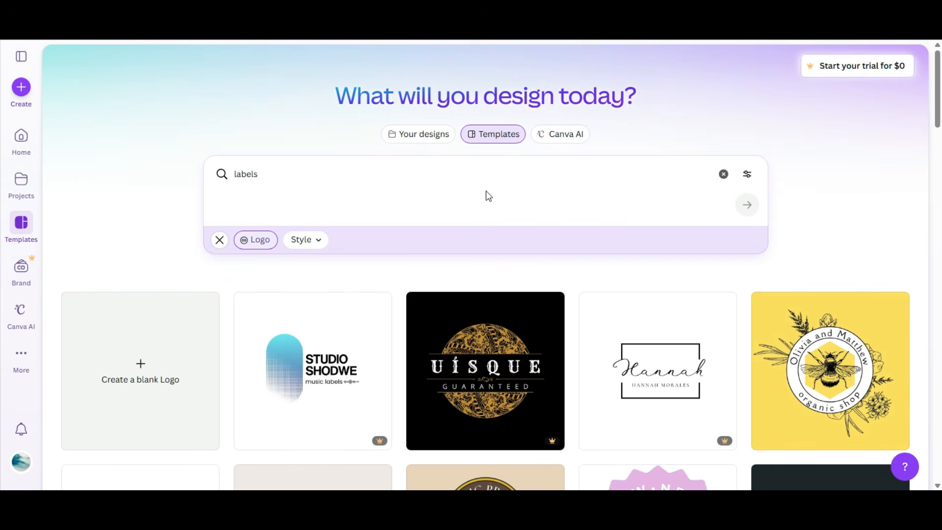
pyautogui.scroll(-4, 491, 182)
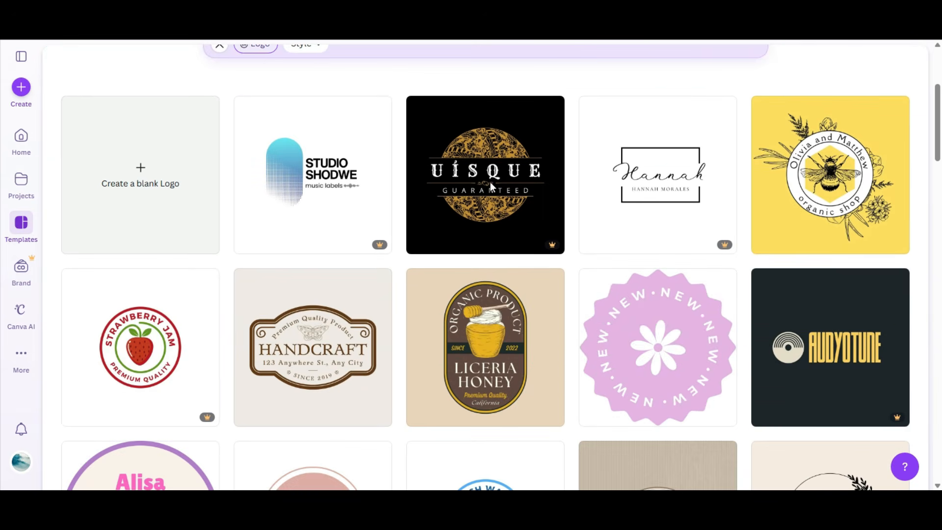
pyautogui.scroll(-4, 567, 206)
pyautogui.scroll(8, 568, 206)
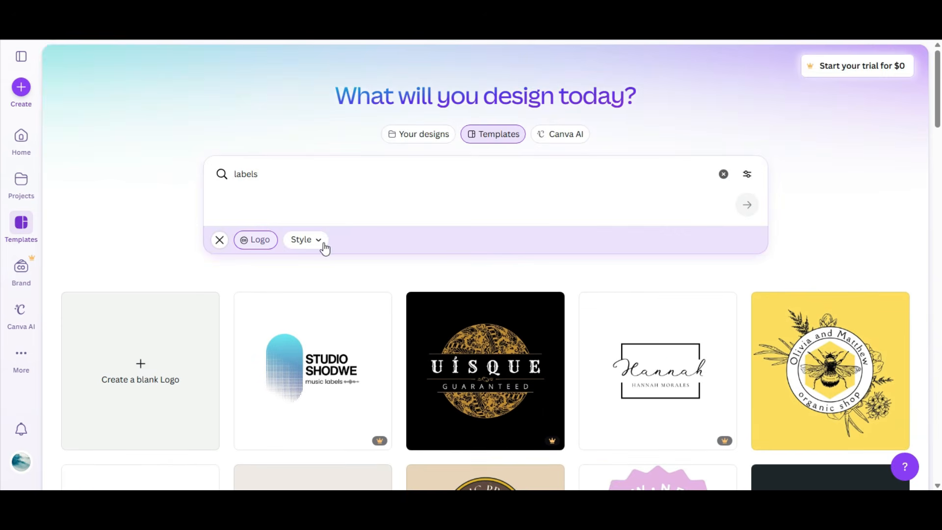
pyautogui.click(220, 243)
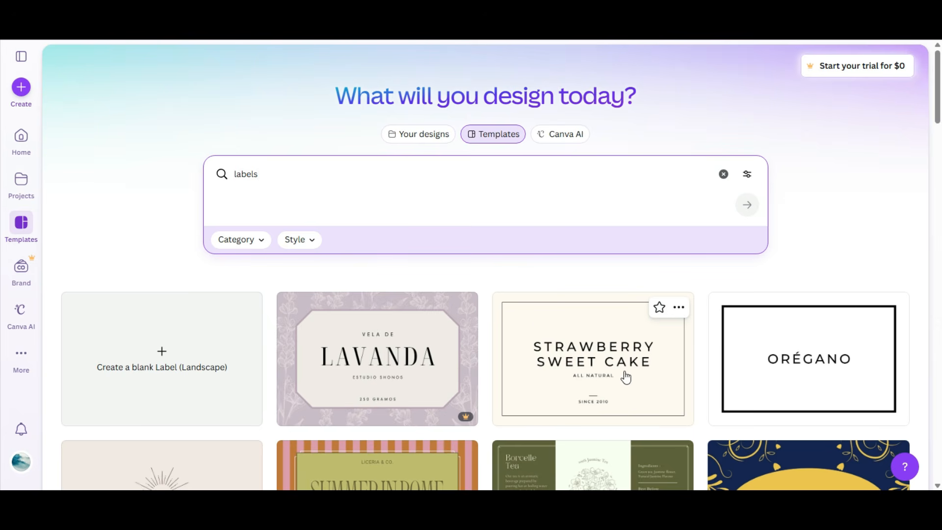
pyautogui.scroll(-4, 580, 349)
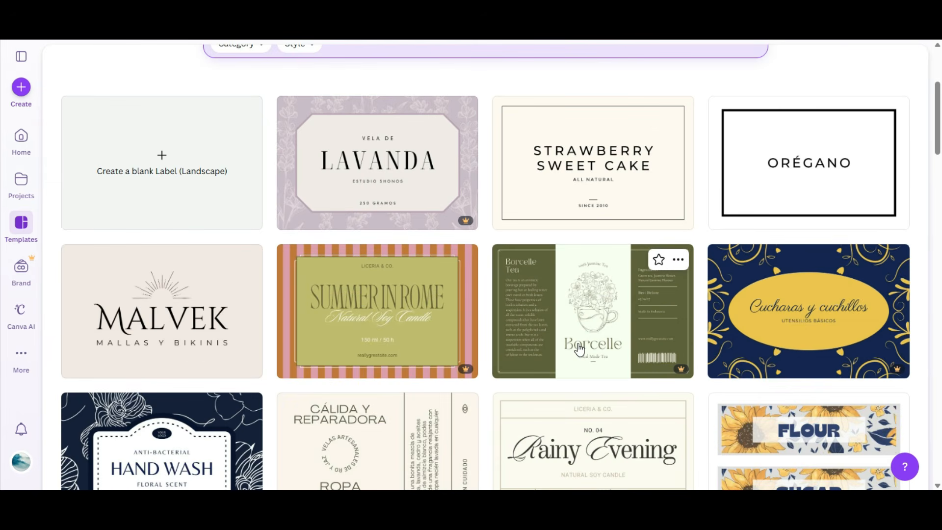
pyautogui.scroll(-1, 579, 349)
pyautogui.scroll(-4, 579, 349)
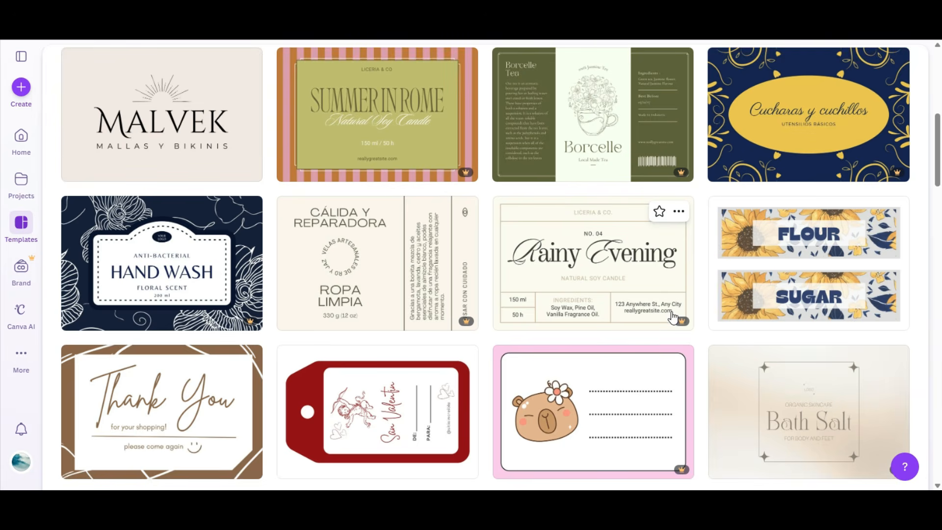
pyautogui.scroll(-10, 500, 302)
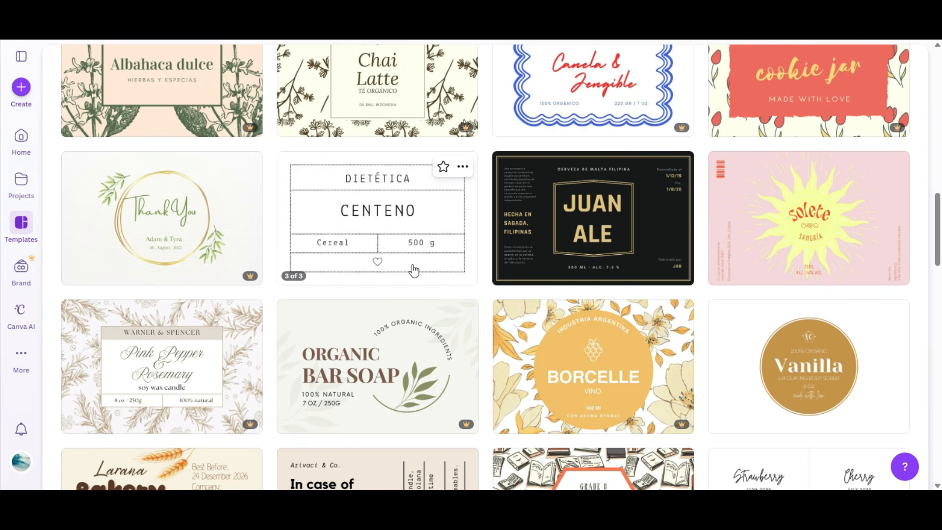
pyautogui.scroll(-4, 680, 332)
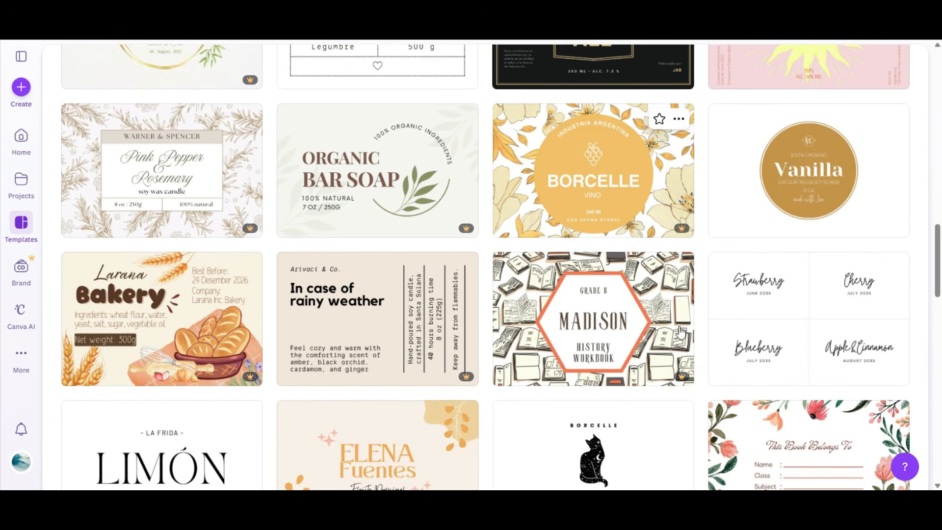
# Step: Scroll through the remaining label templates in the search results
pyautogui.scroll(-5, 684, 330)
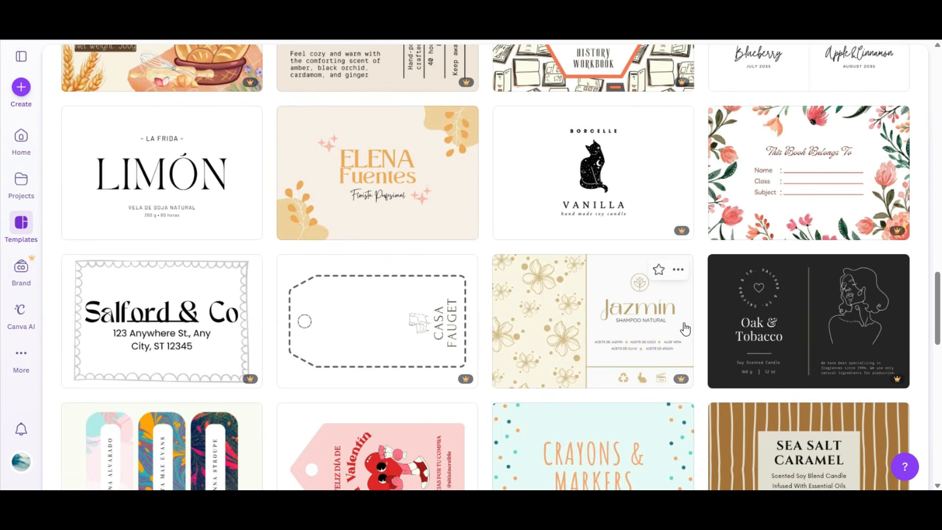
pyautogui.scroll(-4, 690, 328)
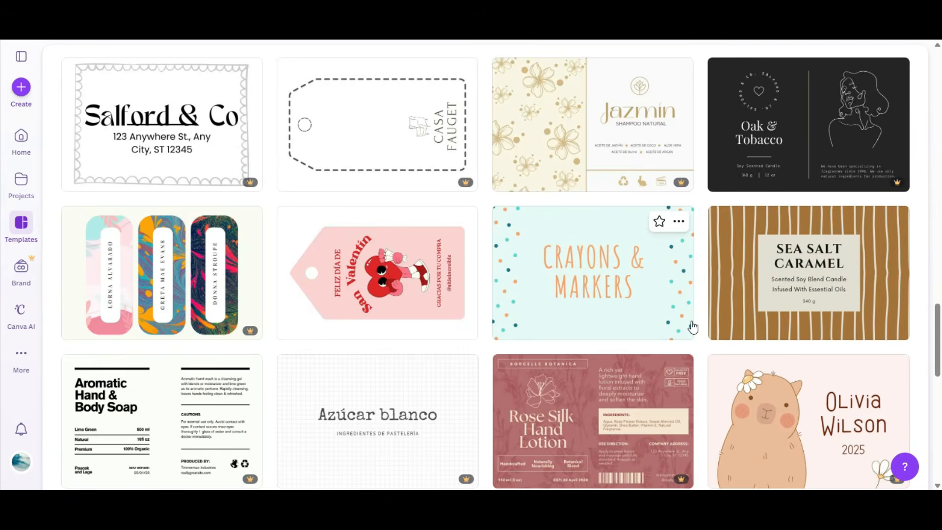
pyautogui.scroll(-4, 692, 328)
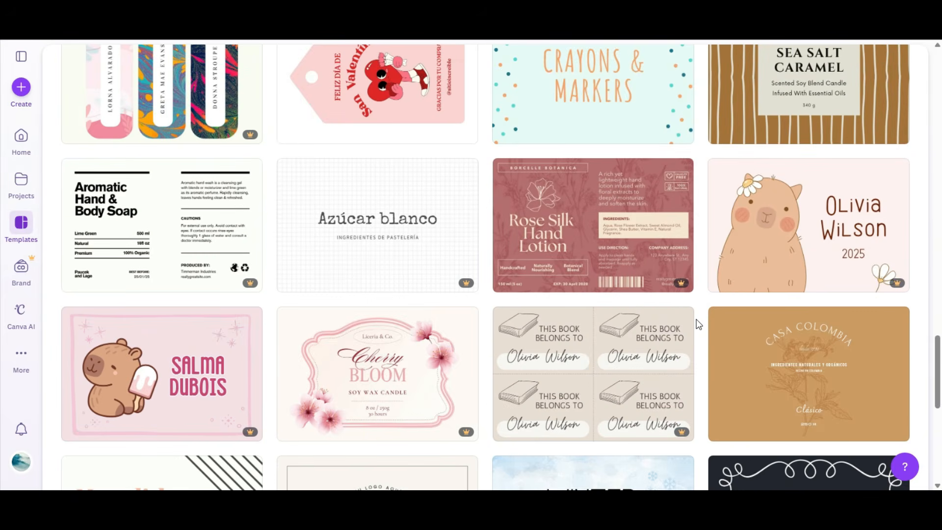
pyautogui.scroll(-5, 699, 325)
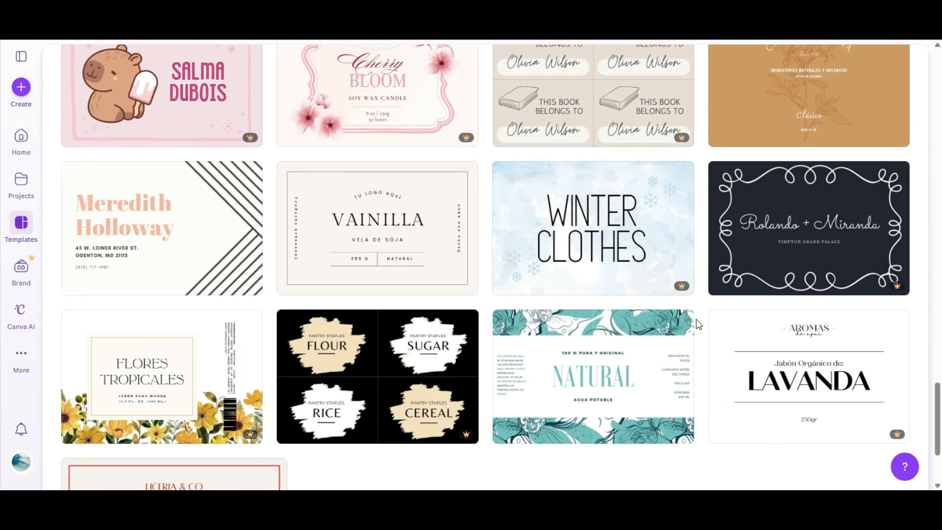
pyautogui.moveTo(689, 329)
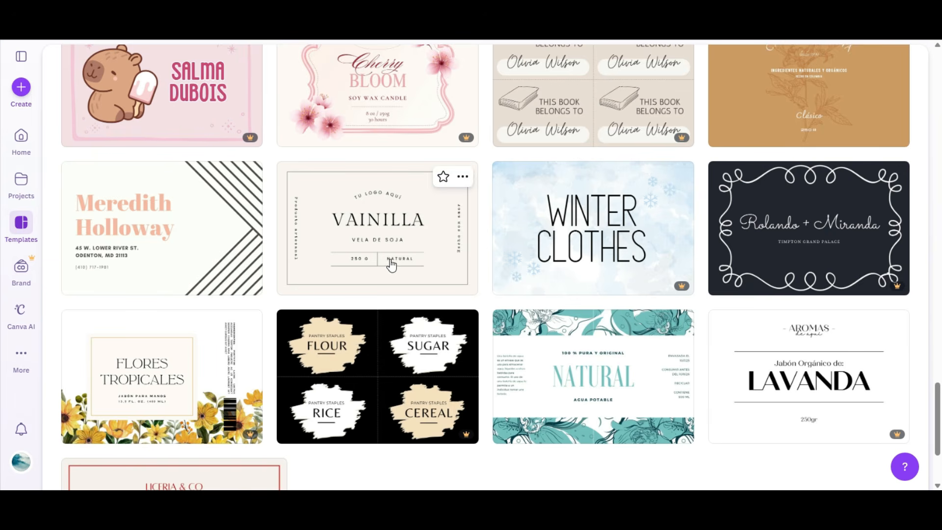
pyautogui.scroll(-3, 392, 260)
pyautogui.scroll(-5, 395, 262)
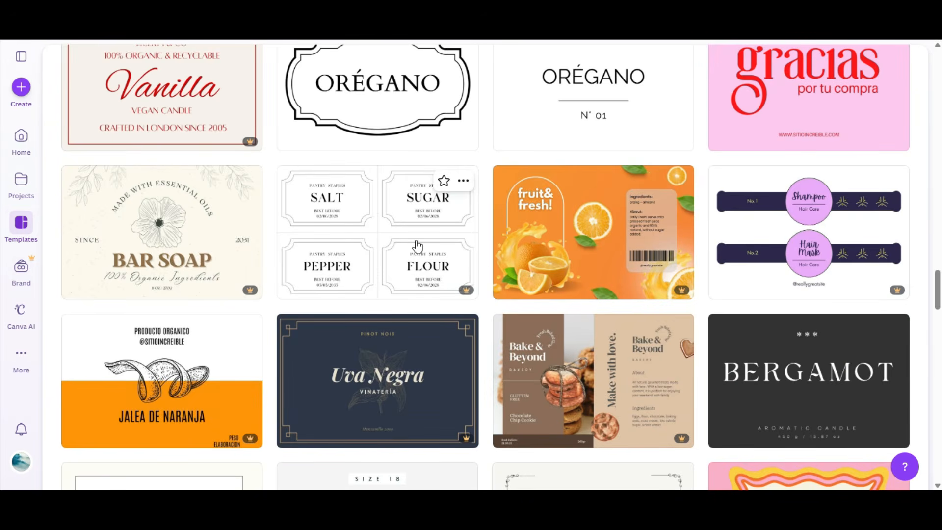
pyautogui.scroll(-4, 415, 246)
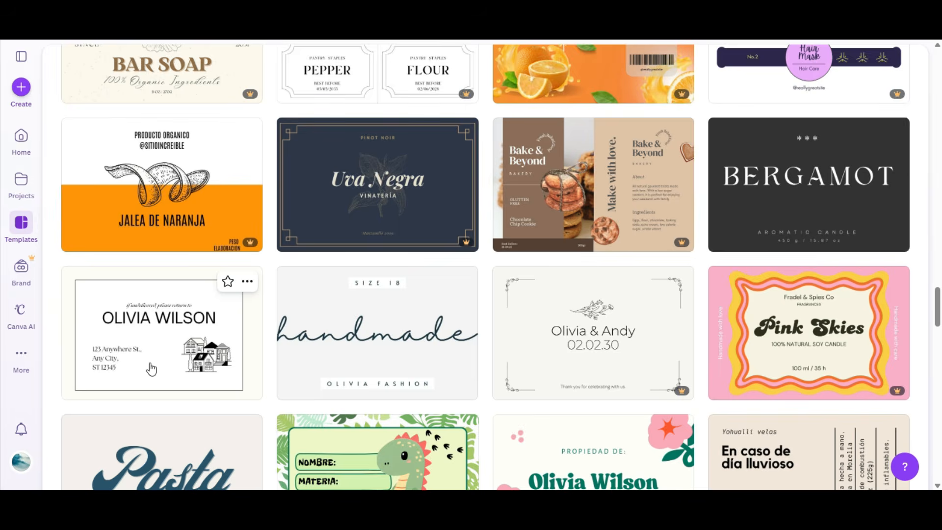
pyautogui.scroll(-2, 254, 356)
pyautogui.scroll(8, 263, 363)
pyautogui.scroll(15, 263, 364)
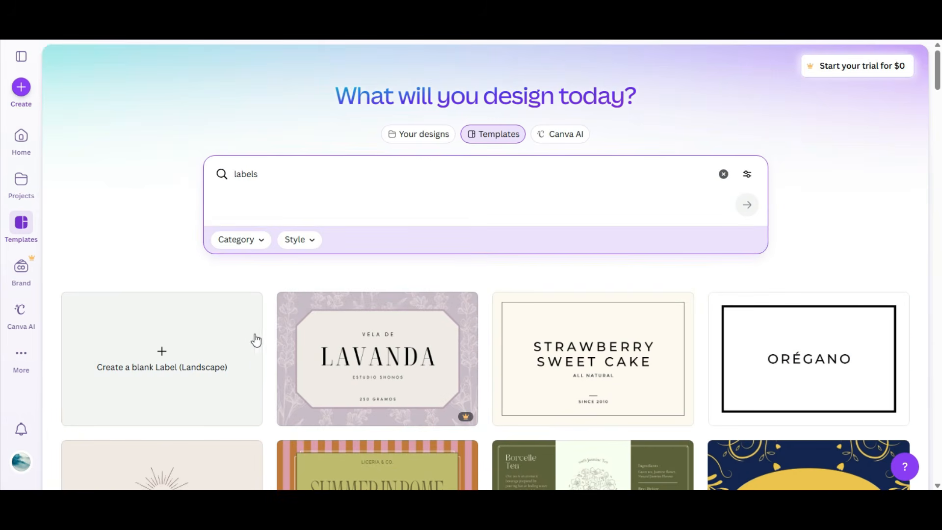
# Step: Filter the label templates by the Playful style and browse the filtered results
pyautogui.click(298, 240)
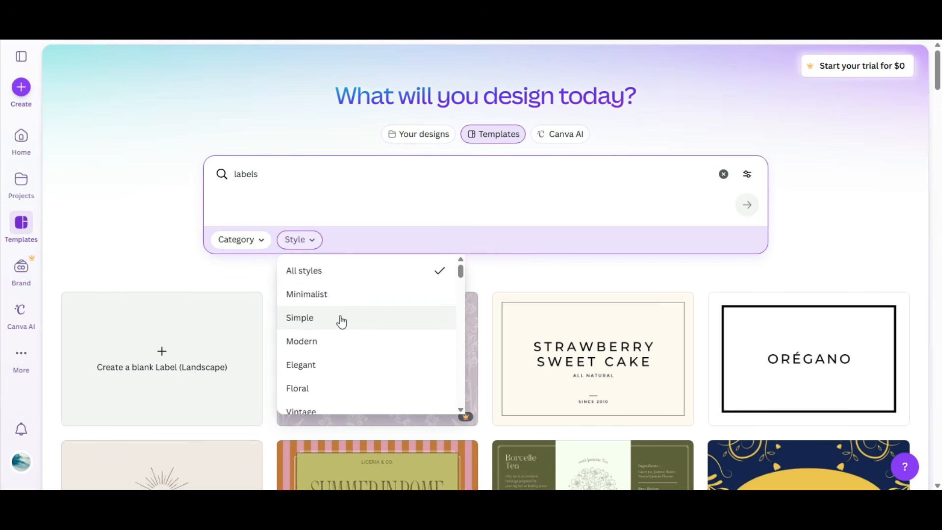
pyautogui.scroll(-3, 342, 321)
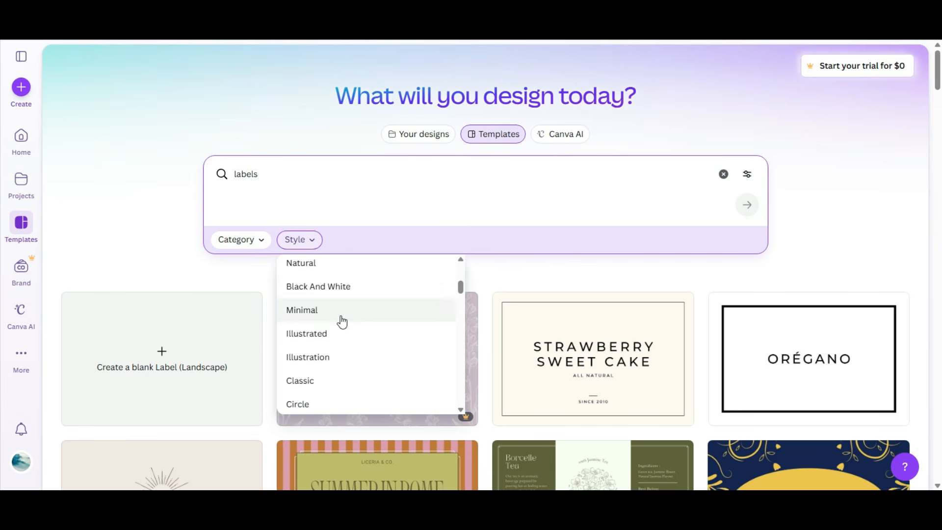
pyautogui.scroll(-2, 341, 370)
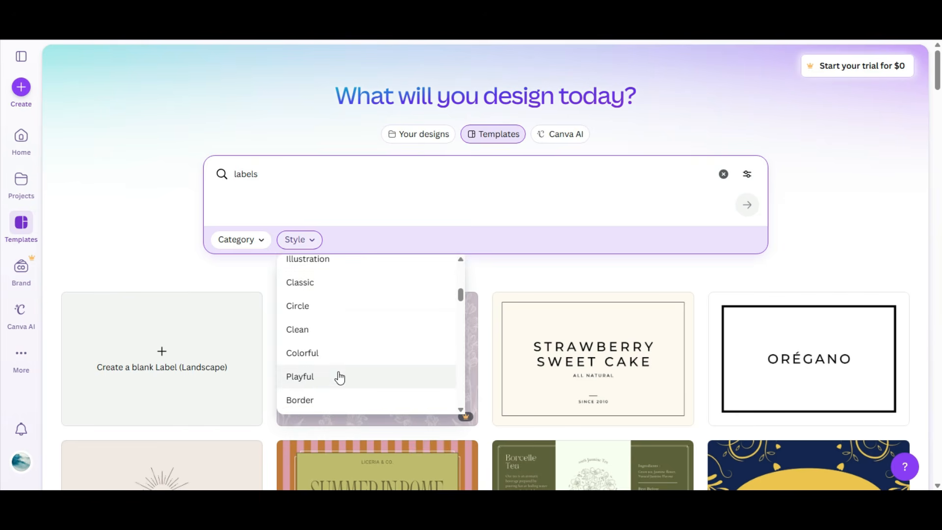
pyautogui.click(316, 384)
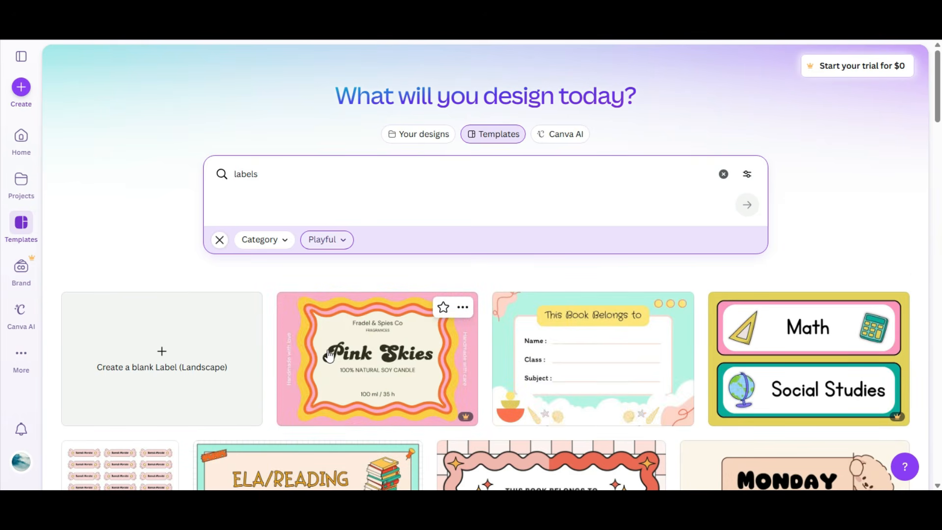
pyautogui.scroll(-4, 327, 353)
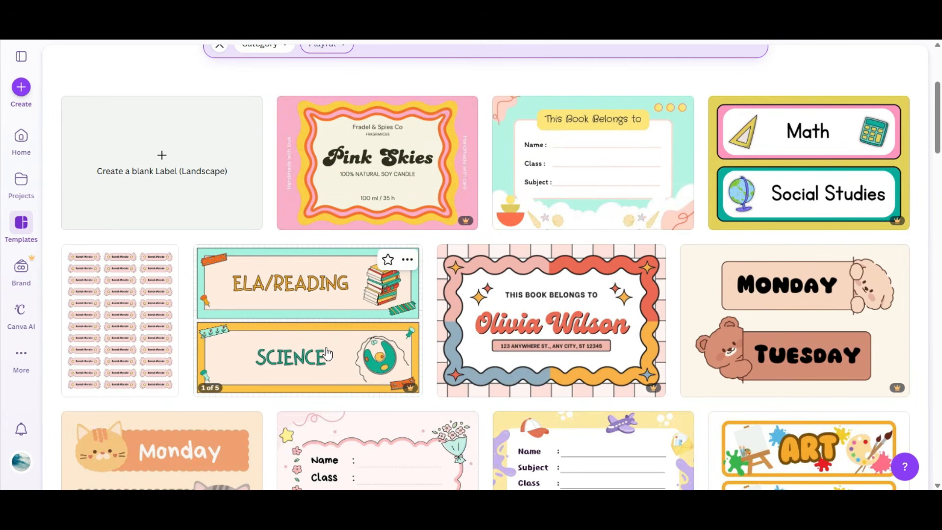
pyautogui.scroll(-2, 327, 353)
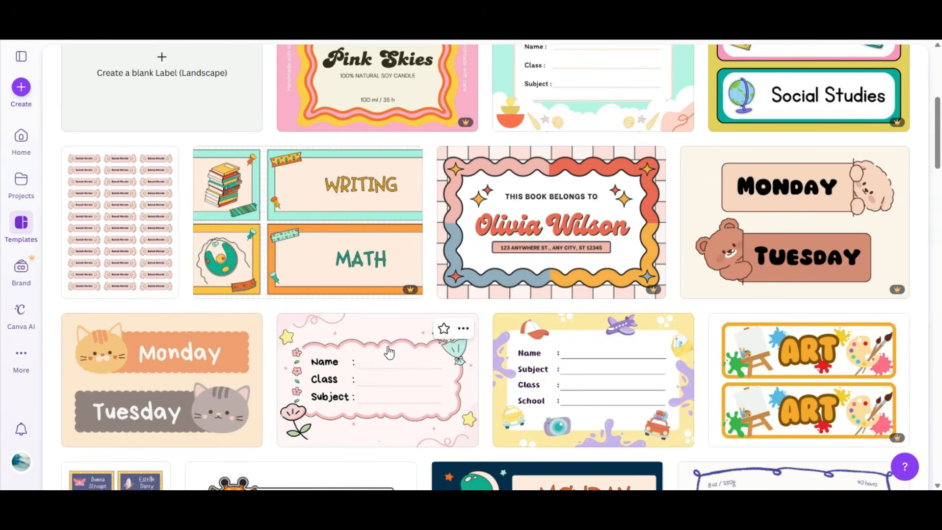
pyautogui.scroll(-4, 489, 339)
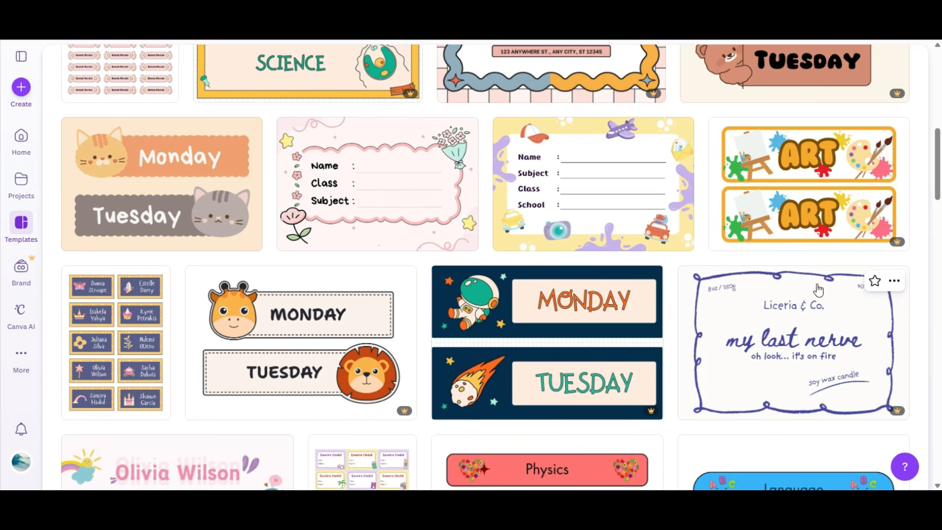
pyautogui.scroll(-8, 730, 359)
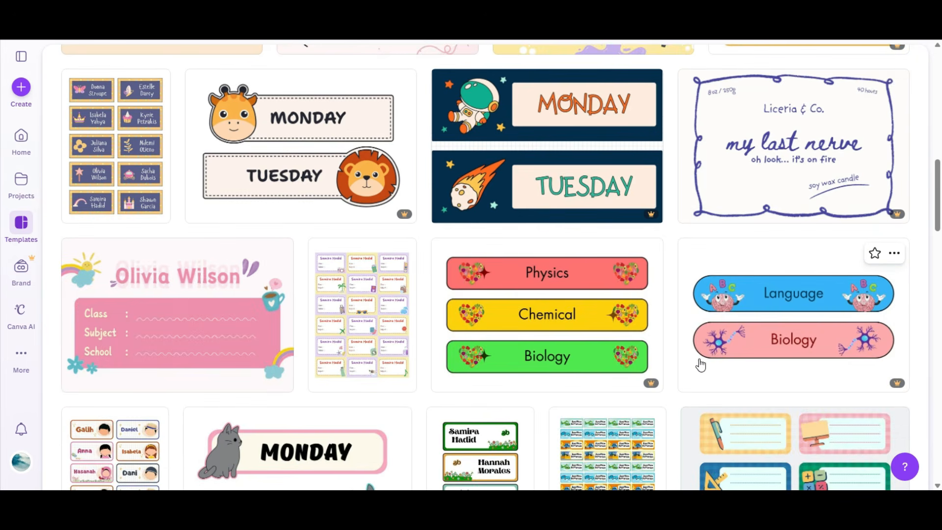
pyautogui.scroll(-4, 697, 364)
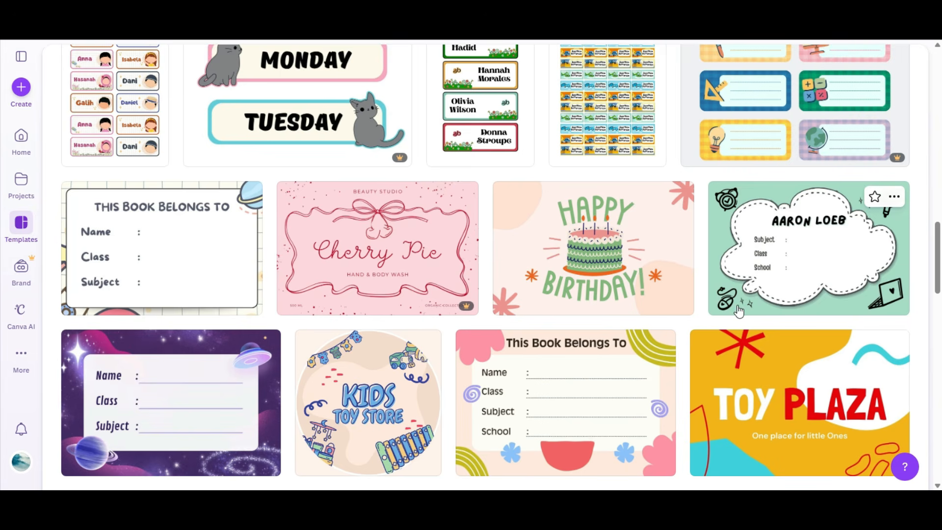
pyautogui.scroll(-10, 739, 310)
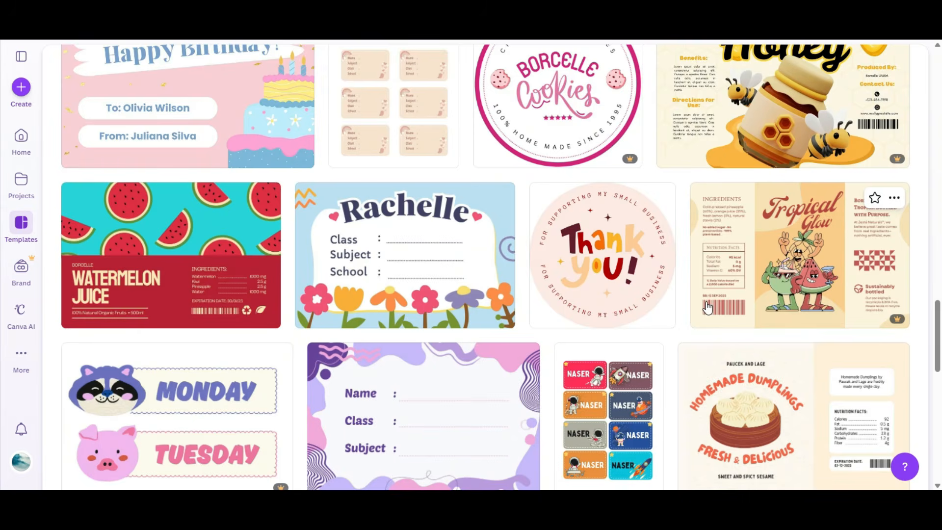
# Step: Open the Orange Playful Thank You Business Label template for customizing and inspect its curved text and font
pyautogui.click(612, 252)
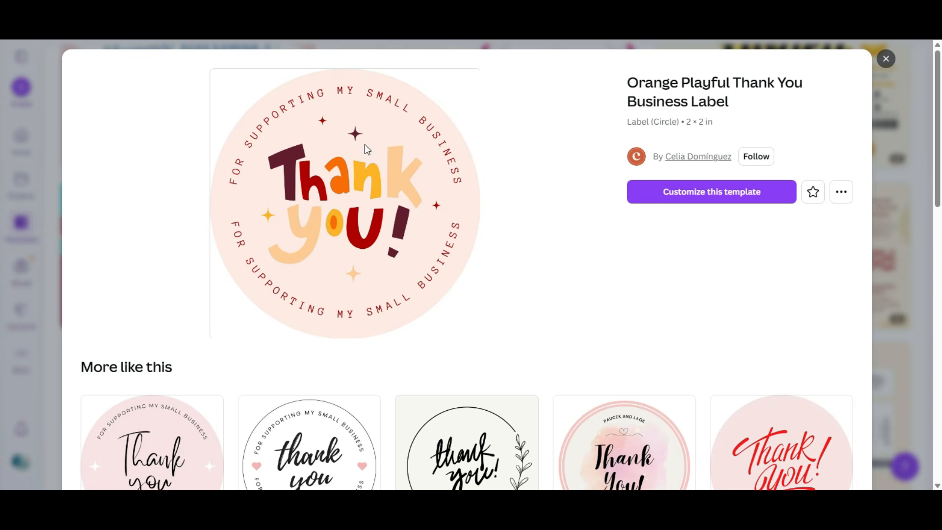
pyautogui.click(657, 192)
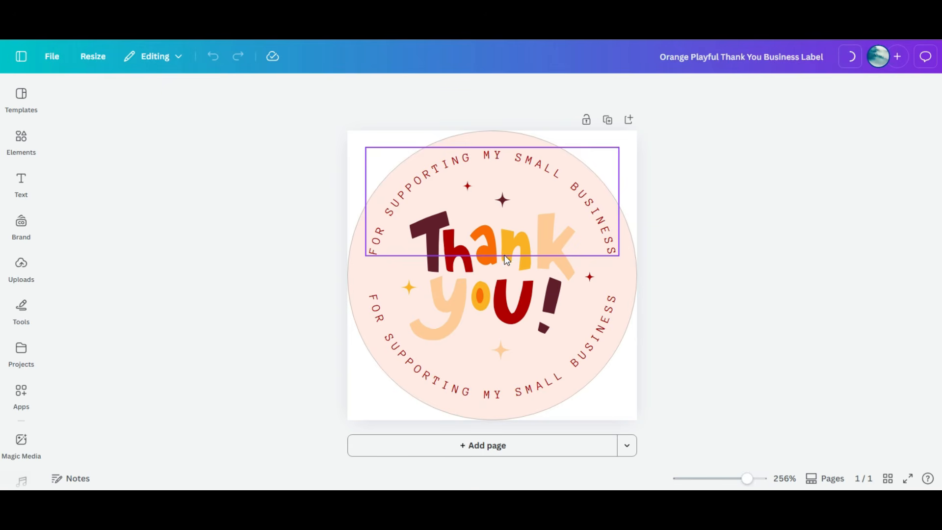
pyautogui.click(523, 260)
pyautogui.click(550, 269)
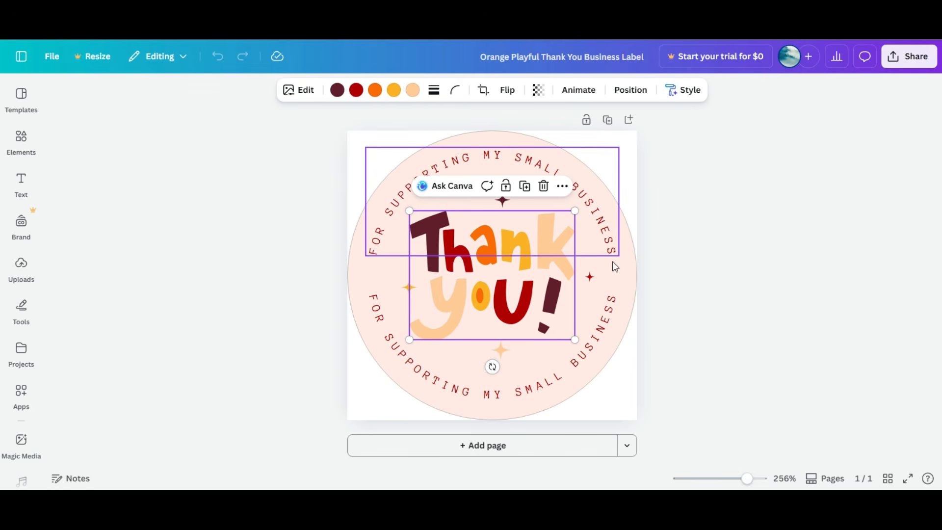
pyautogui.click(592, 207)
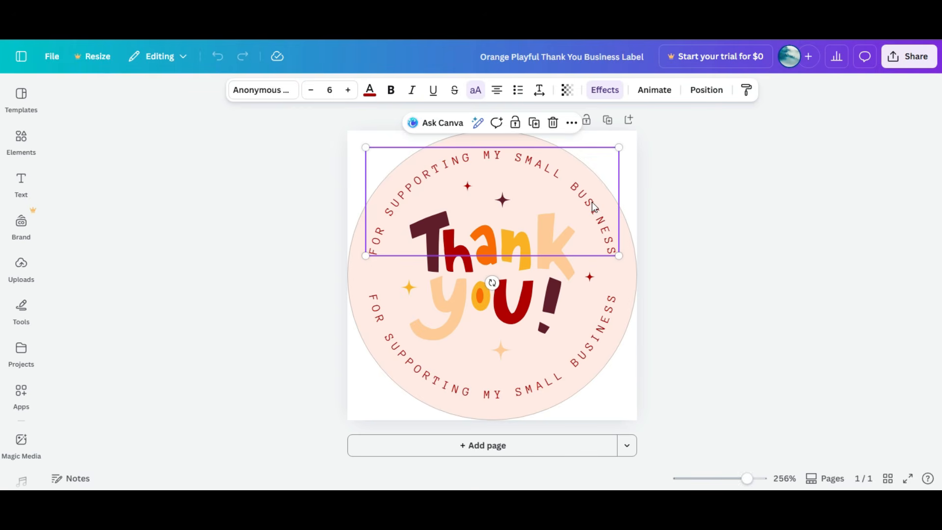
pyautogui.click(266, 100)
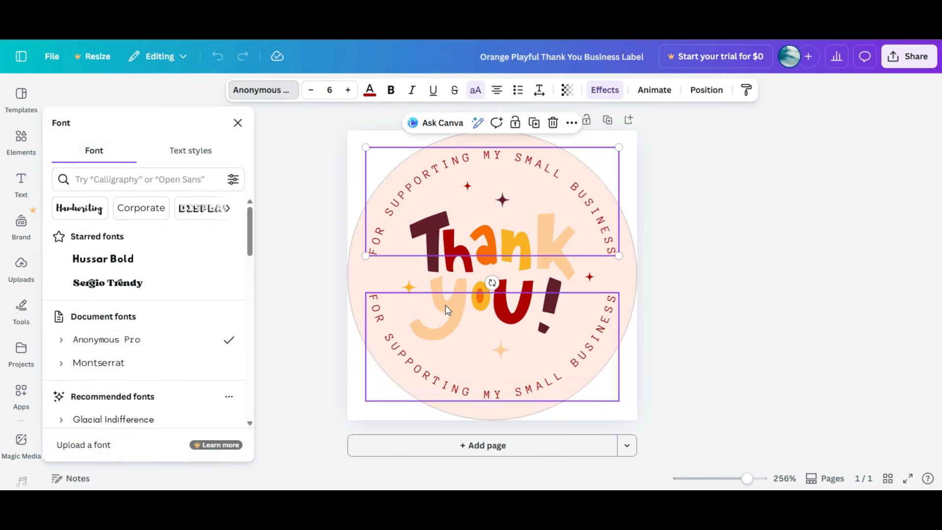
pyautogui.click(447, 278)
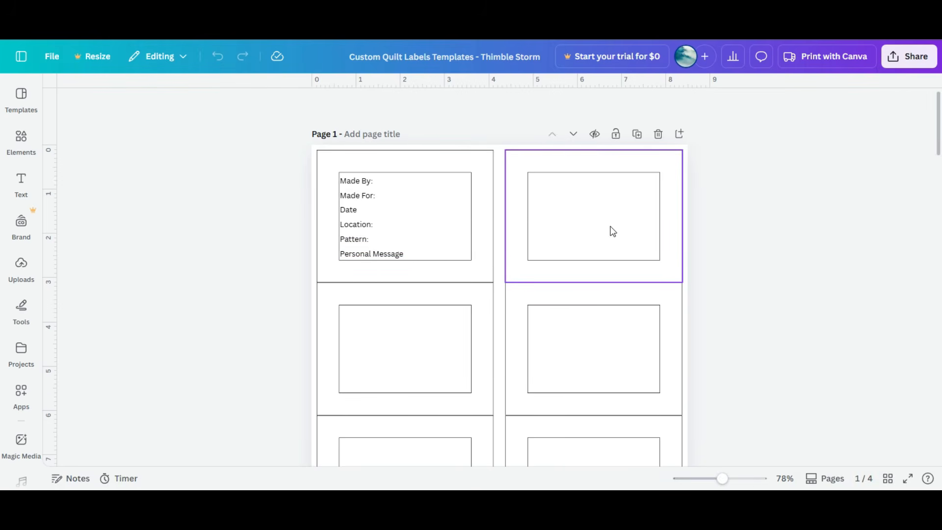
# Step: Examine the label layouts on each page of the Custom Quilt Labels template
pyautogui.click(607, 193)
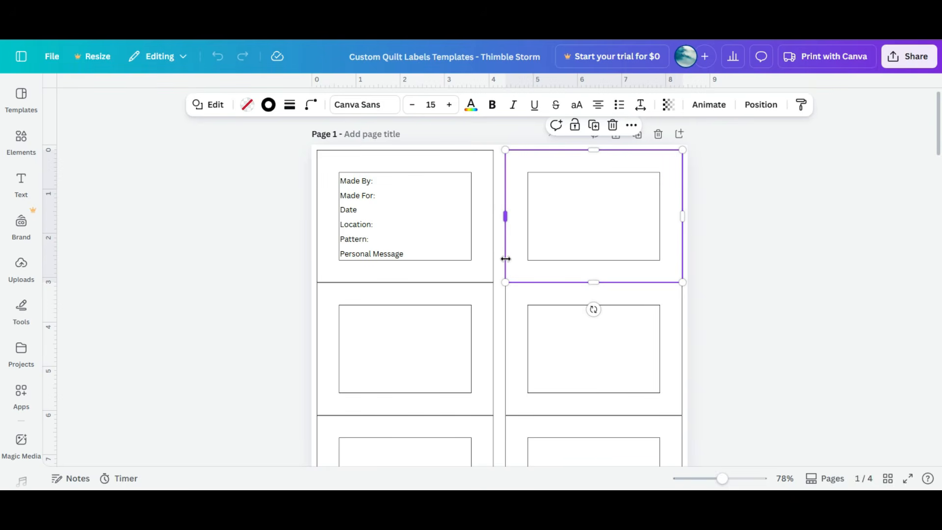
pyautogui.scroll(-4, 505, 258)
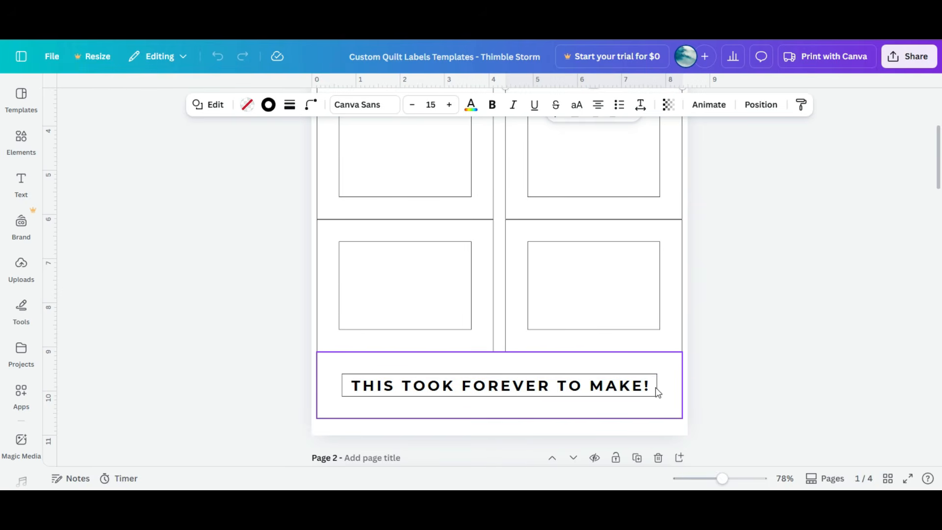
pyautogui.scroll(-2, 656, 387)
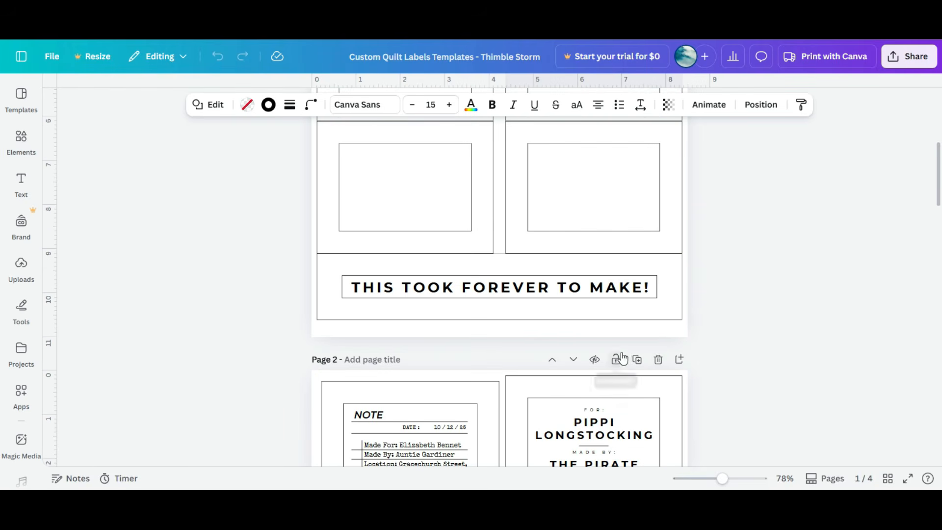
pyautogui.scroll(-5, 621, 358)
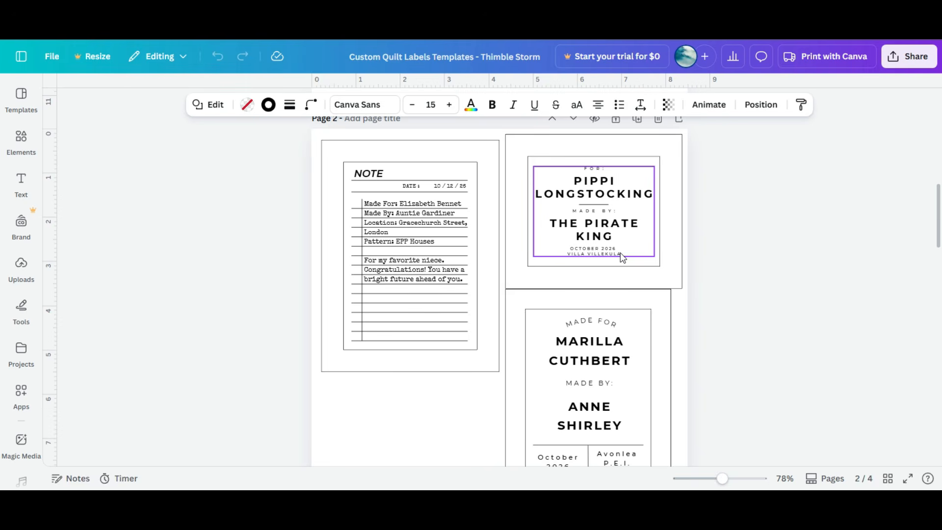
pyautogui.scroll(-2, 605, 260)
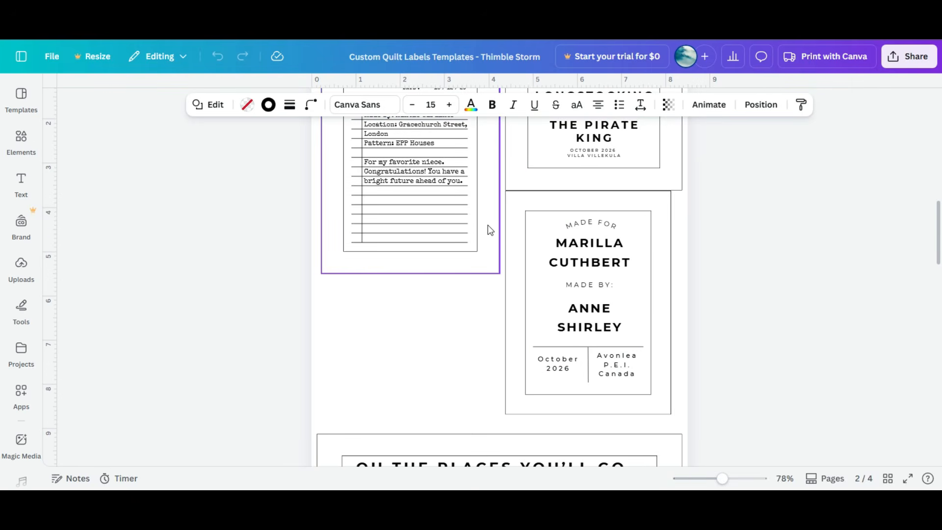
pyautogui.scroll(2, 489, 229)
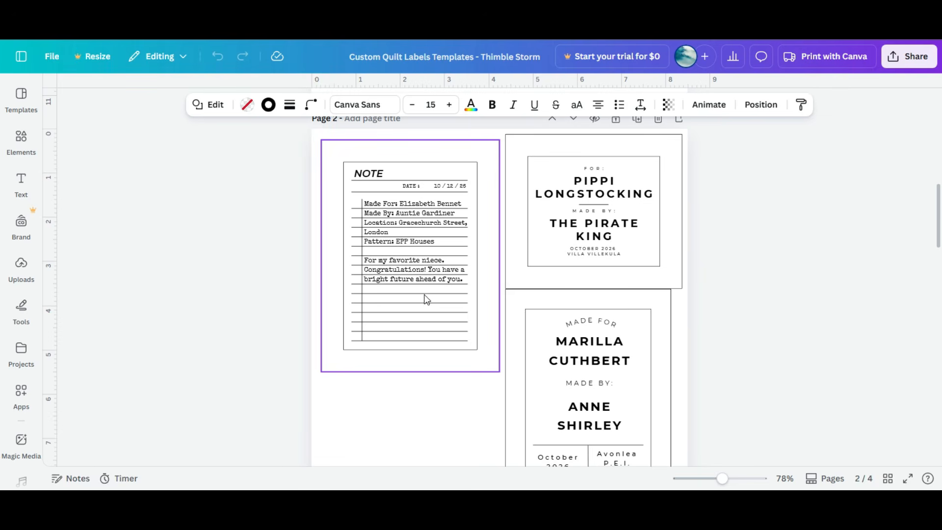
pyautogui.scroll(-4, 426, 300)
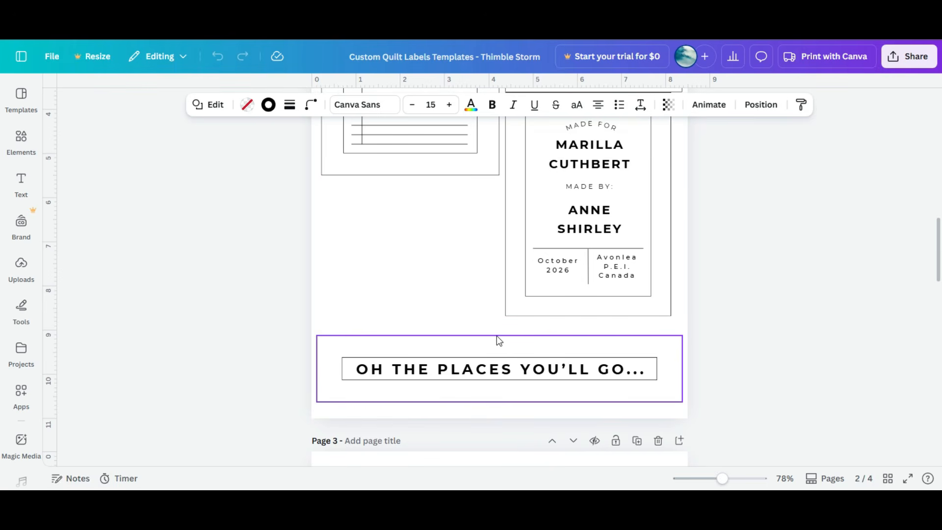
pyautogui.scroll(-6, 496, 337)
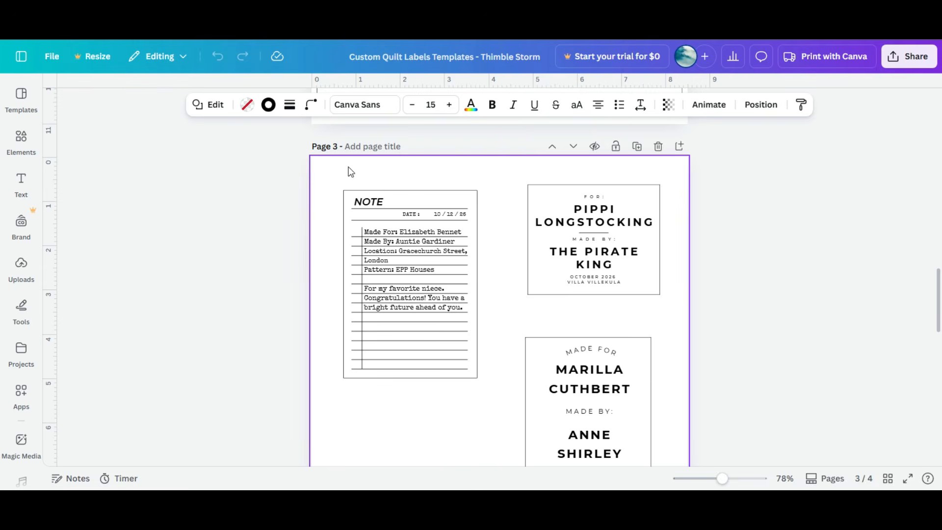
# Step: Select the Pippi Longstocking label group on page 3 and shift it slightly down and left
pyautogui.click(594, 250)
pyautogui.moveTo(679, 245); pyautogui.dragTo(498, 261)
pyautogui.moveTo(594, 253); pyautogui.dragTo(569, 260)
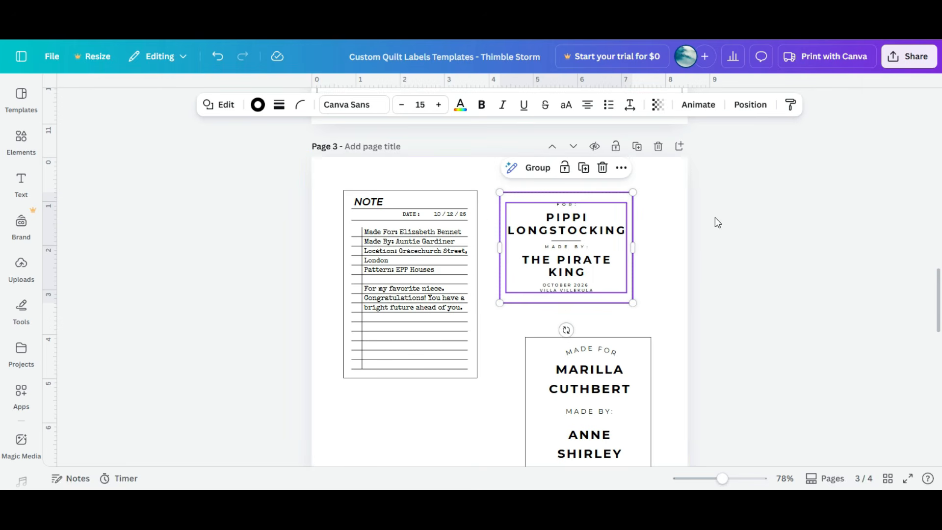
# Step: Scroll through the template's remaining pages to review the note labels
pyautogui.scroll(-15, 534, 299)
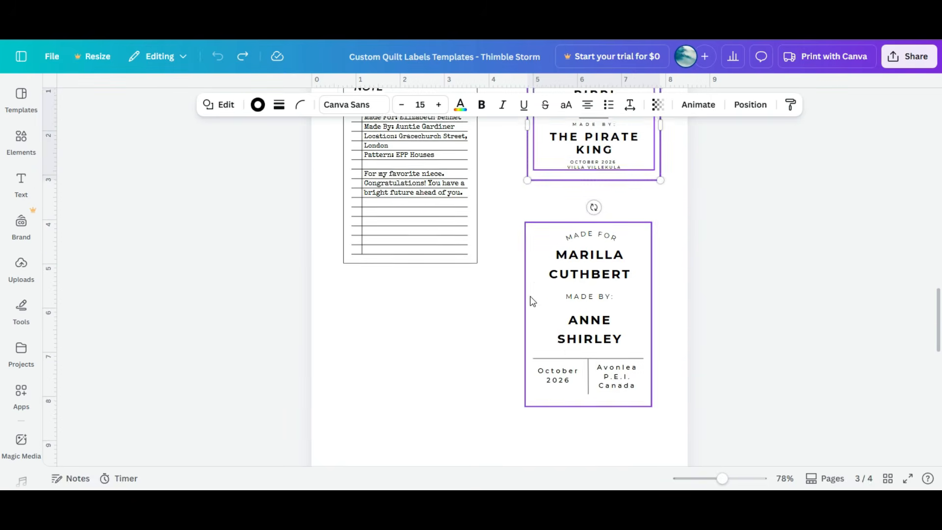
pyautogui.scroll(3, 530, 294)
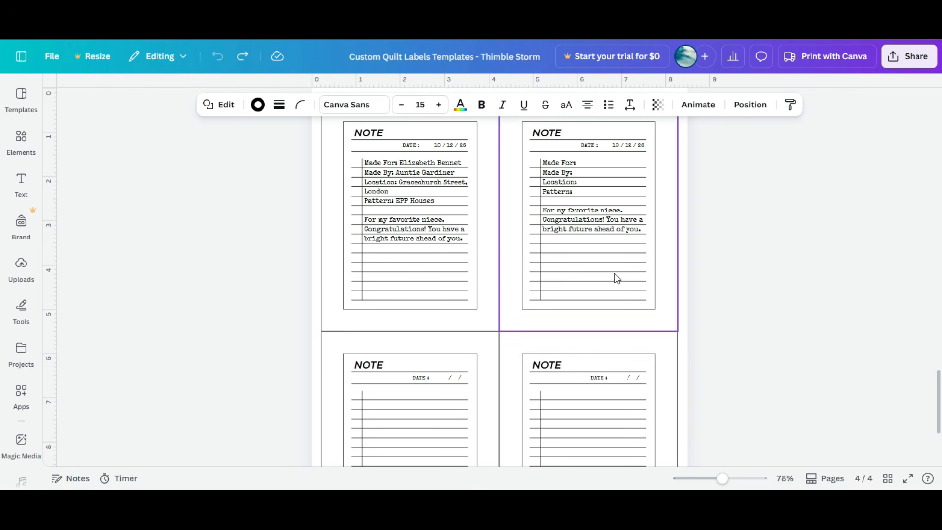
pyautogui.scroll(-2, 618, 277)
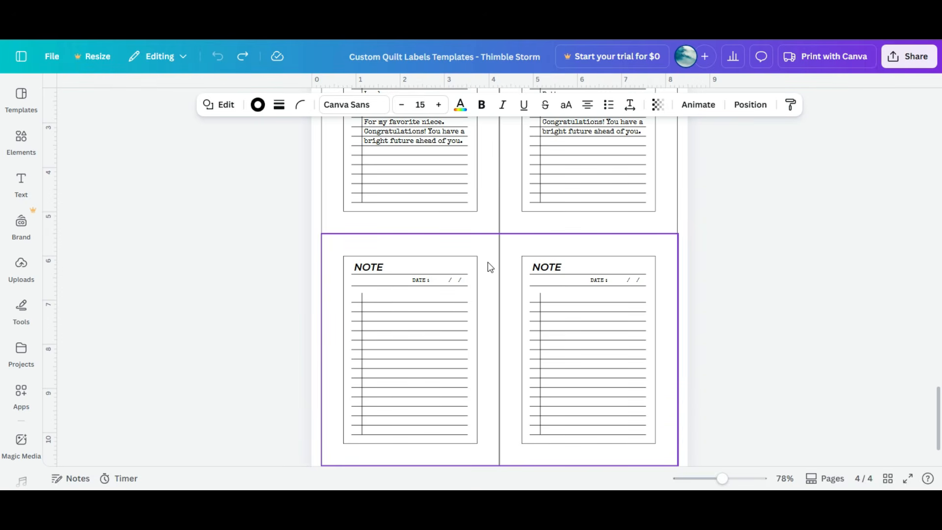
pyautogui.scroll(10, 487, 262)
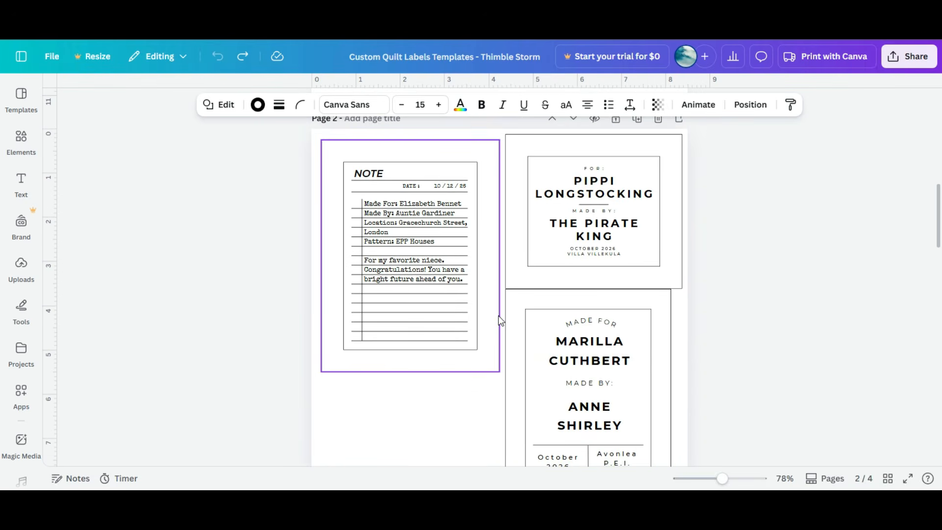